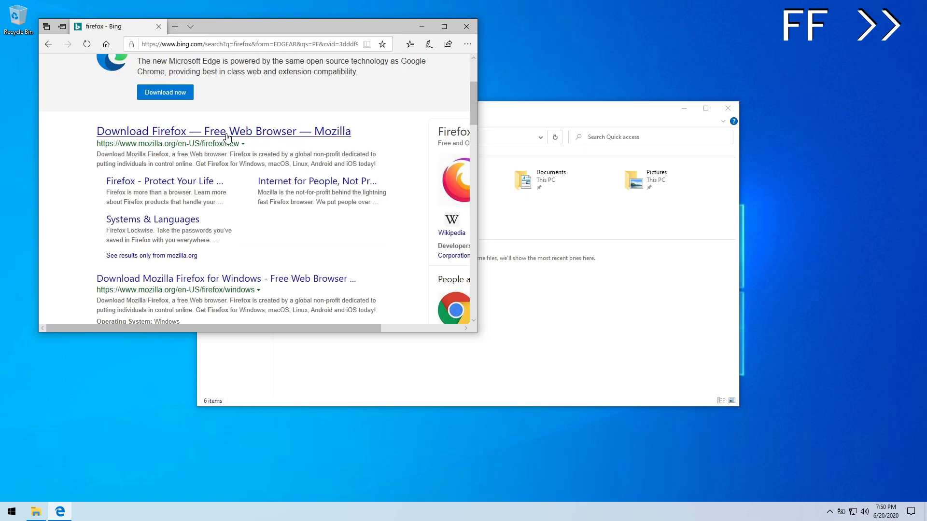
Download Firefox, then the Blender Windows installer from blender.org
left_click(227, 138)
left_click(114, 245)
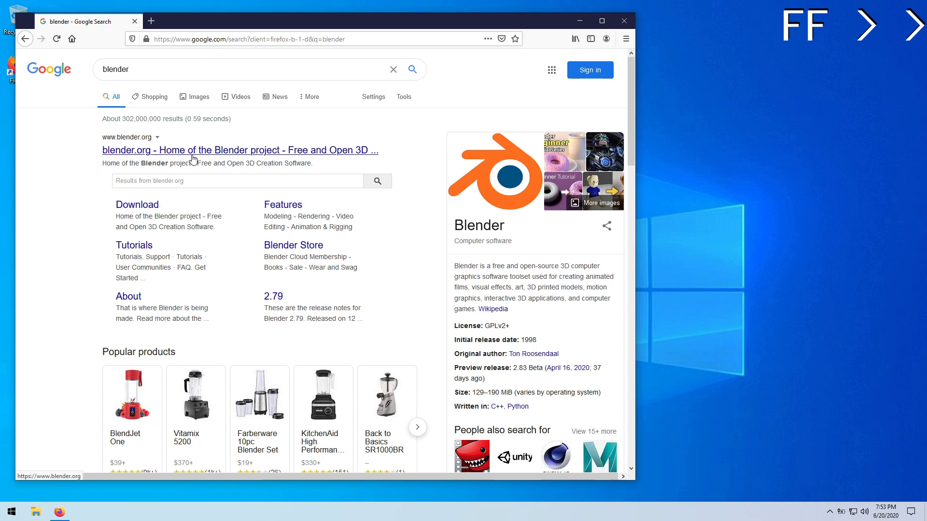
left_click(137, 204)
left_click(320, 160)
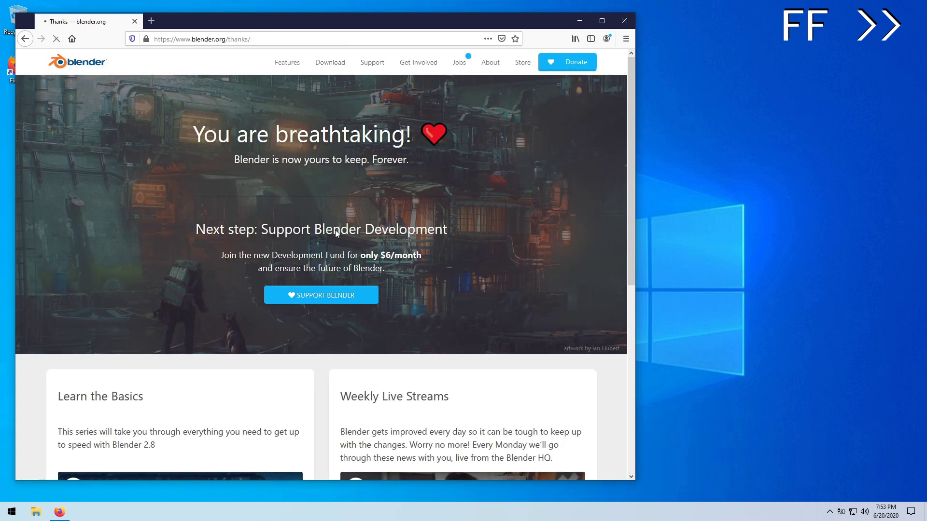
left_click(362, 280)
Search for 'blendnet' in a new tab and open its Blender Market page
left_click(150, 21)
type("blendnet")
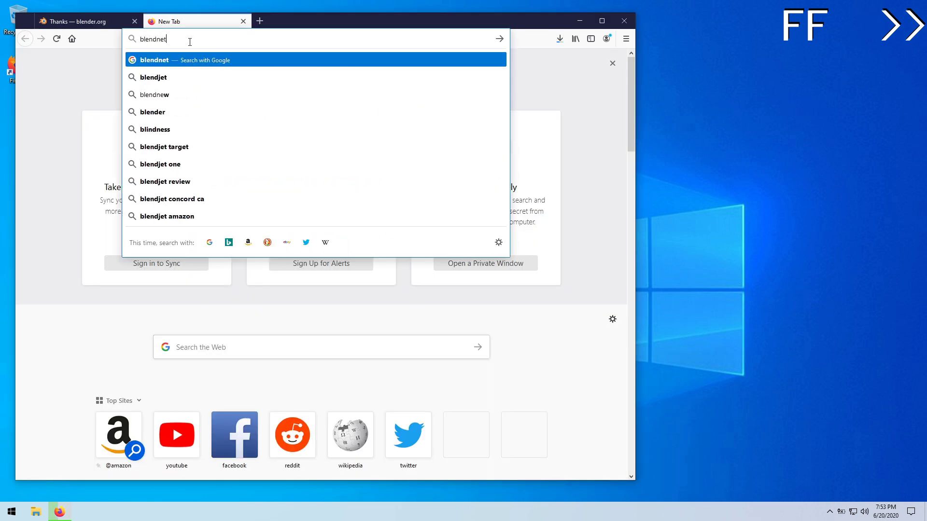
key("Return")
left_click(160, 289)
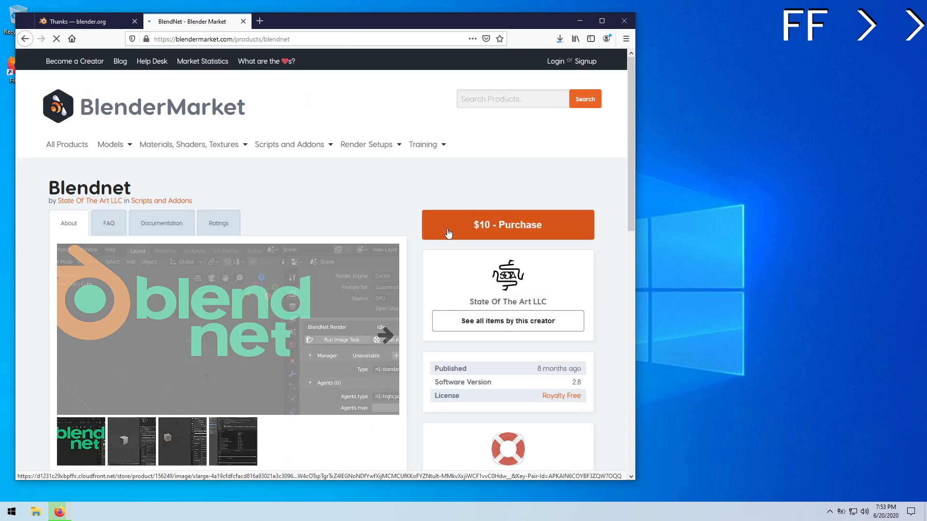
scroll(420, 207, "down", 4)
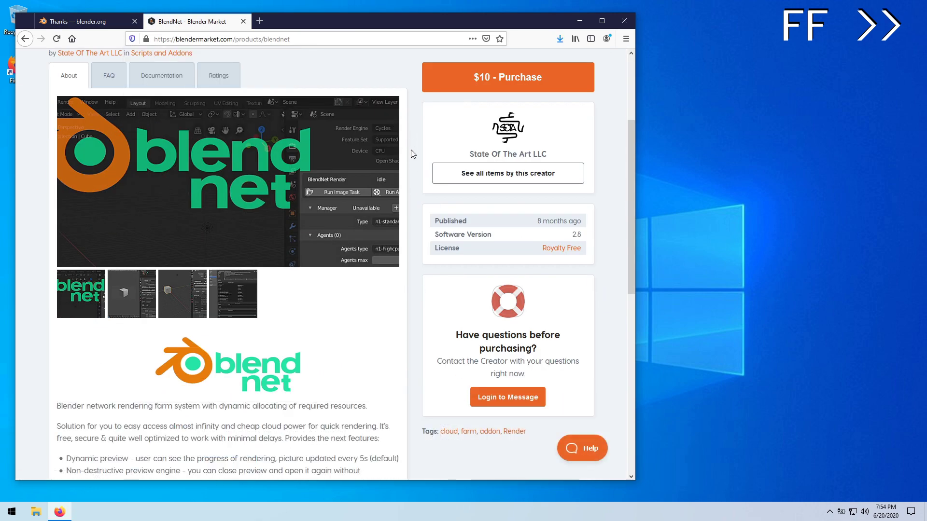
scroll(410, 154, "down", 7)
Download and open the BlendNet-0.2 source code zip from the Release v0.2 assets
left_click(170, 367)
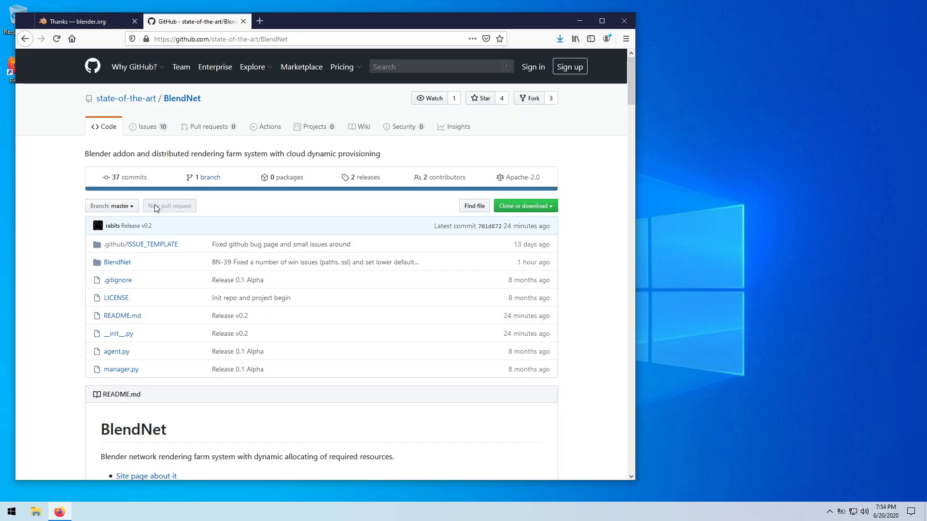
left_click(364, 180)
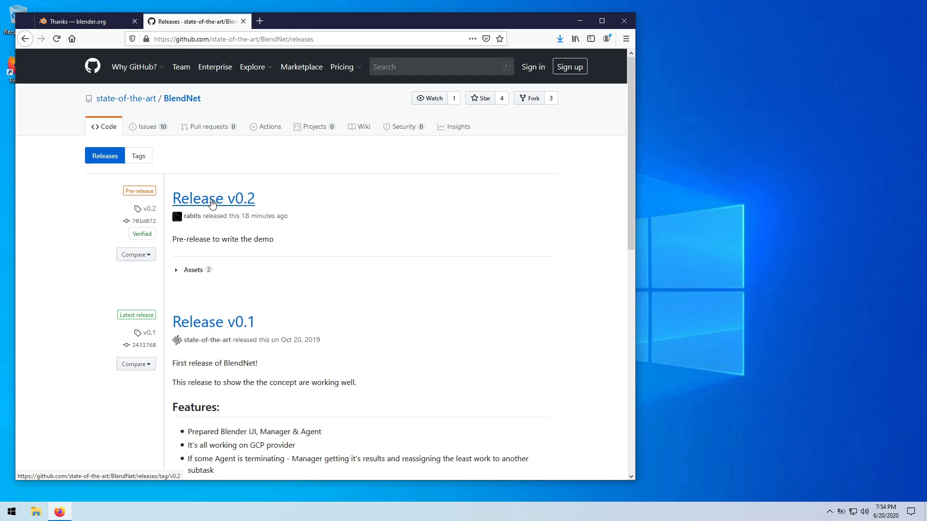
left_click(196, 272)
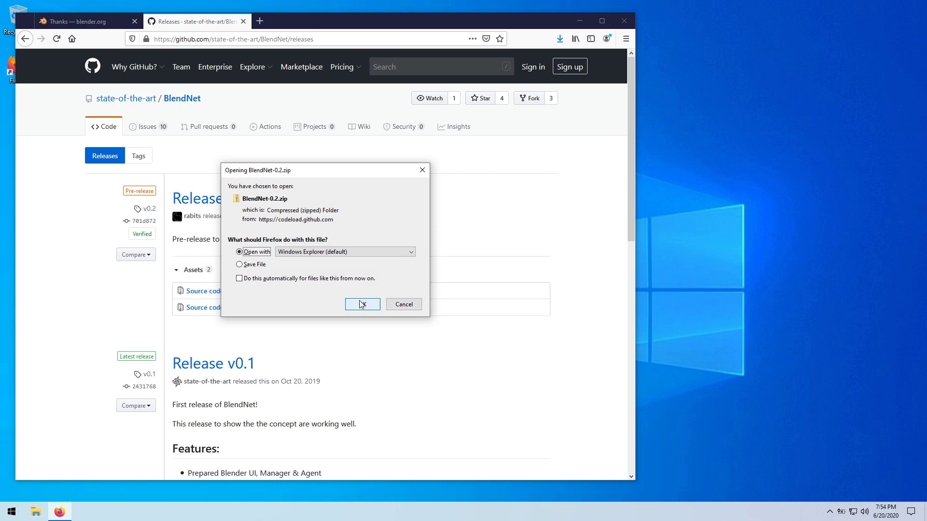
left_click(362, 305)
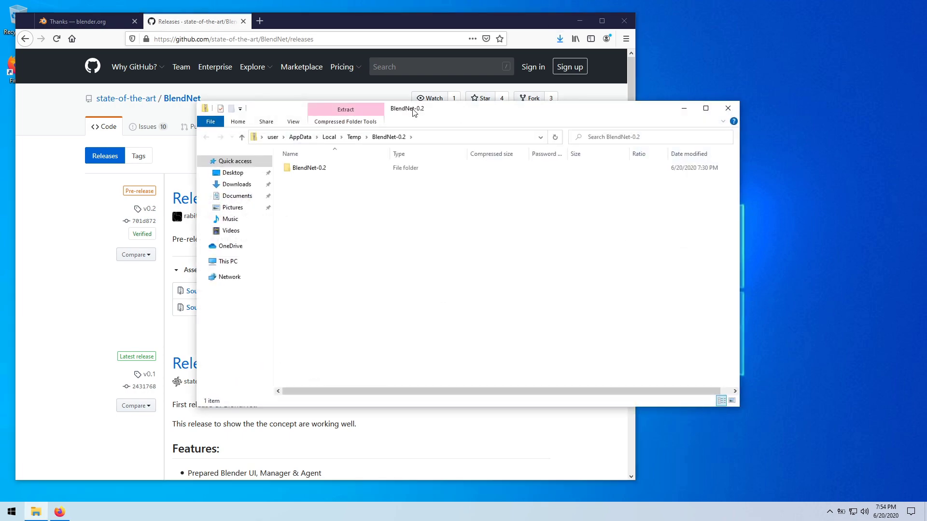
scroll(379, 153, "down", 1)
scroll(381, 153, "down", 1)
scroll(355, 151, "down", 2)
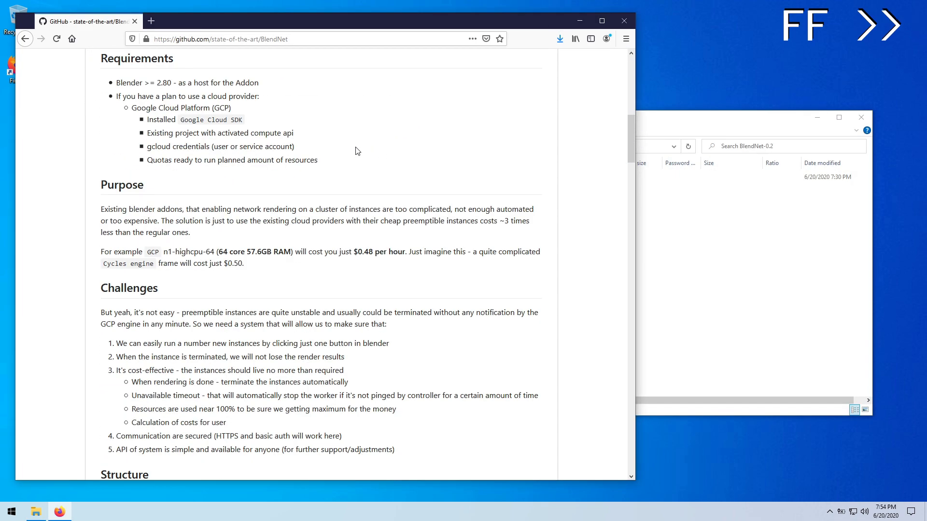
scroll(381, 172, "down", 5)
scroll(412, 213, "down", 10)
scroll(413, 209, "down", 5)
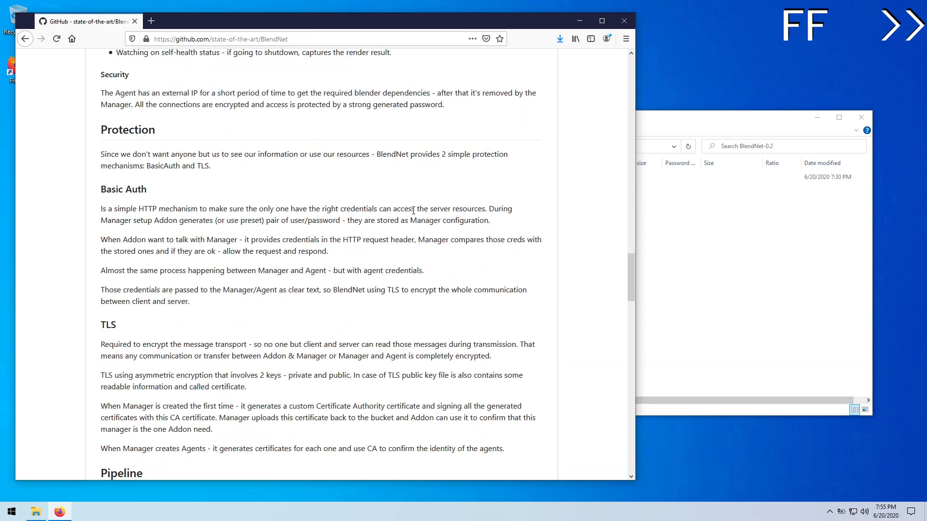
scroll(432, 227, "down", 10)
scroll(439, 247, "down", 1)
scroll(439, 246, "down", 5)
scroll(262, 184, "up", 1)
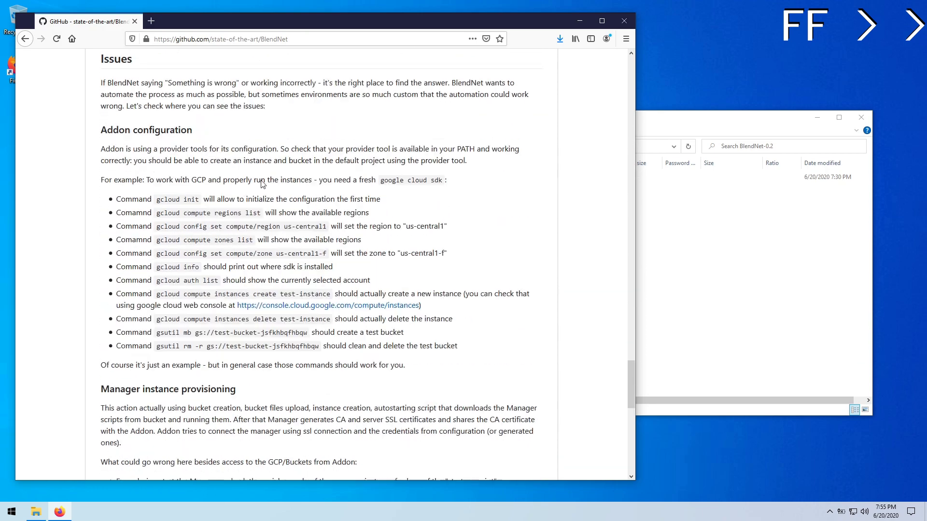
Accept the Blender license and install Blender with the default setup options
left_click(513, 331)
left_click(359, 308)
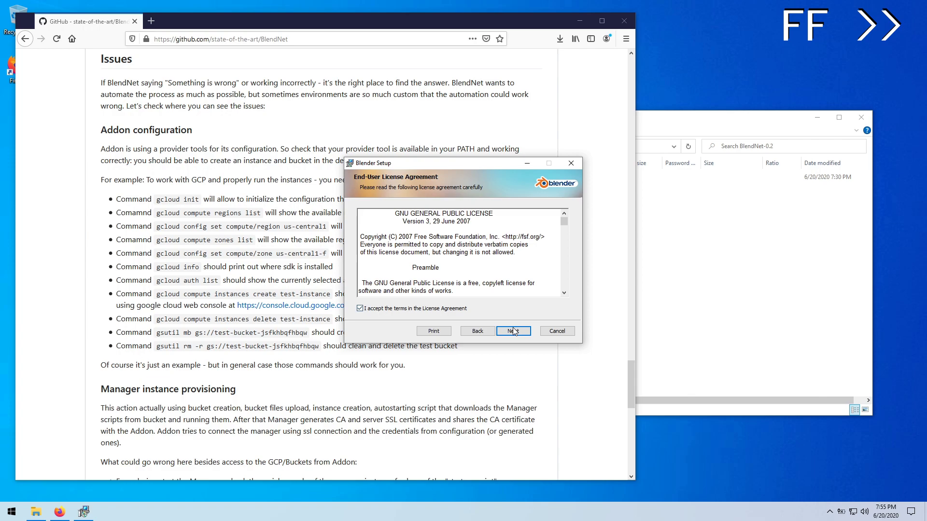
left_click(513, 331)
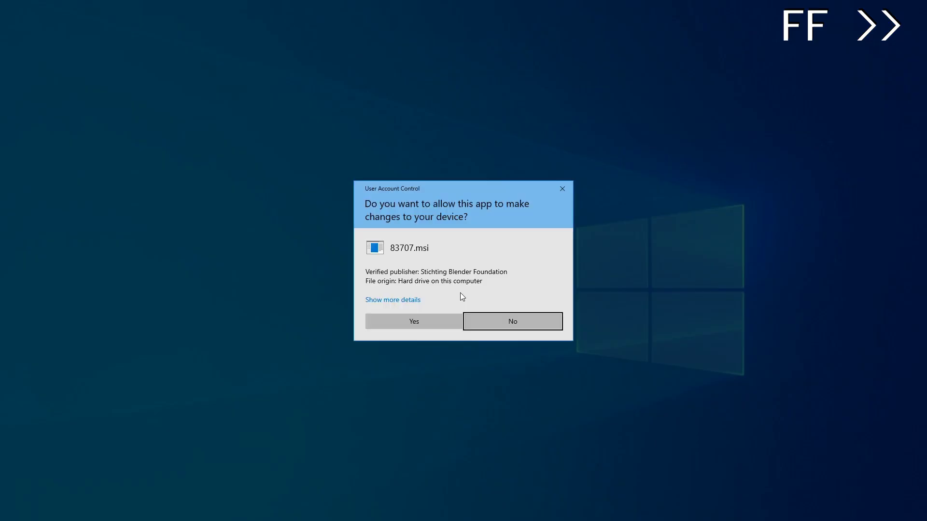
left_click(412, 321)
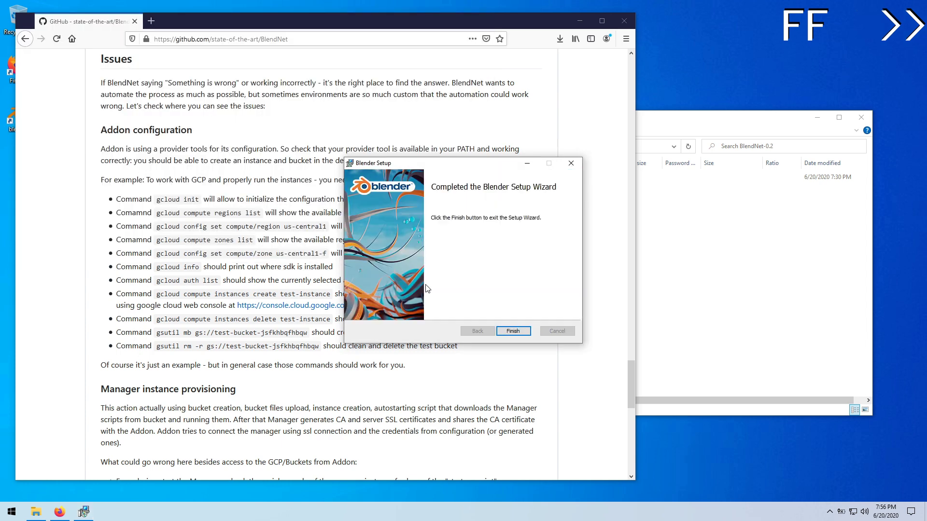
left_click(513, 331)
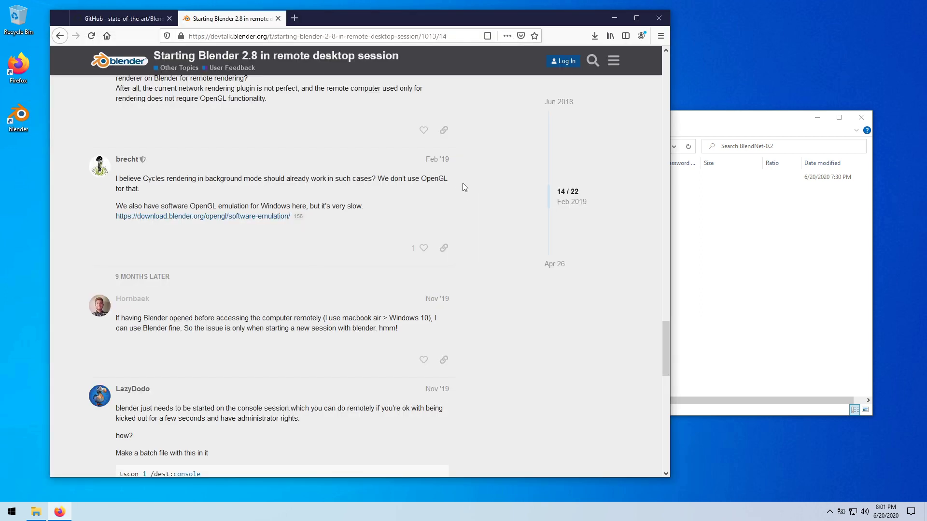
Open the windows64 software-OpenGL download listing and a new File Explorer window
left_click(240, 219)
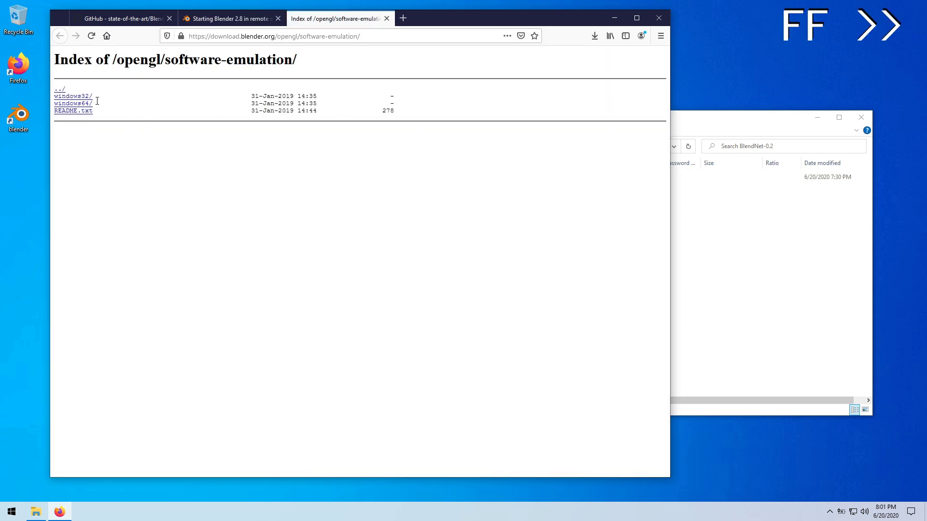
left_click(73, 102)
left_click(525, 208)
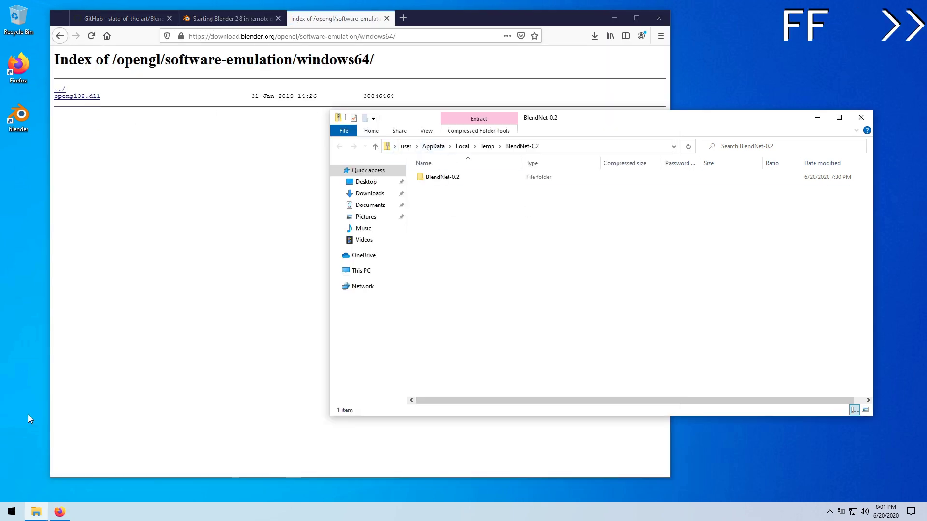
left_click(12, 512)
right_click(35, 511)
left_click(41, 459)
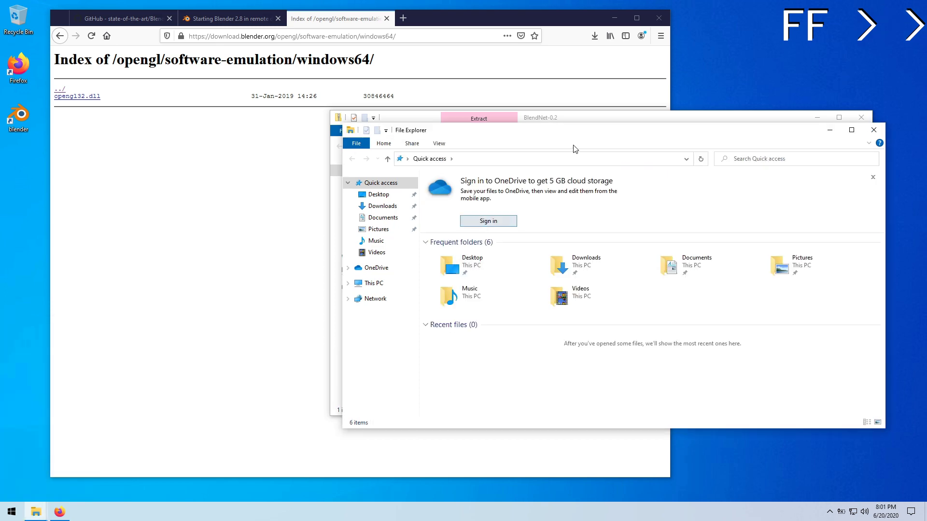
Browse File Explorer to C:\Program Files\Blender Foundation\Blender 2.83
left_click(373, 283)
double_click(478, 290)
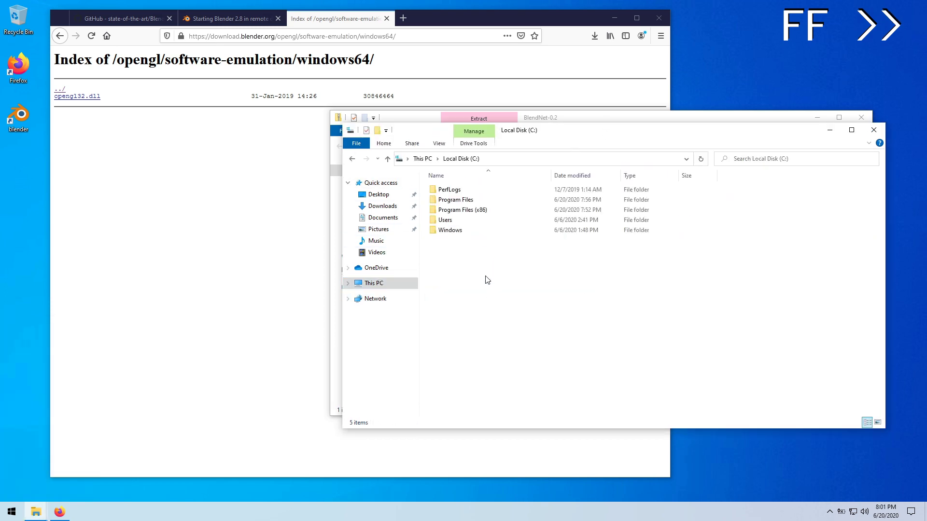
double_click(456, 200)
double_click(452, 189)
double_click(445, 189)
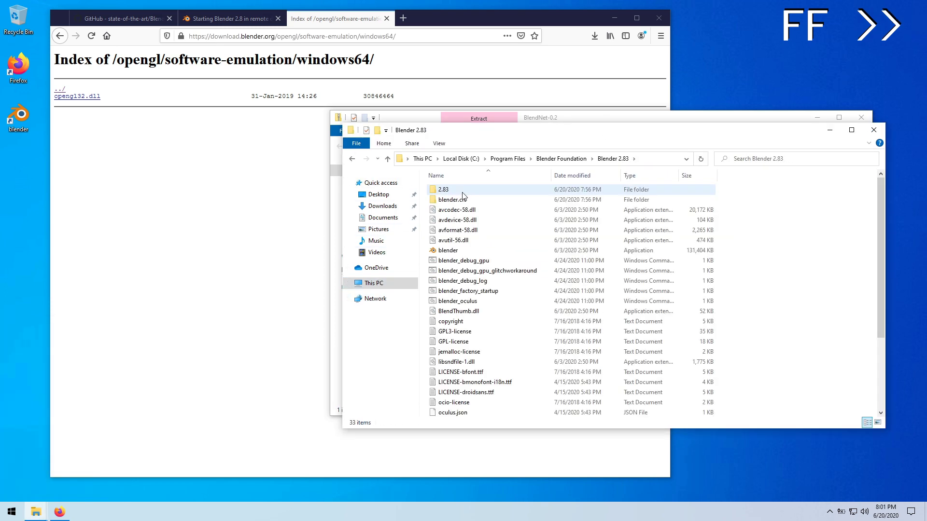
Download and save opengl32.dll from the windows64 listing
left_click(81, 97)
left_click(395, 290)
left_click(65, 98)
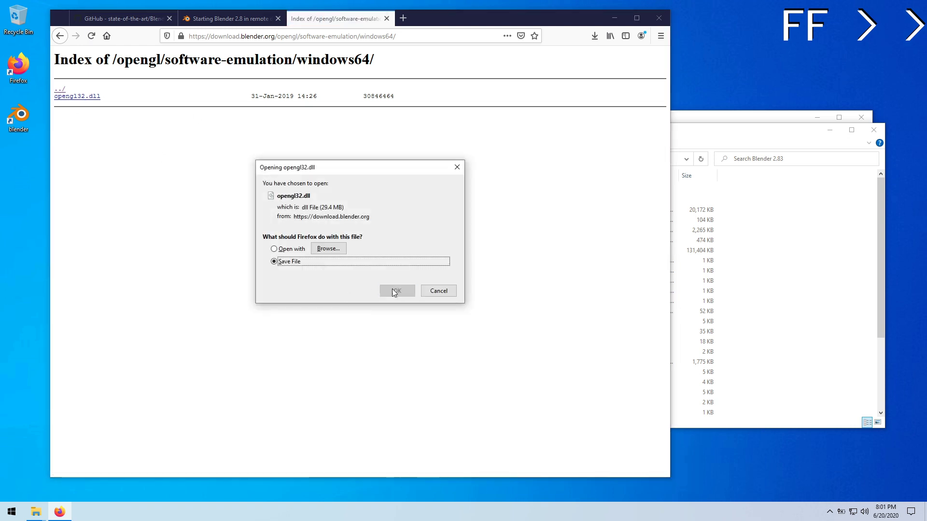
left_click(397, 290)
key("alt+Tab")
Cut opengl32.dll from Downloads and go back to the Blender 2.83 folder
left_click(376, 208)
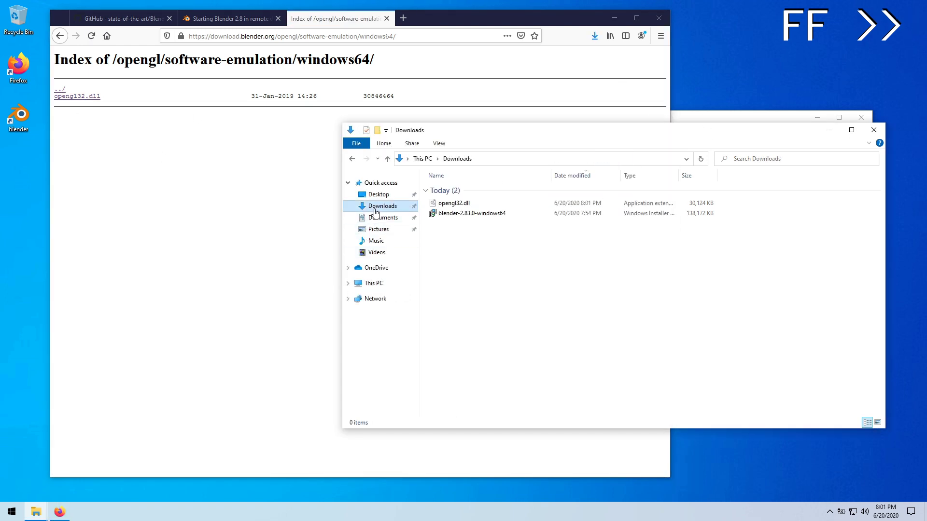
left_click(471, 204)
right_click(475, 210)
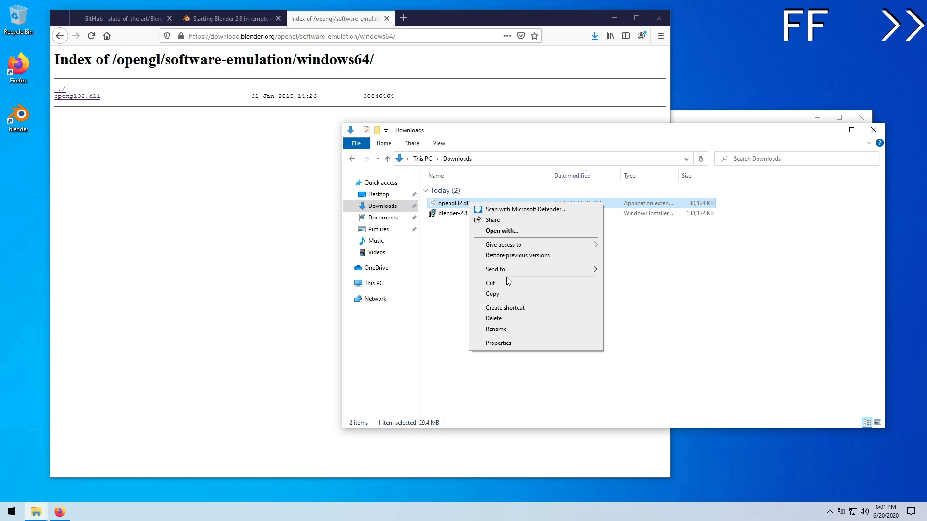
left_click(508, 276)
key("alt+Left")
right_click(756, 255)
Paste opengl32.dll into Blender 2.83, accept the Quick Setup defaults and dismiss the splash
left_click(778, 322)
left_click(202, 190)
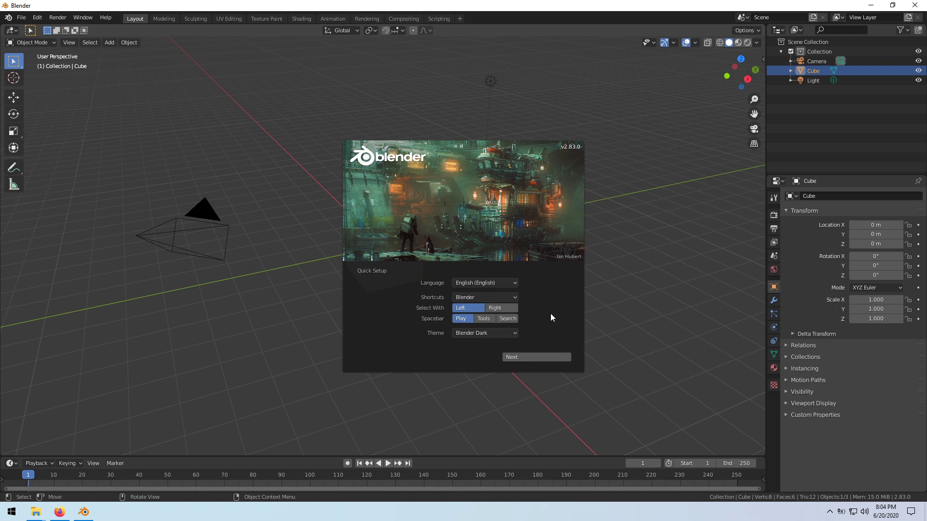
left_click(534, 358)
left_click(605, 245)
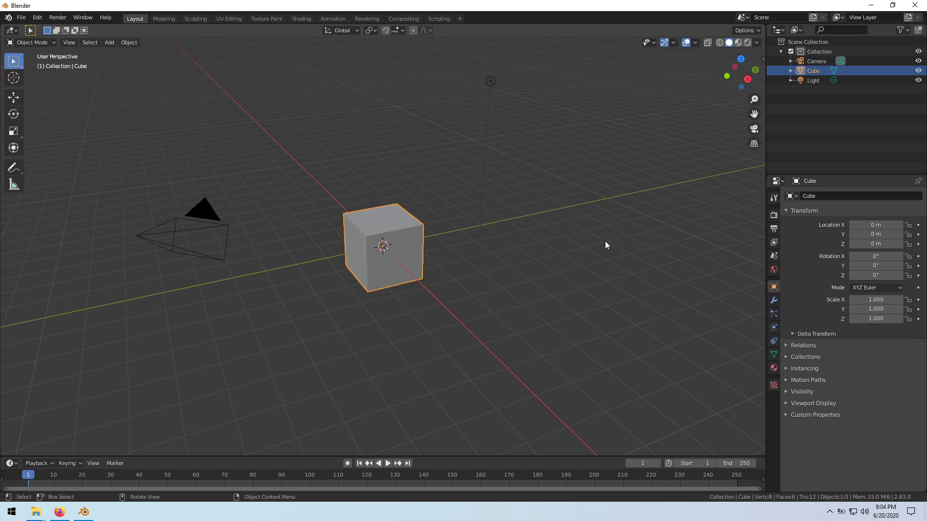
Close Blender and open its Blender Foundation\Blender\2.83 config folder
left_click(916, 9)
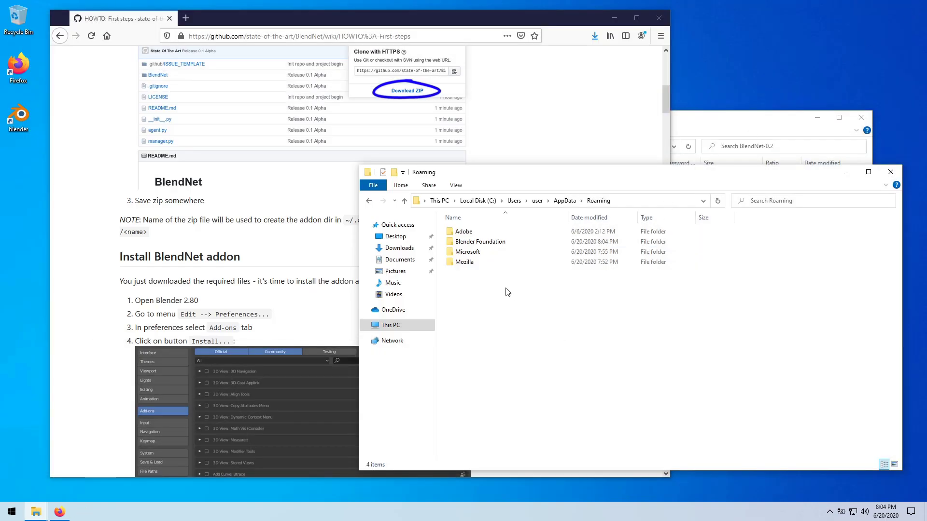
double_click(481, 245)
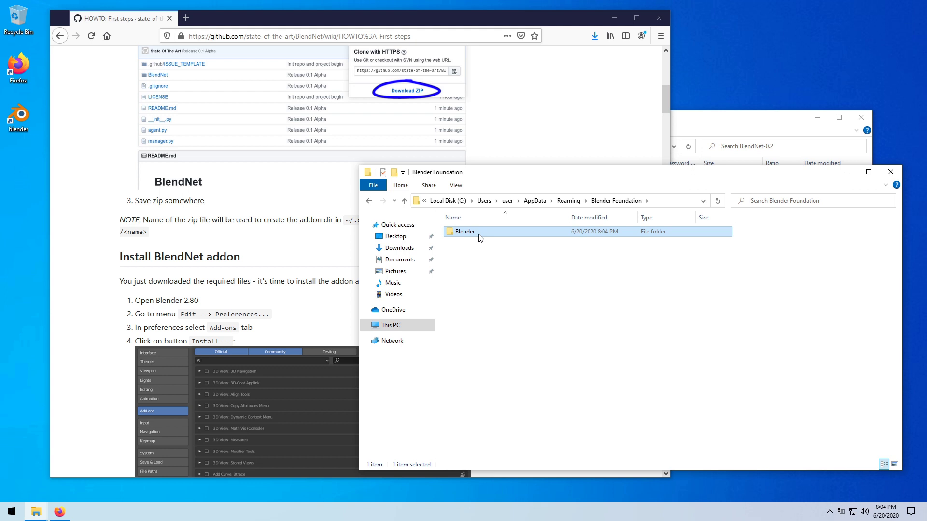
double_click(480, 233)
double_click(479, 237)
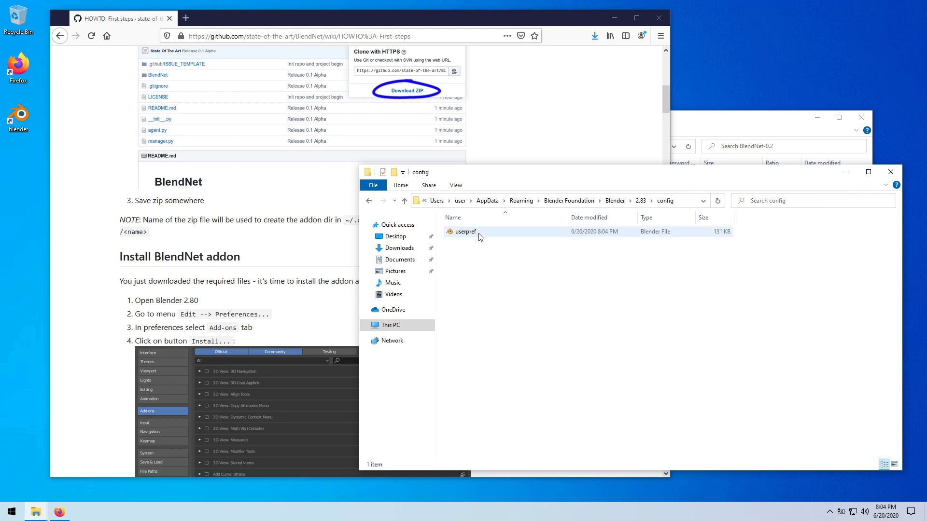
Create a scripts folder in 2.83 with an addons folder inside it
left_click(641, 201)
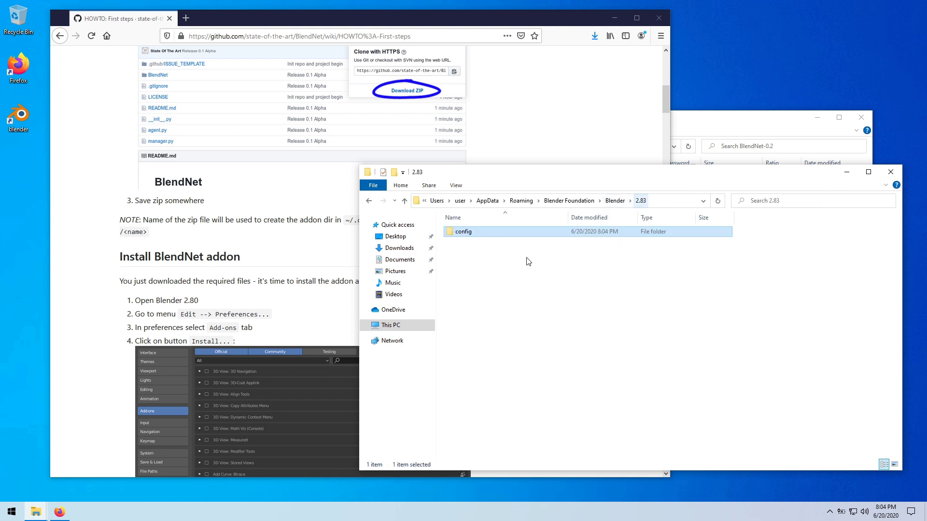
right_click(502, 276)
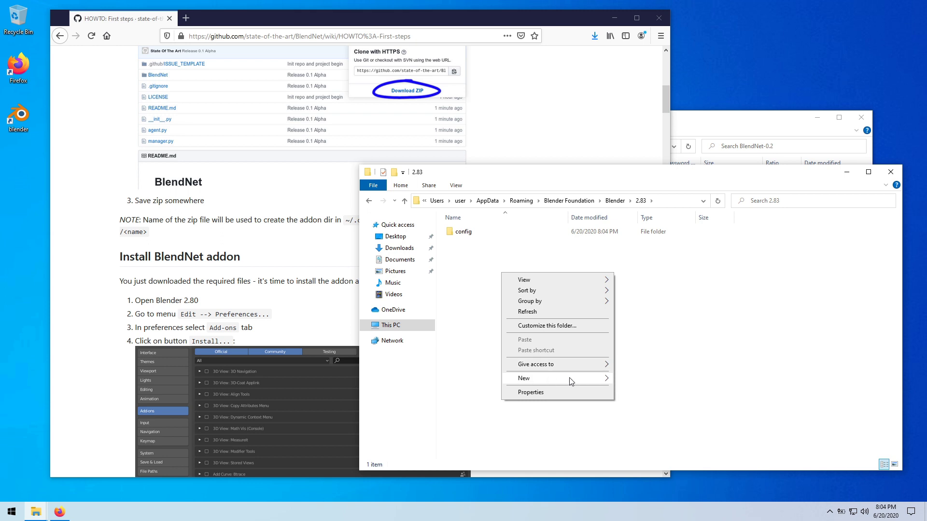
mouse_move(557, 378)
left_click(628, 376)
type("scripts")
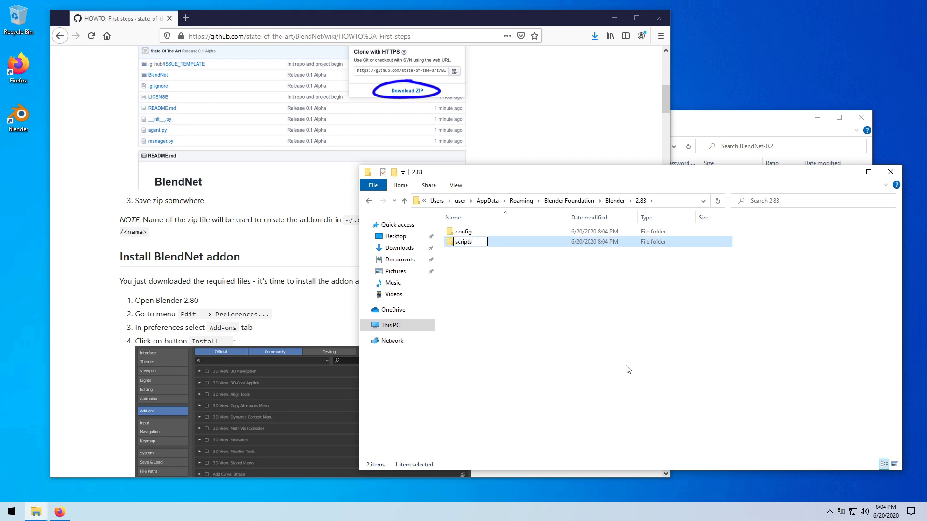
key("Return")
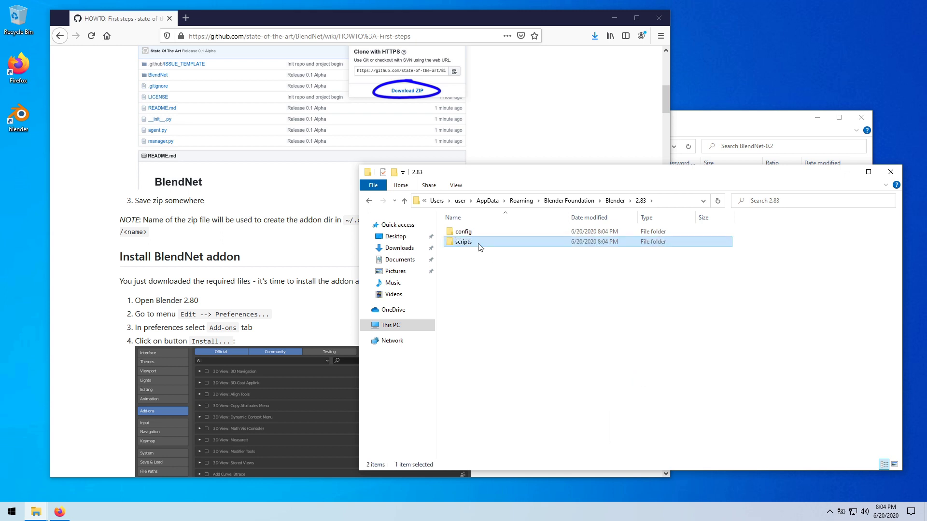
double_click(478, 247)
right_click(509, 255)
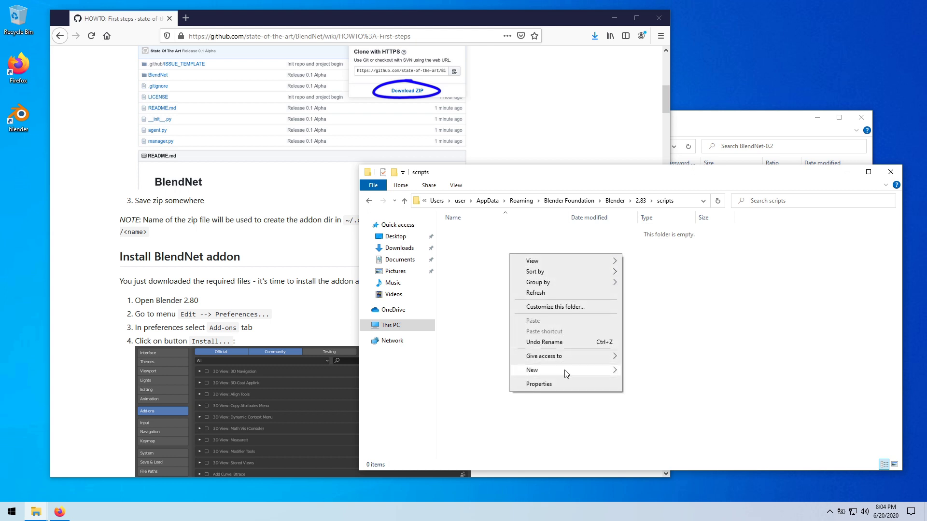
mouse_move(565, 370)
left_click(644, 370)
type("addons")
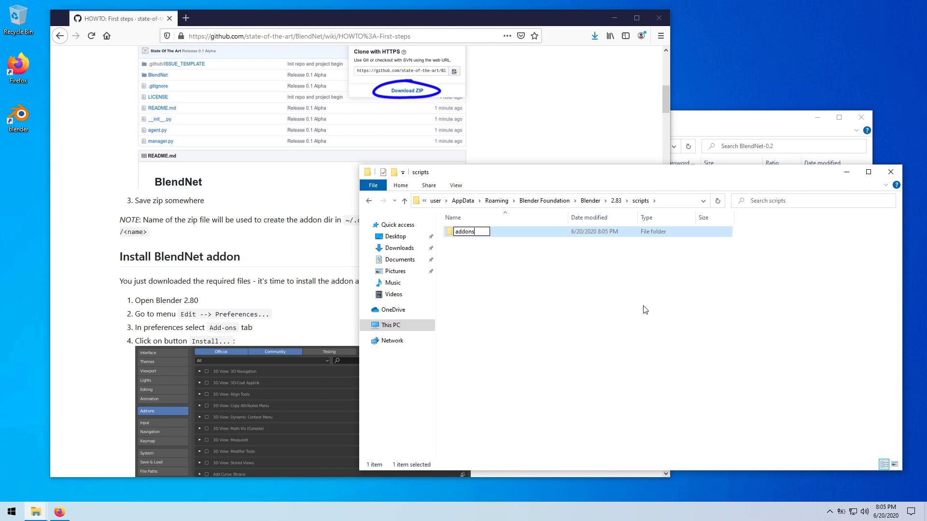
key("Return")
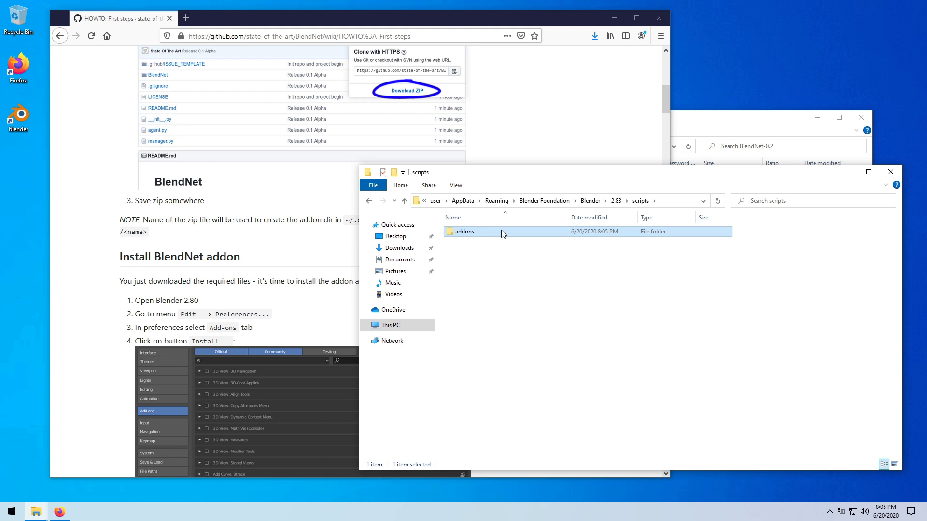
double_click(501, 232)
Copy BlendNet-0.2 into addons and rename the folder to blendnet
left_click(779, 115)
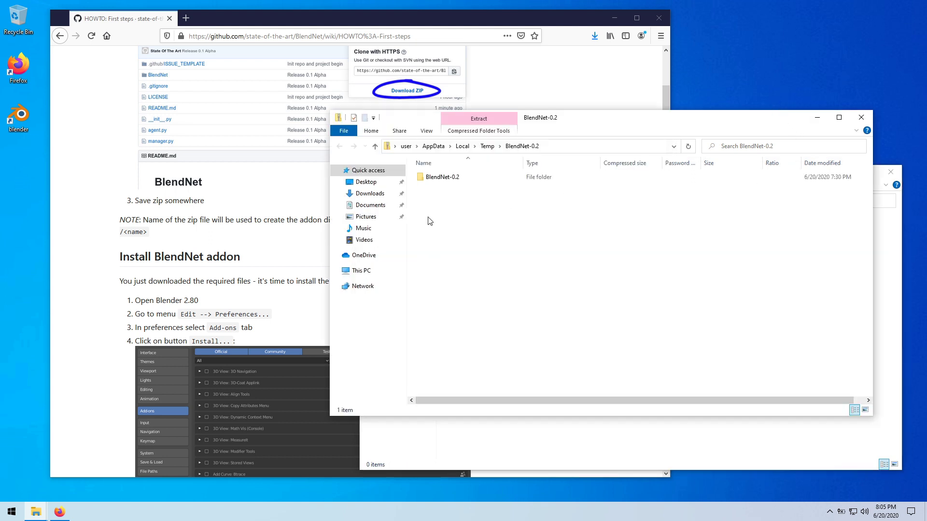
left_click_drag(442, 176, 554, 431)
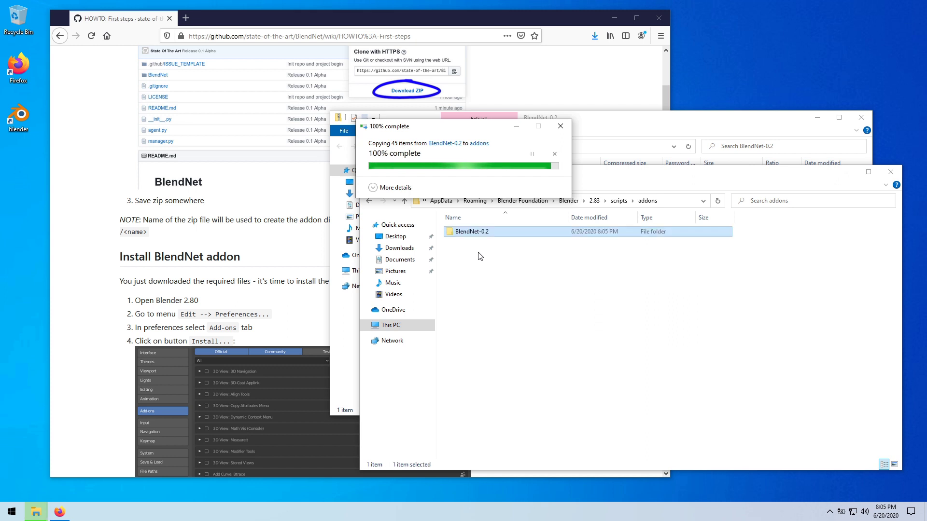
right_click(476, 233)
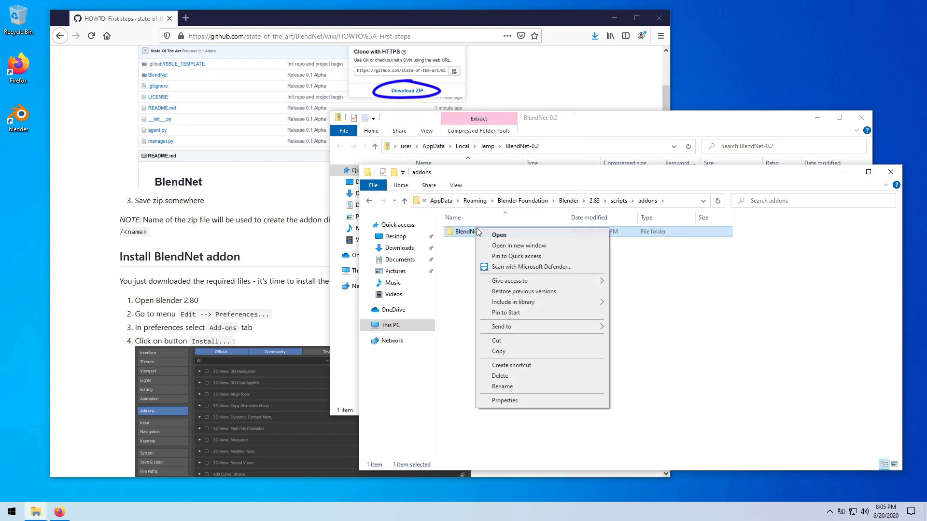
left_click(518, 385)
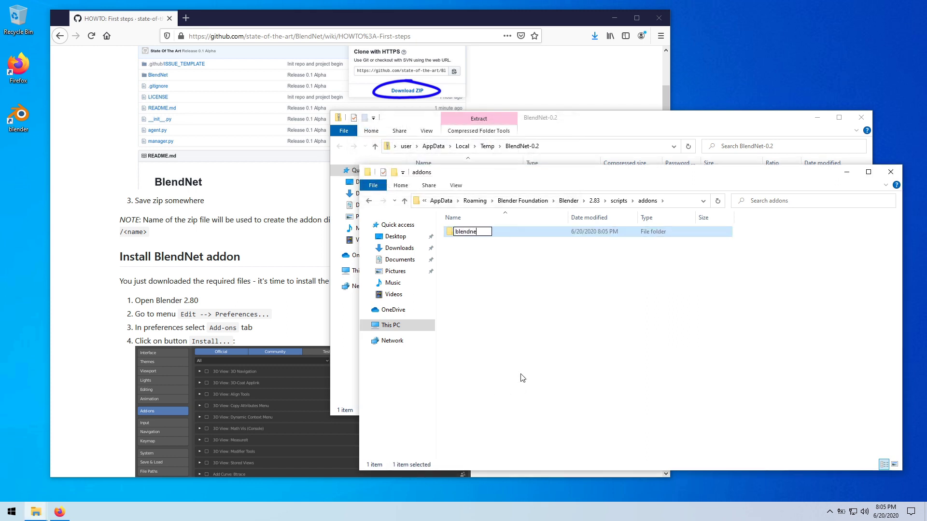
key("Return")
key("Return")
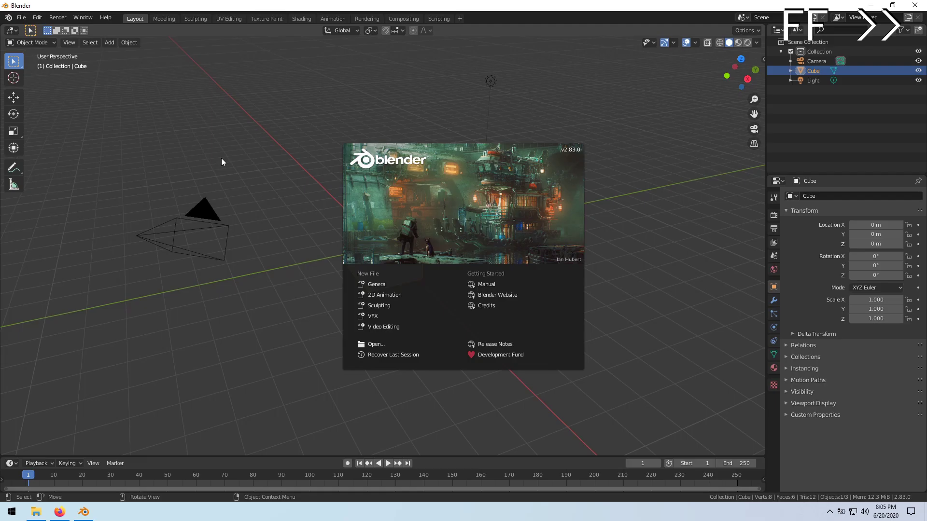
Search the Preferences add-ons for 'net' and enable Render: BlendNet
left_click(320, 174)
left_click(37, 17)
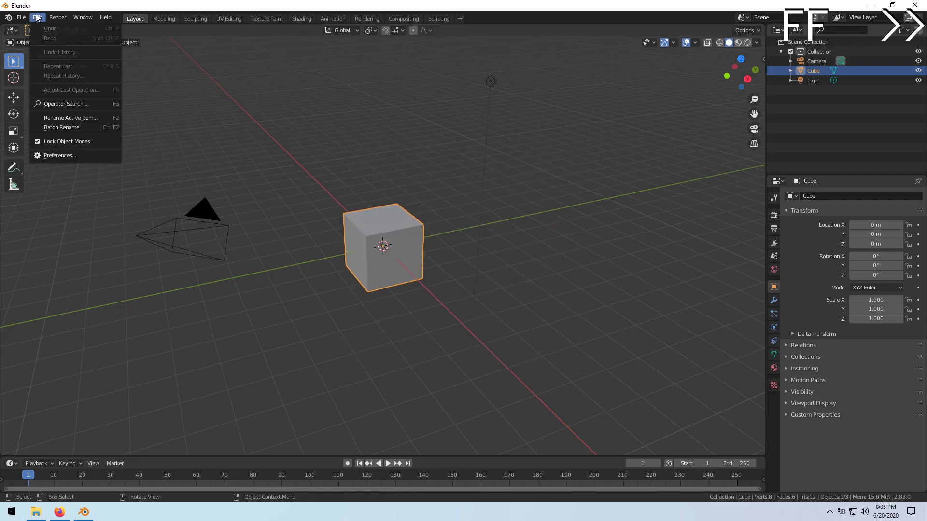
left_click(64, 156)
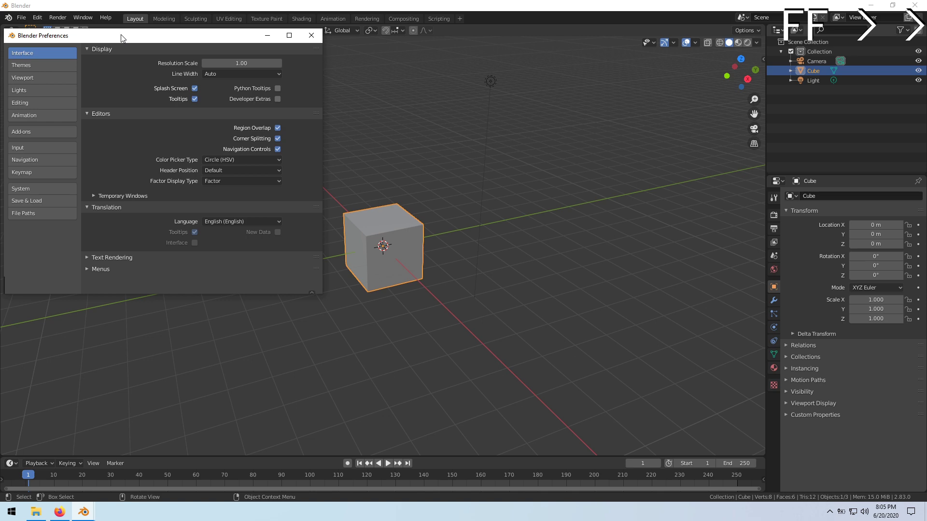
left_click(45, 132)
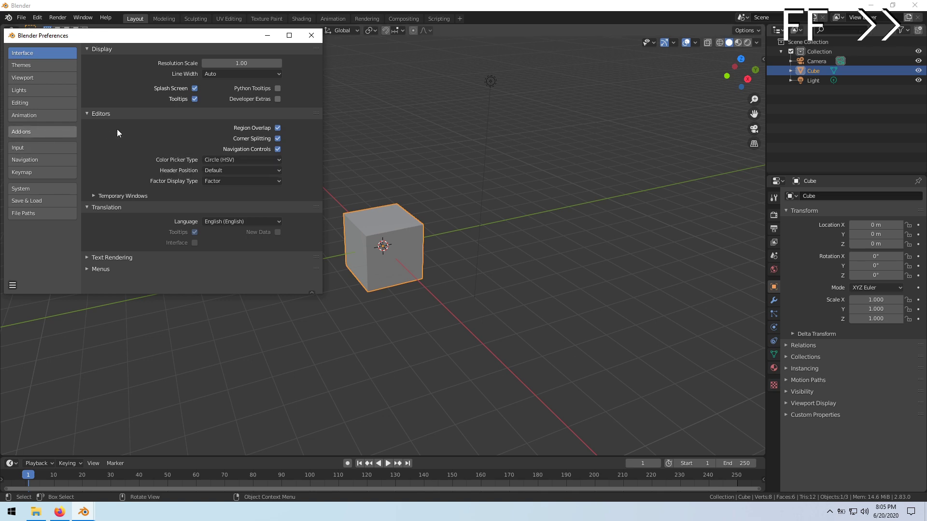
left_click(264, 63)
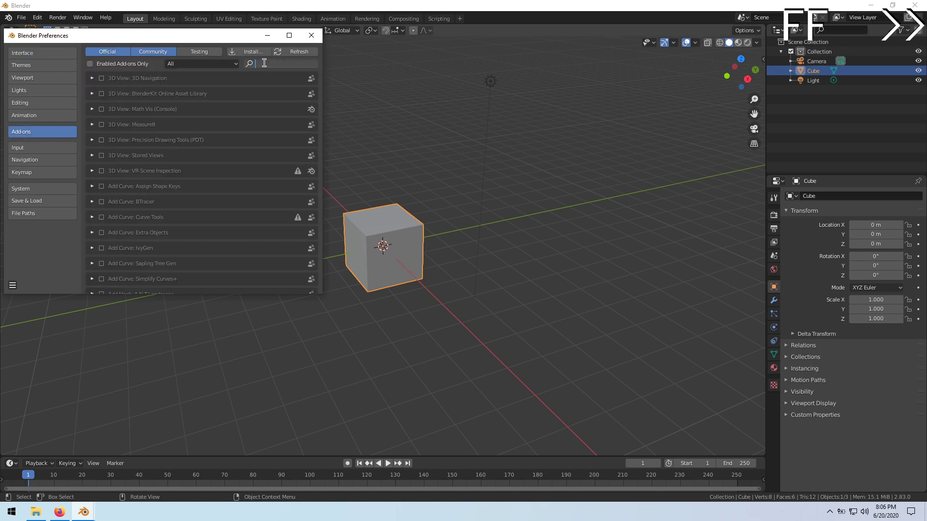
type("net")
key("Return")
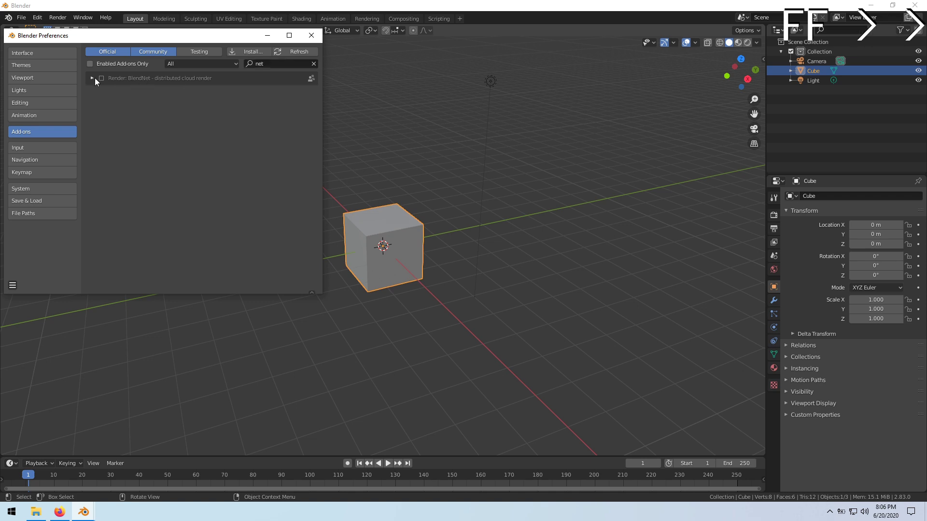
left_click(94, 78)
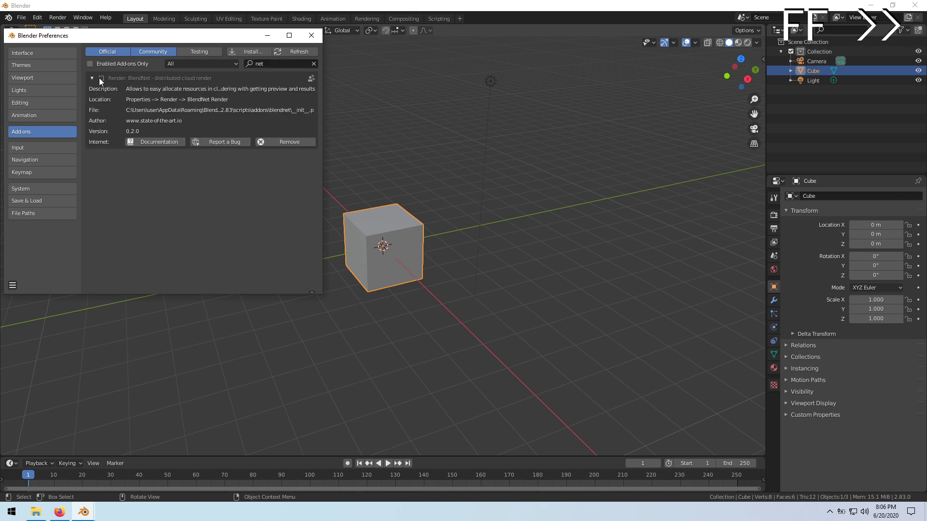
left_click(100, 78)
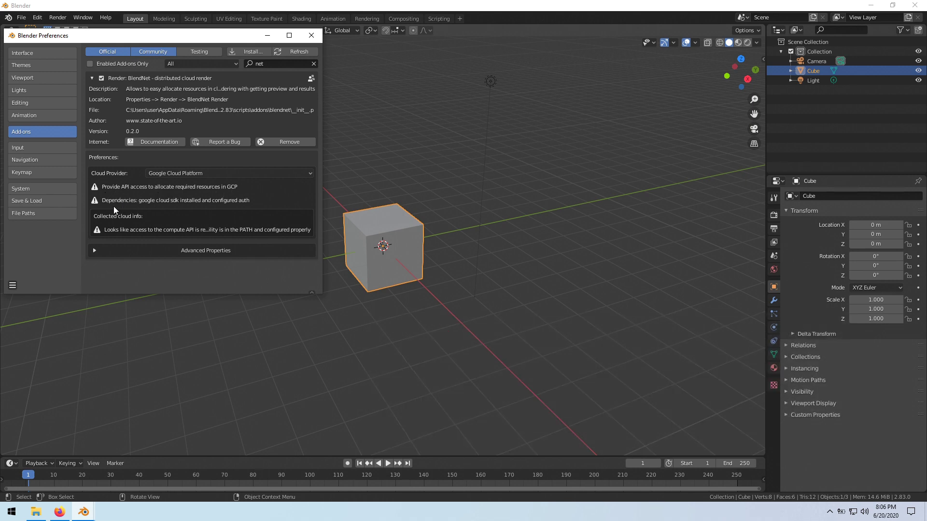
left_click(221, 204)
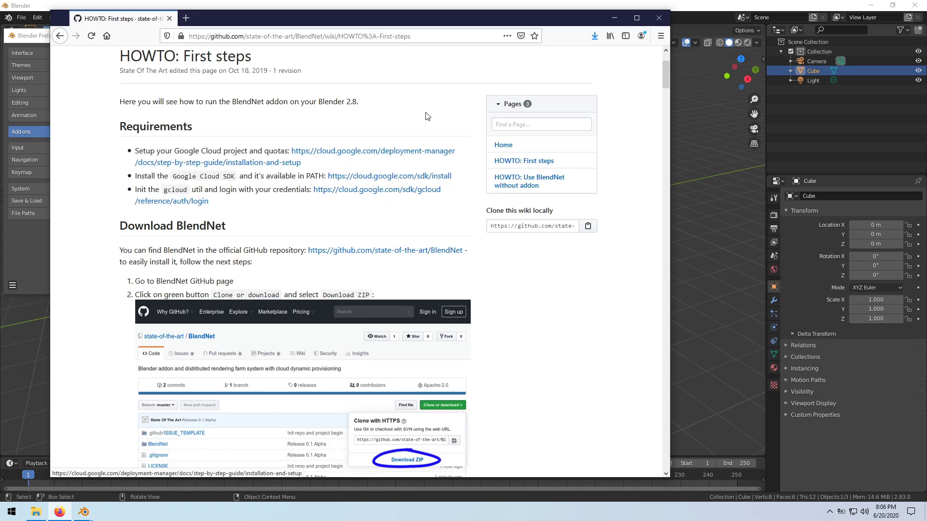
Open the Cloud setup and Installing Google Cloud SDK guides in new tabs
right_click(394, 153)
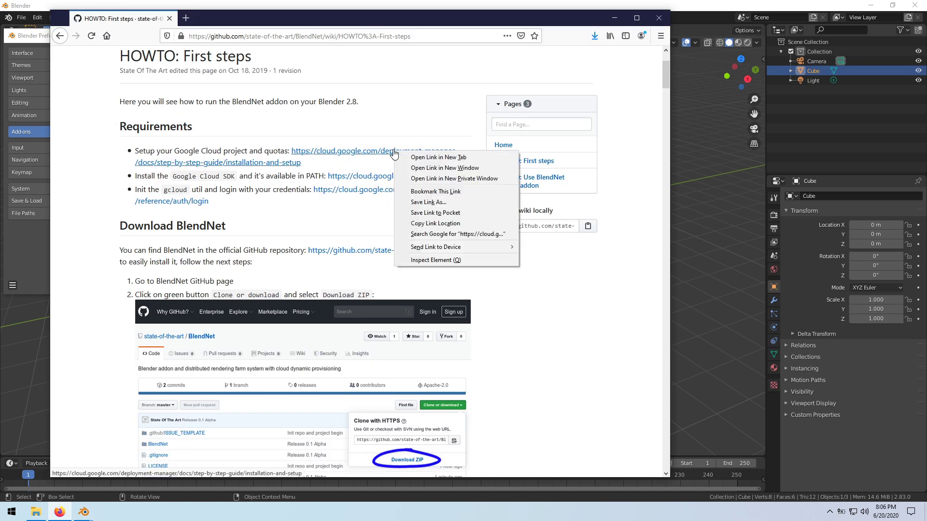
left_click(403, 158)
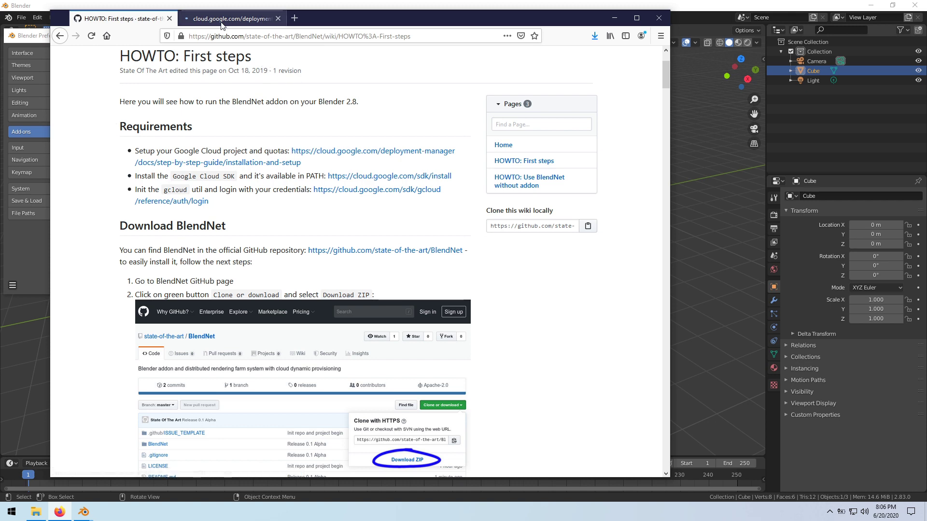
right_click(364, 177)
left_click(377, 182)
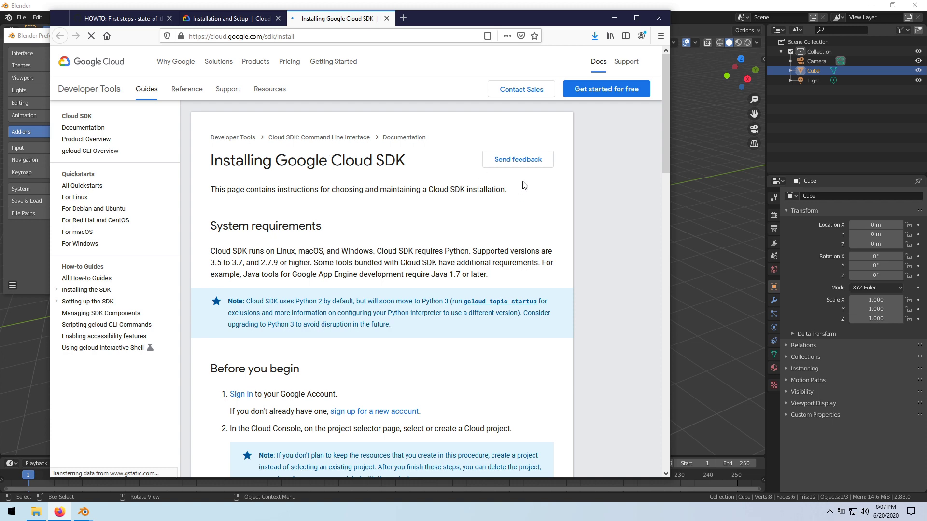
scroll(522, 184, "down", 3)
scroll(523, 184, "down", 3)
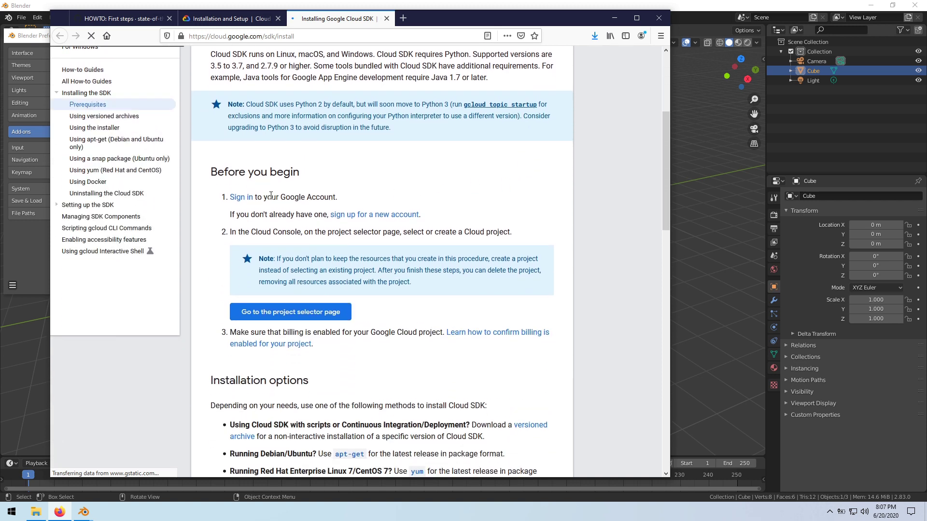
Sign in to Google and return to the Installing Google Cloud SDK guide
left_click(243, 197)
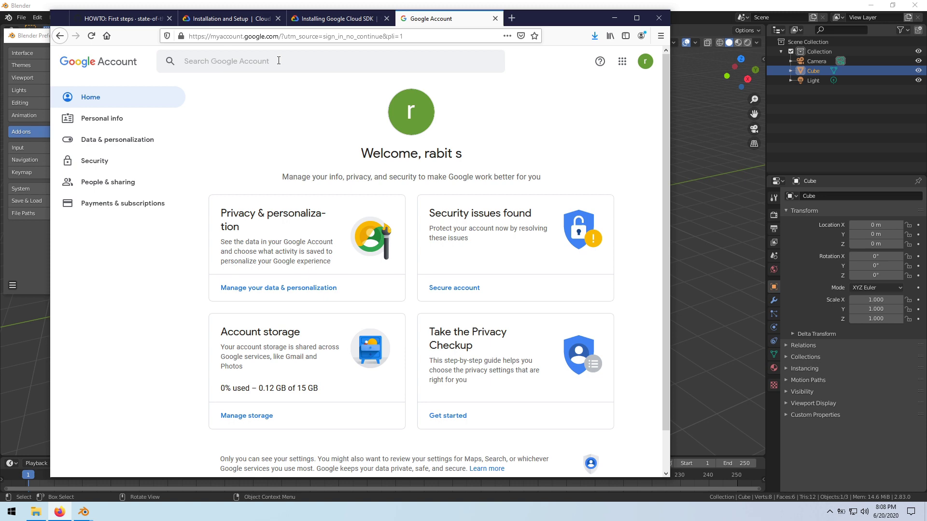
left_click(364, 17)
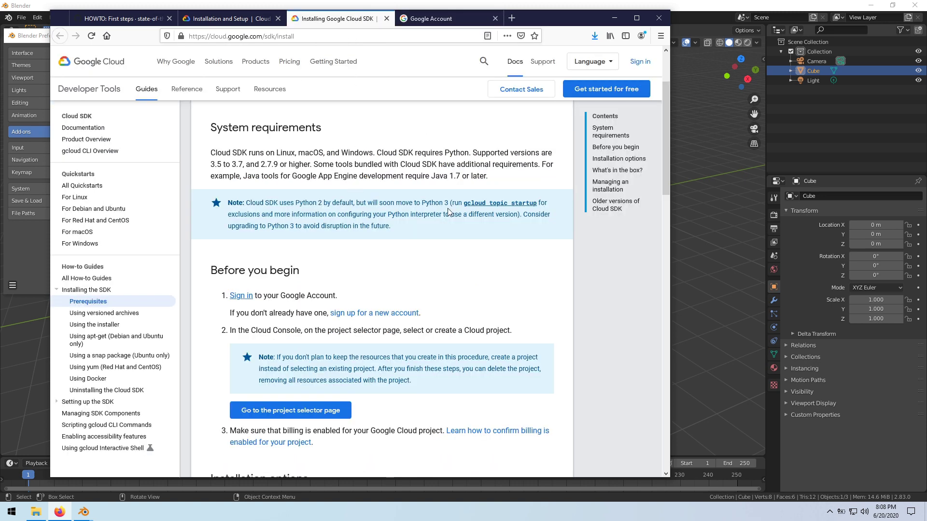
scroll(377, 209, "down", 3)
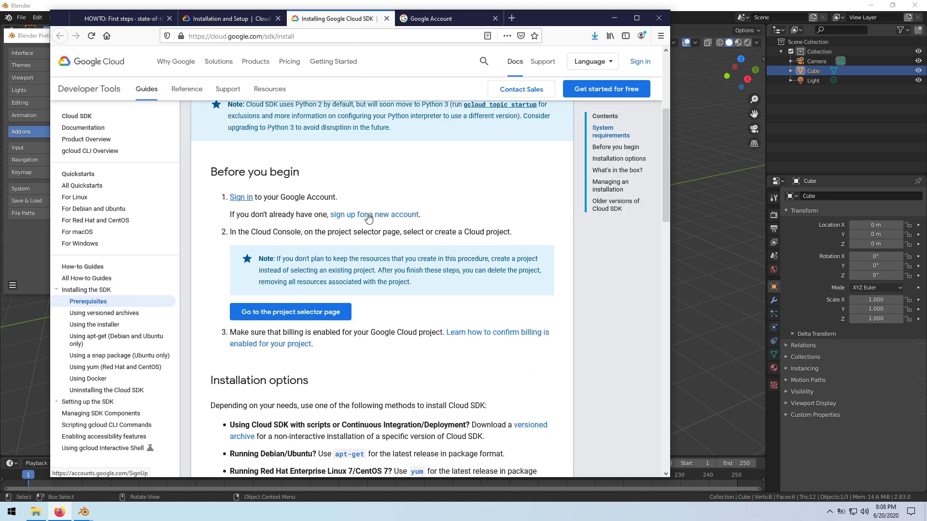
scroll(405, 202, "down", 3)
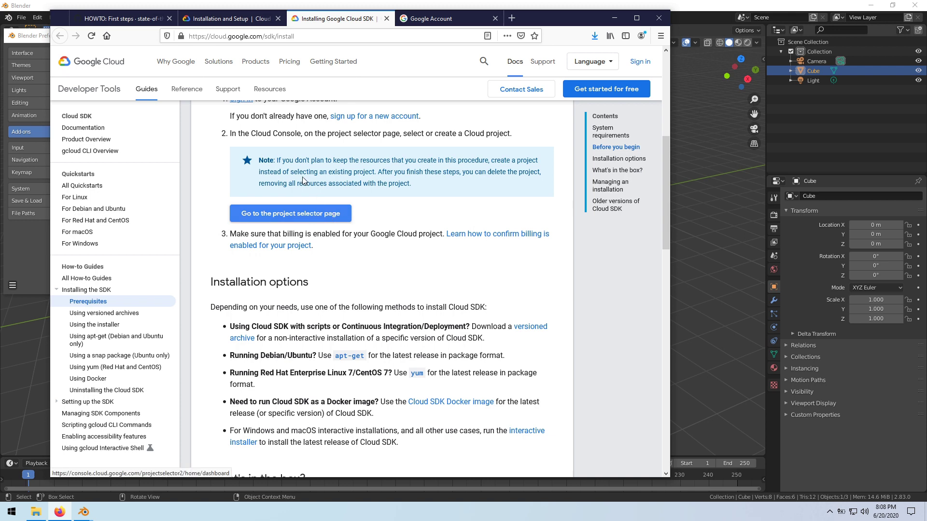
right_click(293, 215)
Visit the Cloud project selector, then open the interactive installer guide in a new tab
left_click(319, 218)
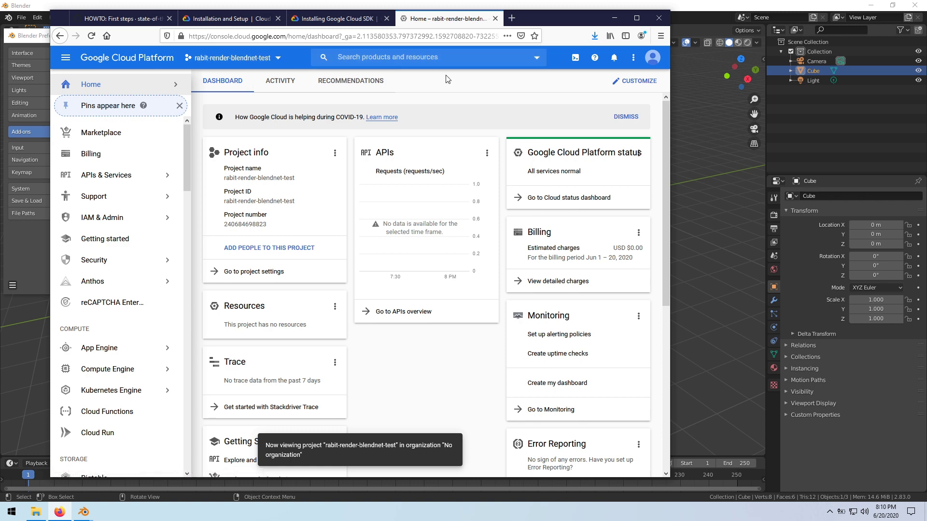
left_click(341, 19)
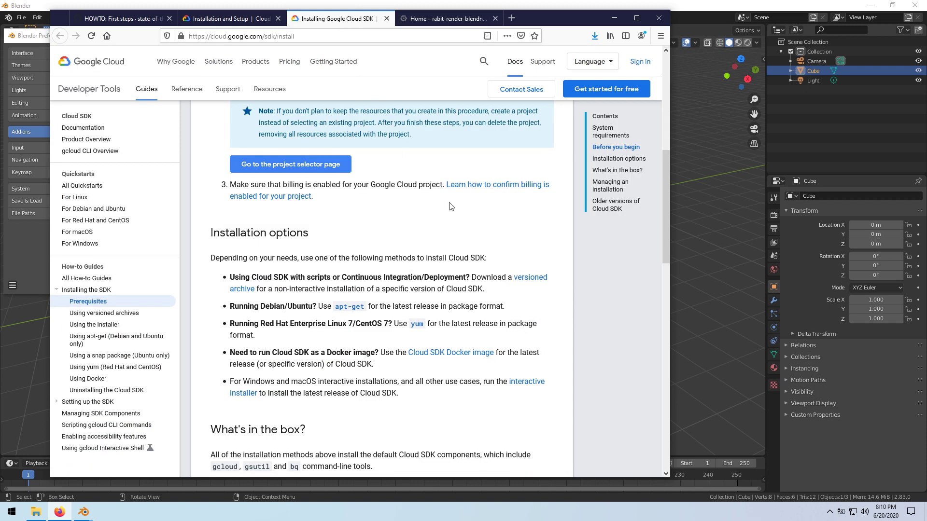
scroll(449, 207, "down", 2)
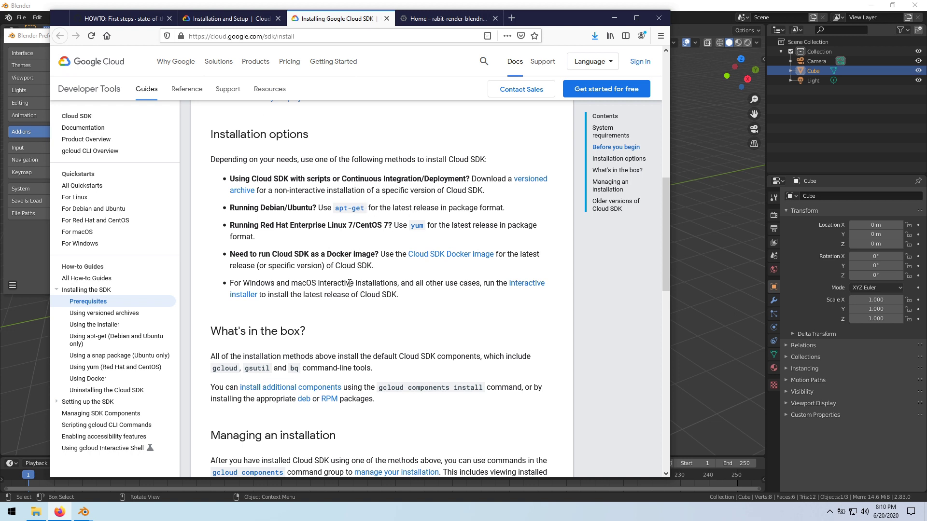
middle_click(528, 289)
Download the Google Cloud SDK installer and return to the BlendNet how-to page
left_click(326, 20)
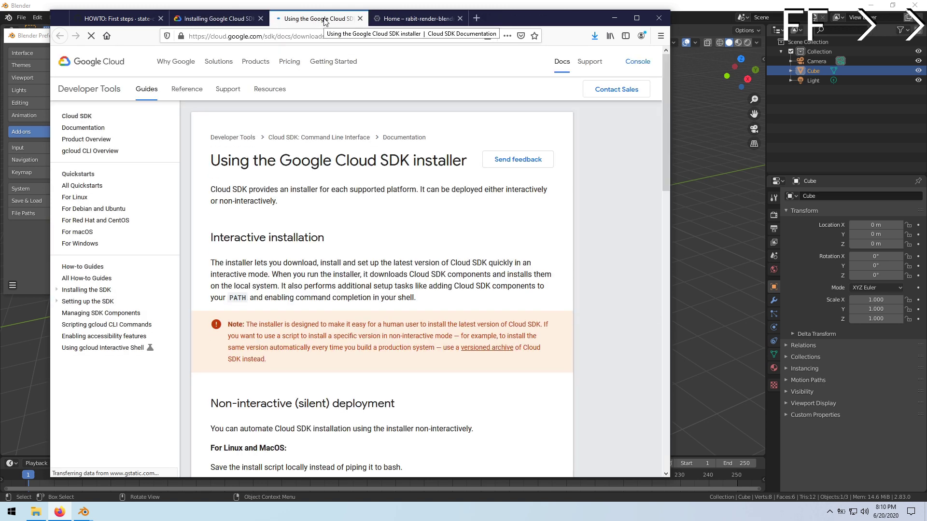
scroll(414, 161, "down", 3)
left_click(313, 169)
left_click(404, 240)
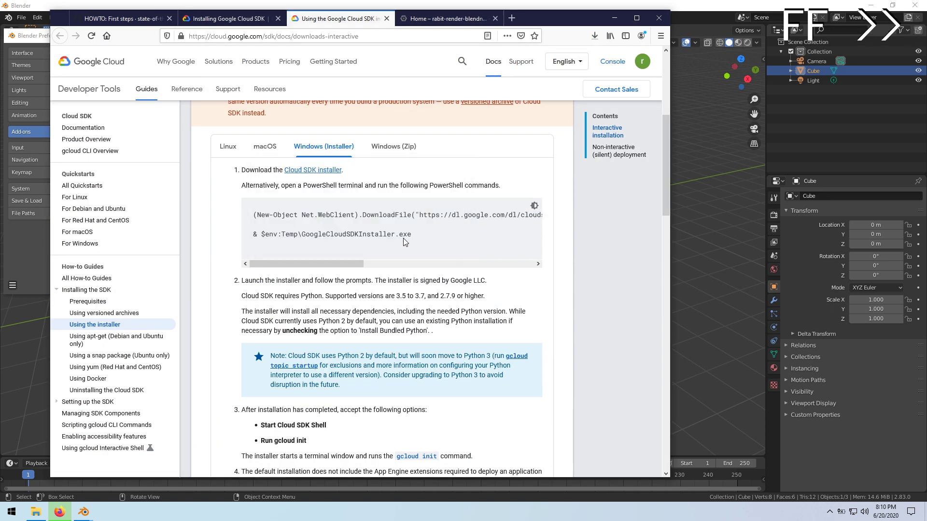
scroll(427, 217, "down", 2)
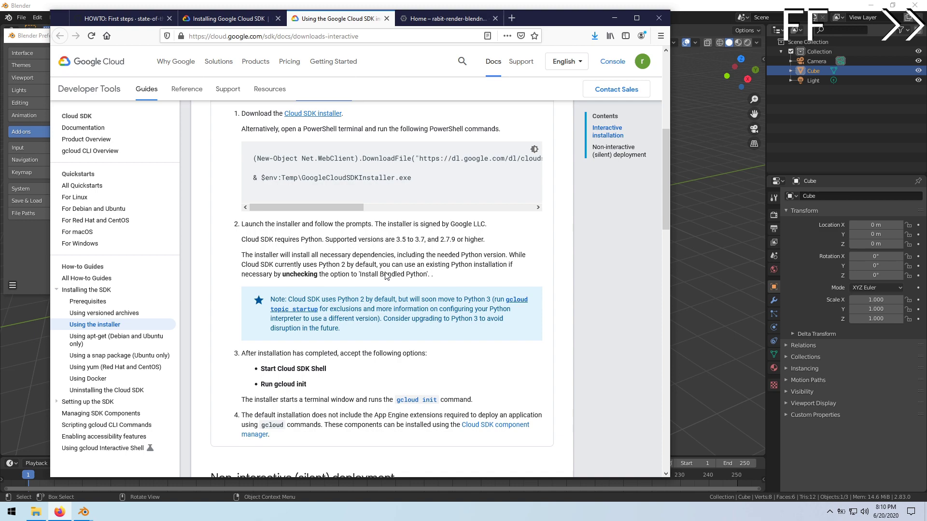
scroll(479, 177, "down", 5)
scroll(478, 178, "up", 5)
left_click(416, 18)
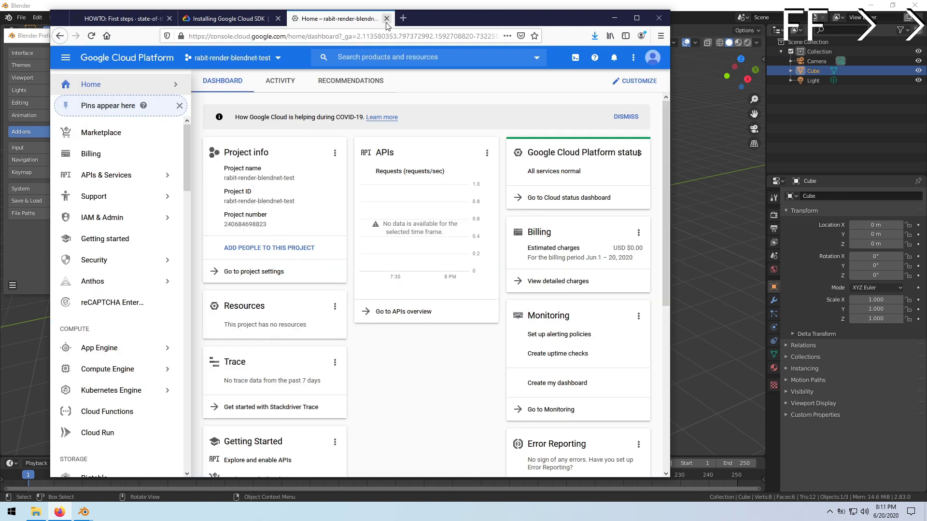
left_click(123, 18)
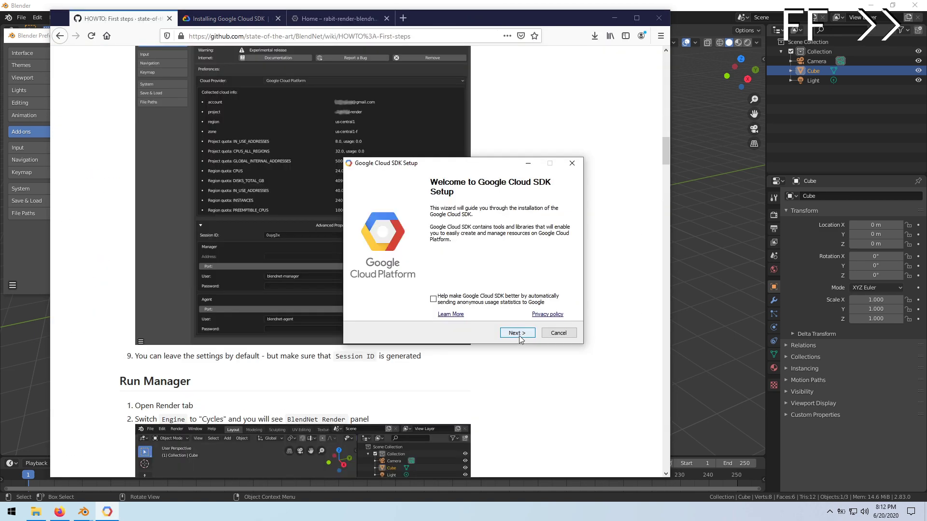
Step through the Cloud SDK setup wizard and install the default components
left_click(516, 333)
left_click(516, 334)
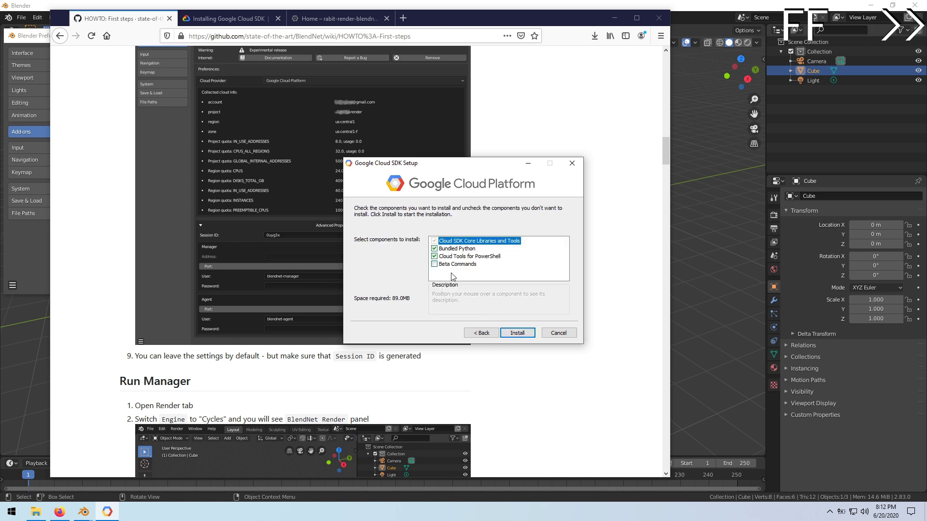
left_click(516, 333)
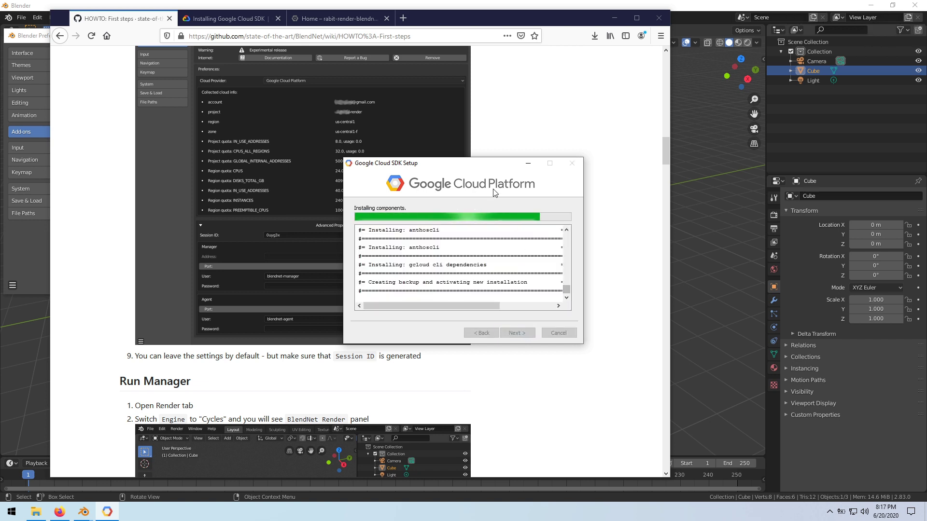
left_click_drag(482, 167, 809, 236)
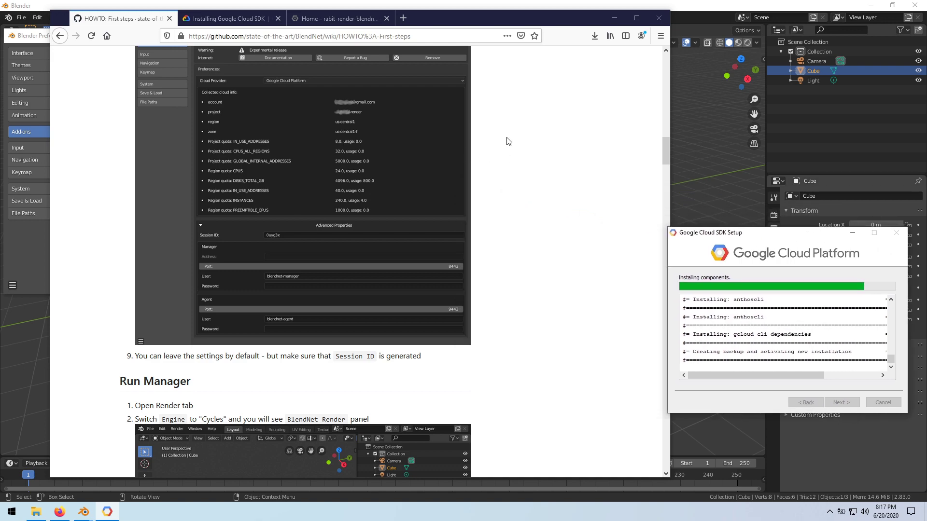
scroll(438, 188, "up", 5)
scroll(438, 187, "up", 5)
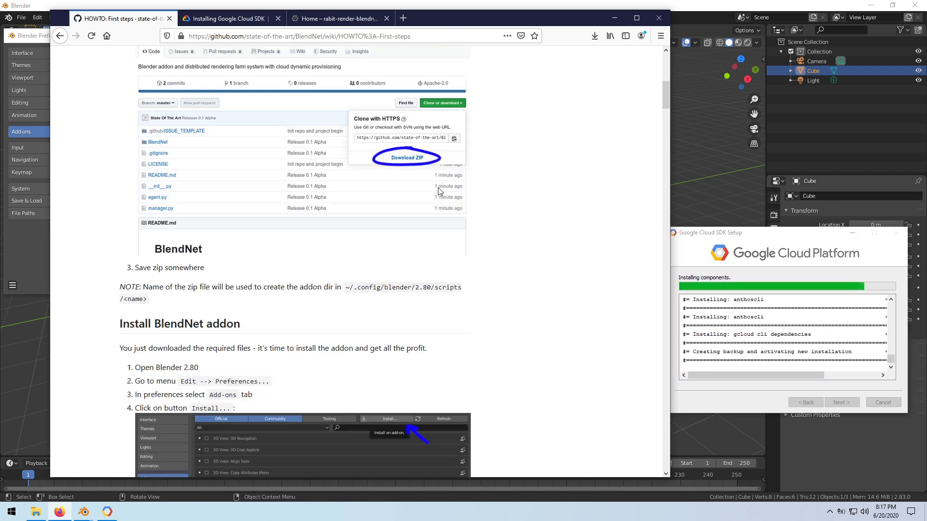
scroll(437, 192, "up", 5)
Download the blendnet-test-project v0.2 (>=2.82) example zip from the BlendNet wiki and open it
left_click(503, 243)
scroll(265, 304, "down", 1)
left_click(207, 399)
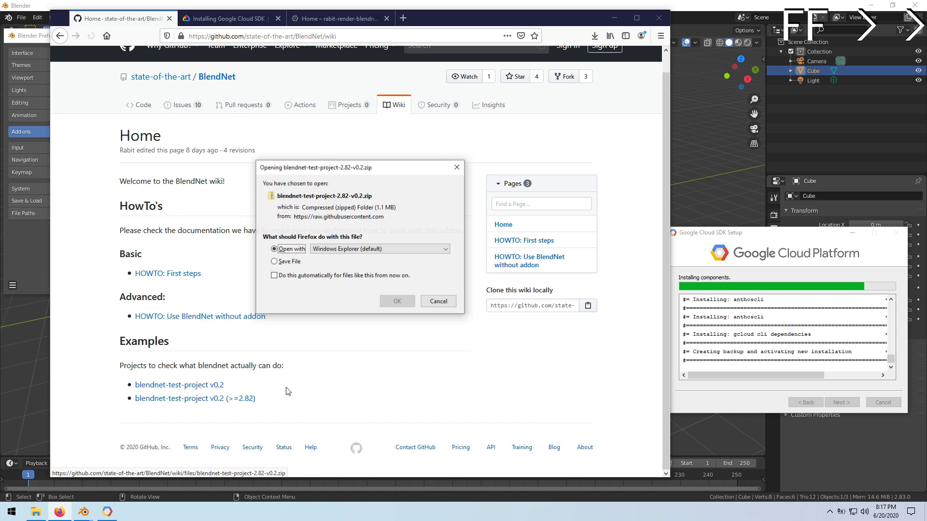
left_click(397, 302)
right_click(492, 243)
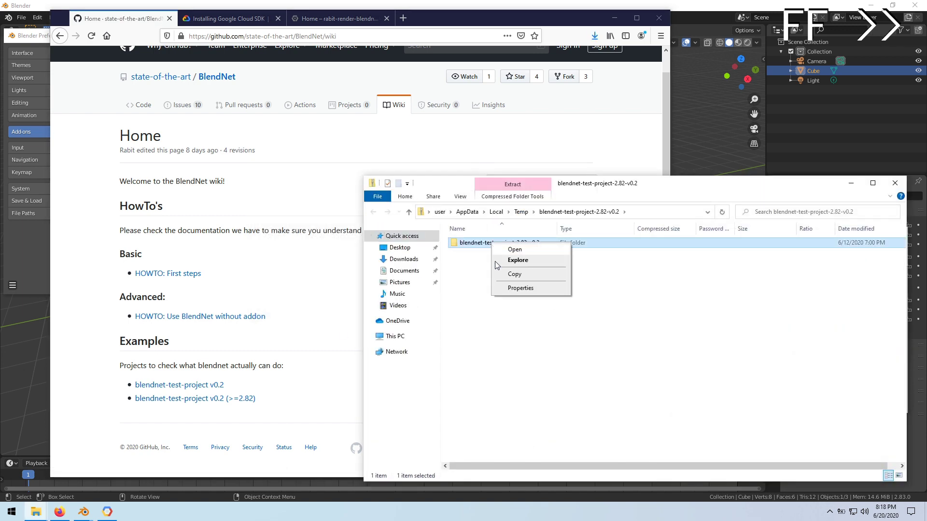
key("Escape")
Copy the blendnet-test-project-2.82-v0.2 folder into Documents and close the zip window
left_click(25, 457)
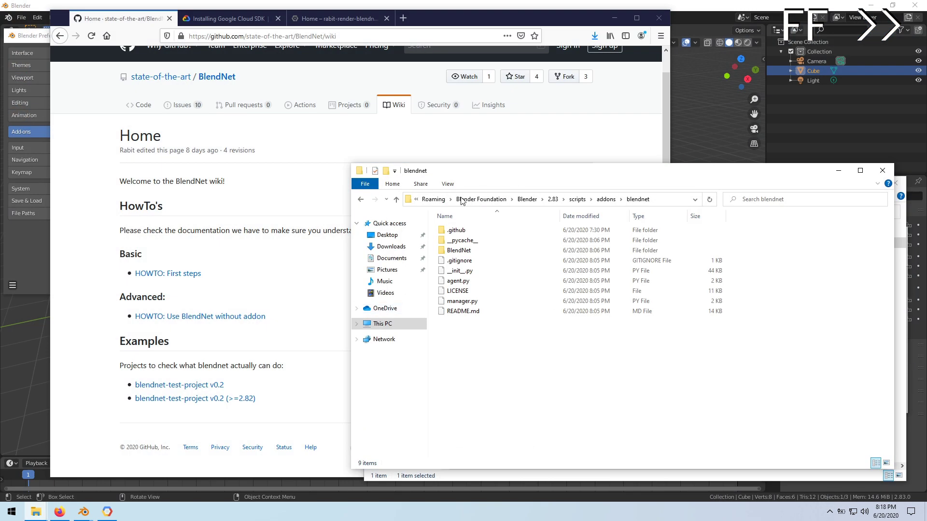
left_click(391, 261)
left_click_drag(485, 179, 204, 166)
left_click_drag(522, 242, 263, 282)
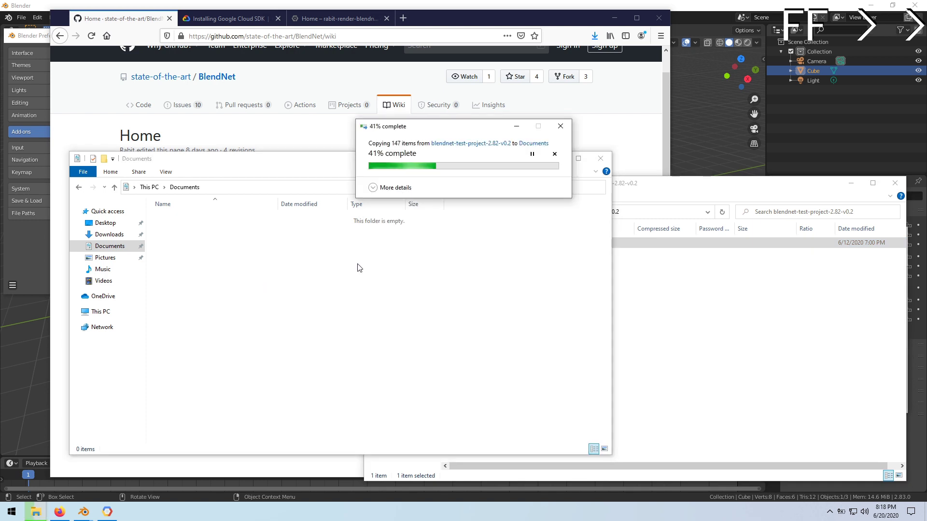
left_click(895, 182)
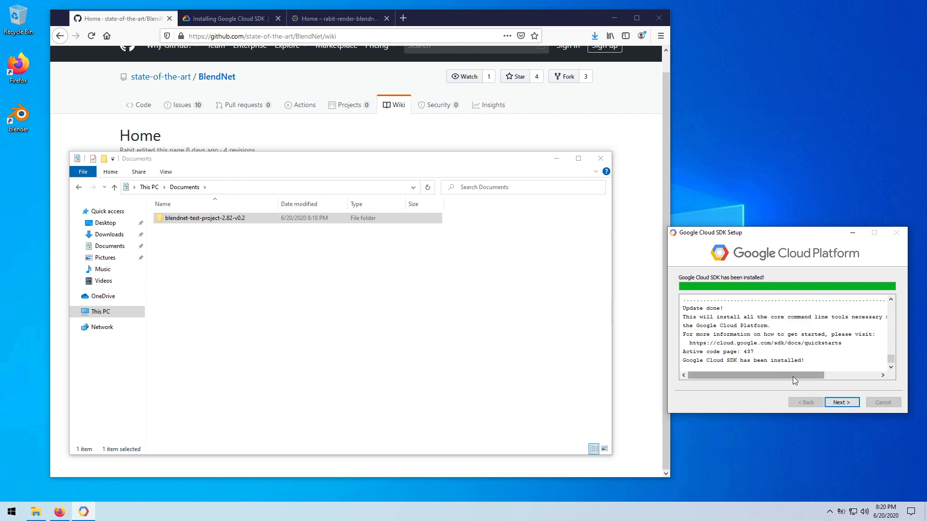
Finish the Cloud SDK setup, log gcloud in, and choose the rabit-render-blendnet-test project
left_click(845, 403)
left_click(840, 402)
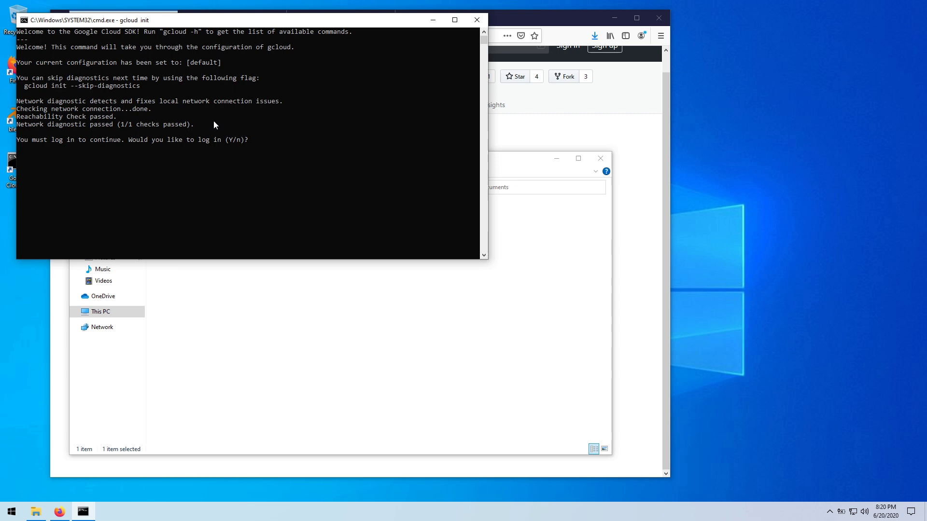
type("Y")
key("Return")
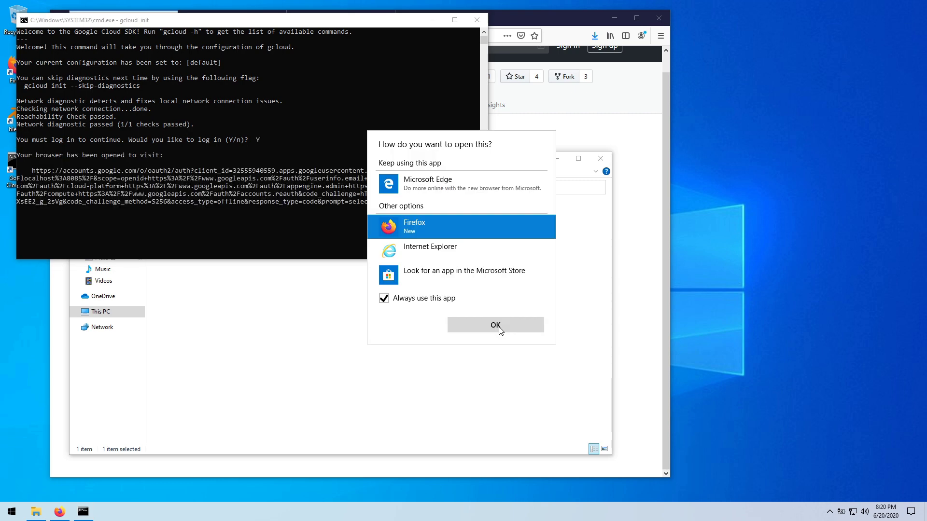
left_click(498, 327)
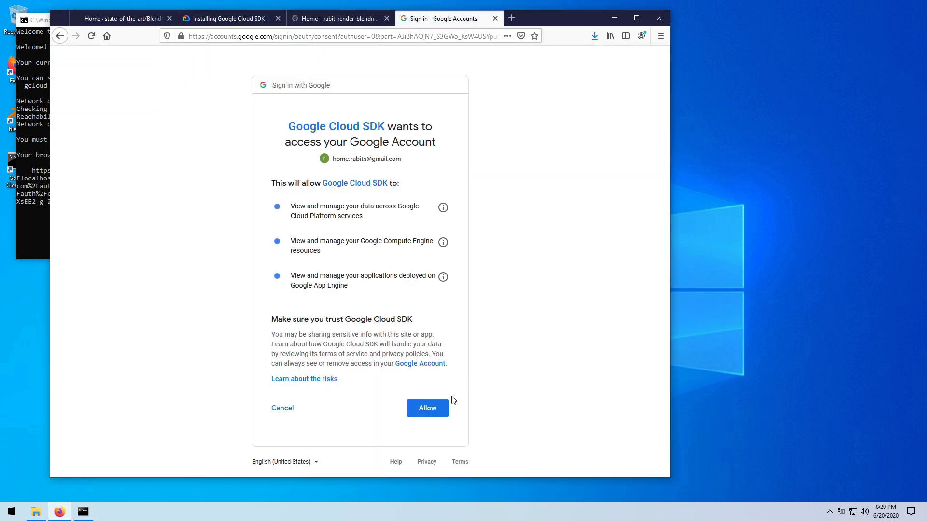
left_click(437, 408)
left_click(36, 183)
type("1")
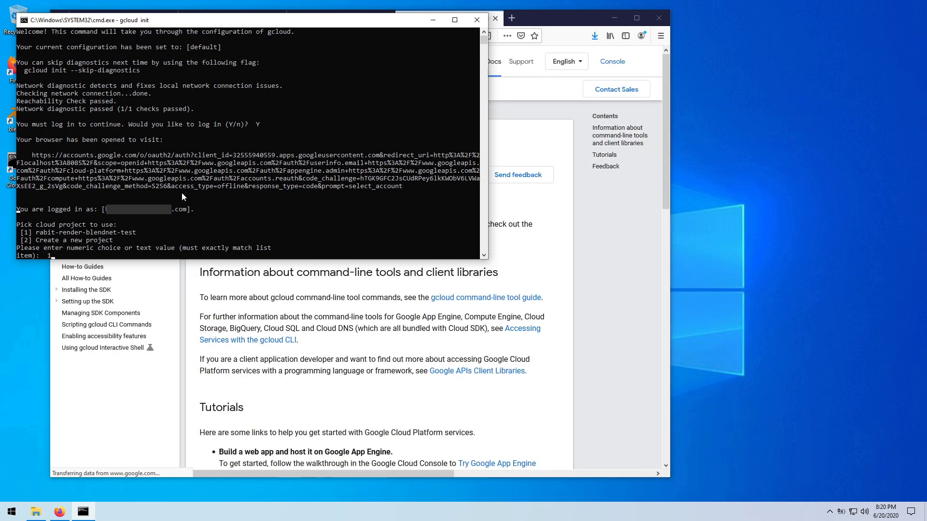
key("Return")
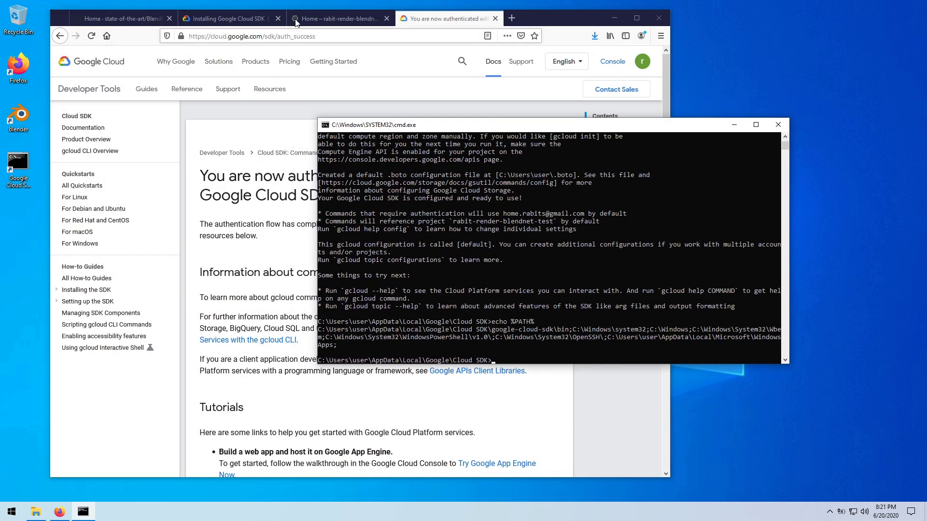
left_click(495, 18)
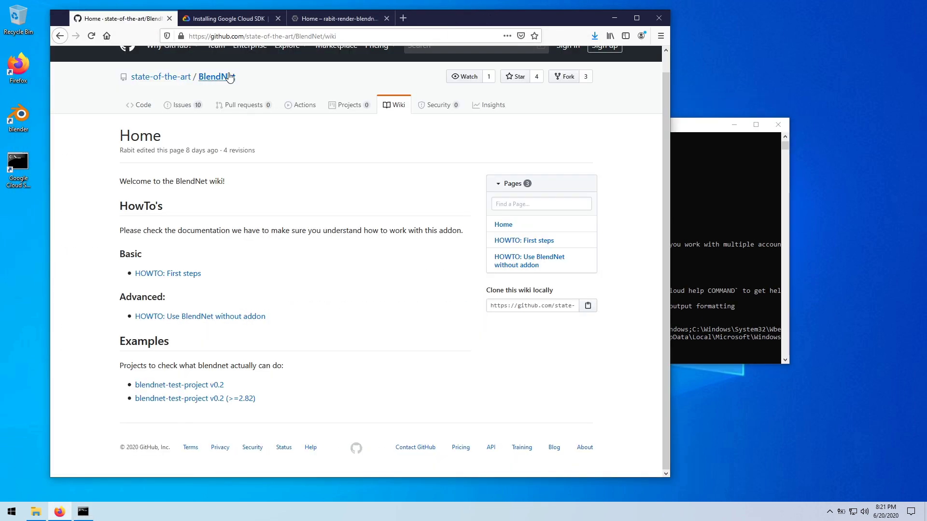
Set the default compute region to us-central1 using the gcloud config command from the BlendNet page
left_click(231, 77)
scroll(204, 124, "down", 15)
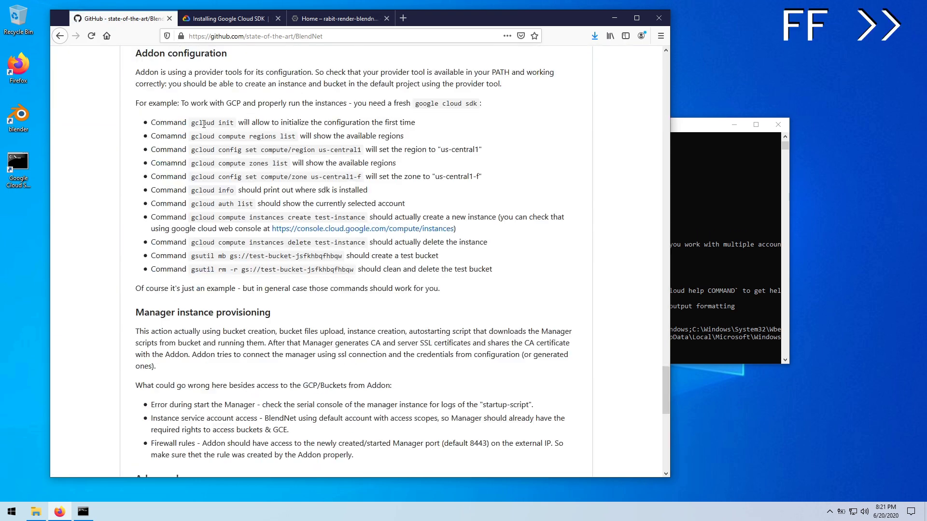
left_click_drag(192, 123, 235, 122)
left_click(200, 146)
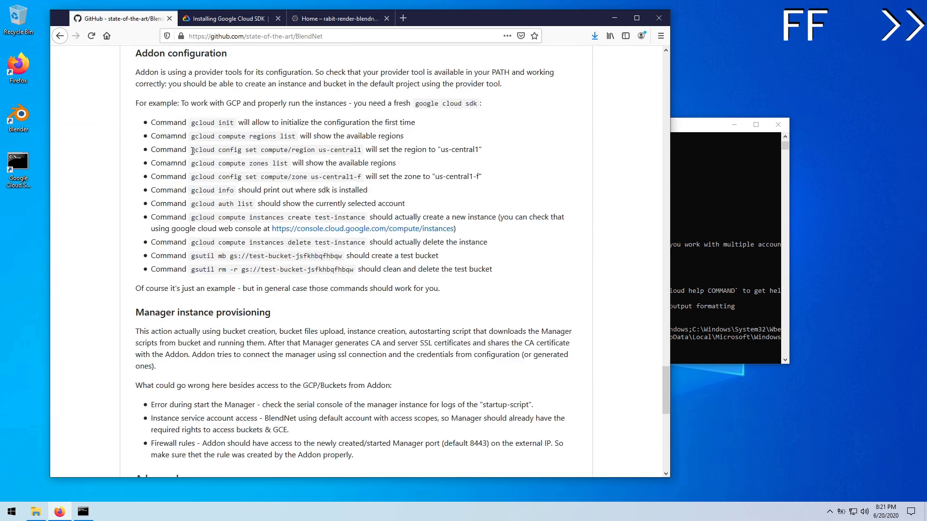
left_click_drag(192, 150, 360, 149)
right_click(361, 150)
left_click(369, 166)
right_click(537, 272)
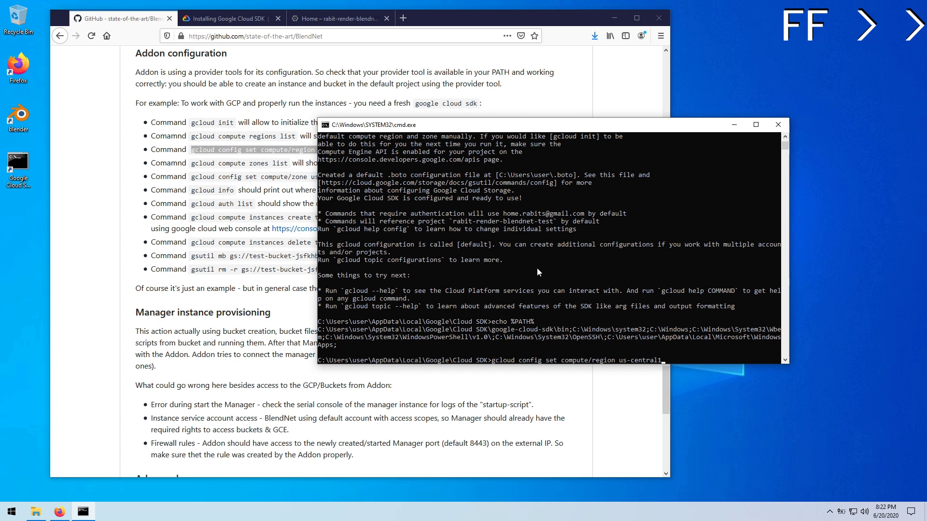
key("Return")
Set the default compute zone to us-central1-f
left_click(192, 176)
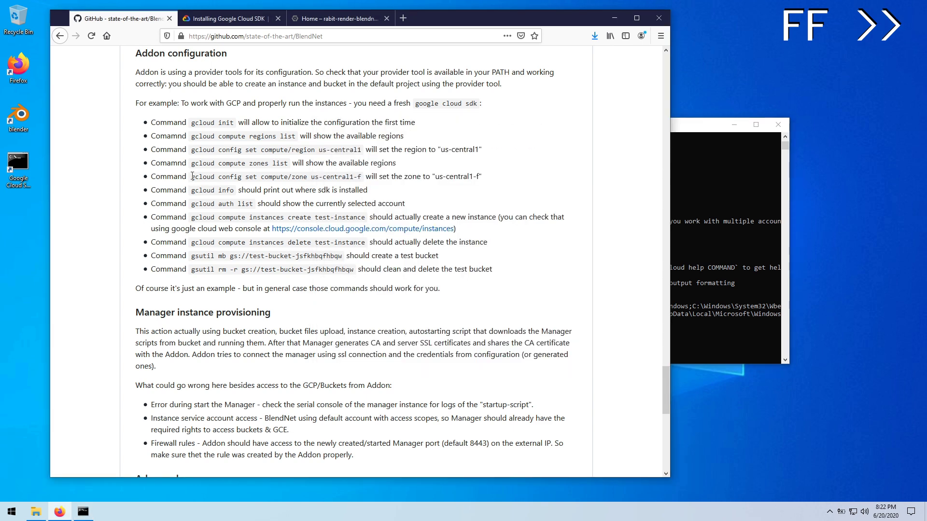
left_click_drag(191, 136, 296, 136)
mouse_move(192, 164)
left_mouse_down()
mouse_move(288, 163)
mouse_move(358, 177)
left_mouse_up()
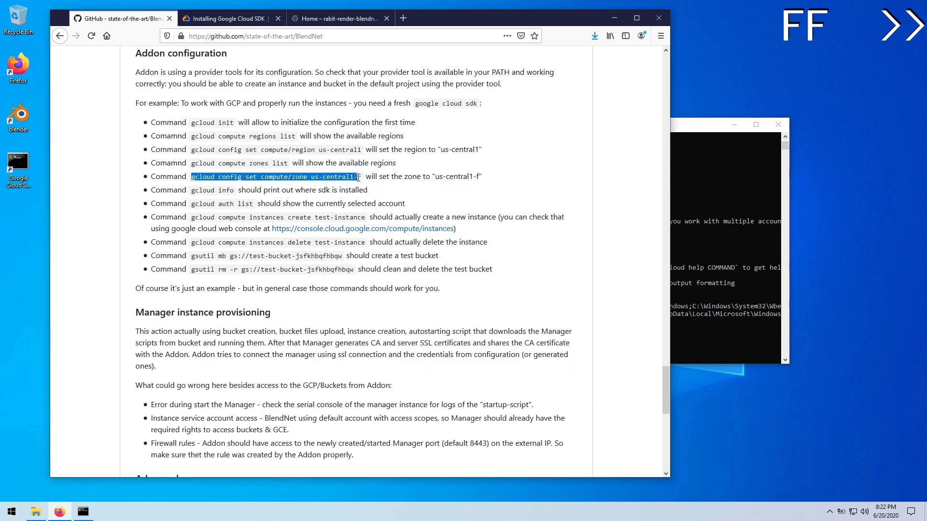
right_click(359, 178)
left_click(370, 193)
right_click(519, 267)
key("Return")
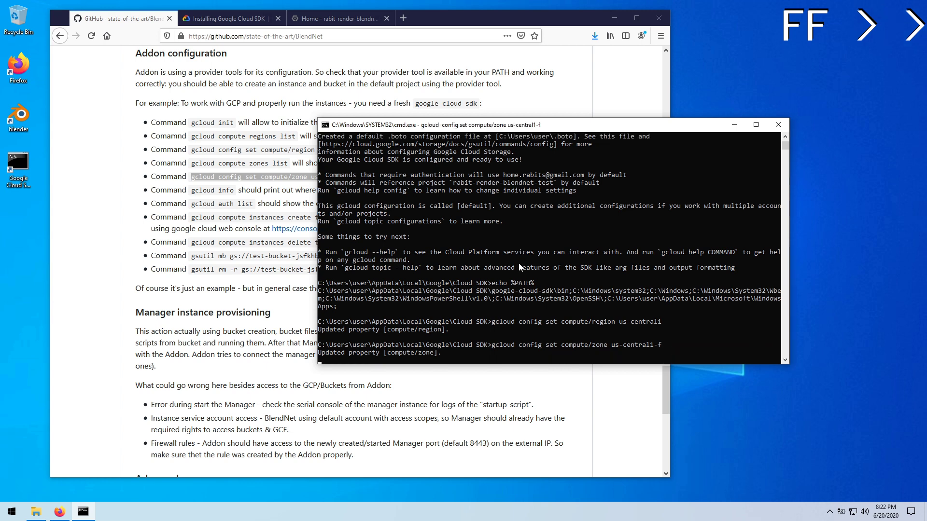
View BlendNet's cloud info in Preferences add-ons filtered by 'net', then toggle the System Console
left_click(102, 146)
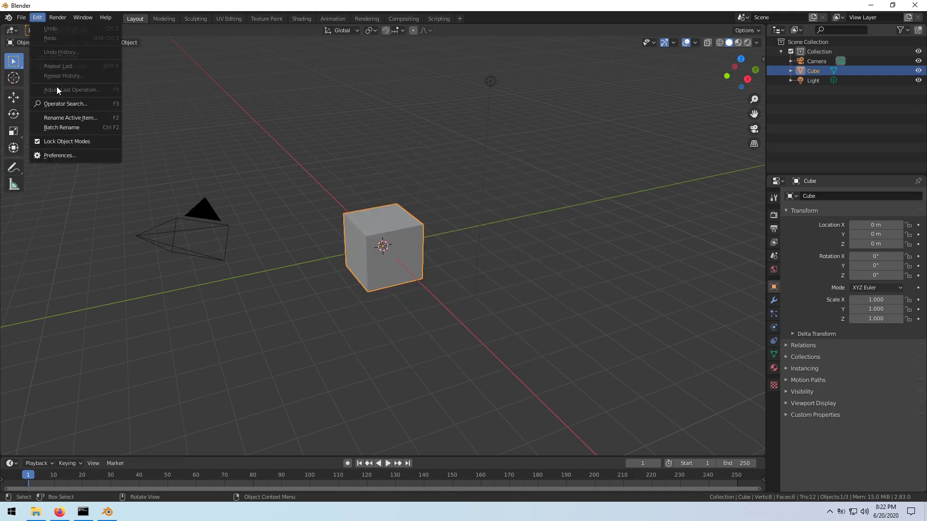
left_click(60, 155)
type("net")
key("Return")
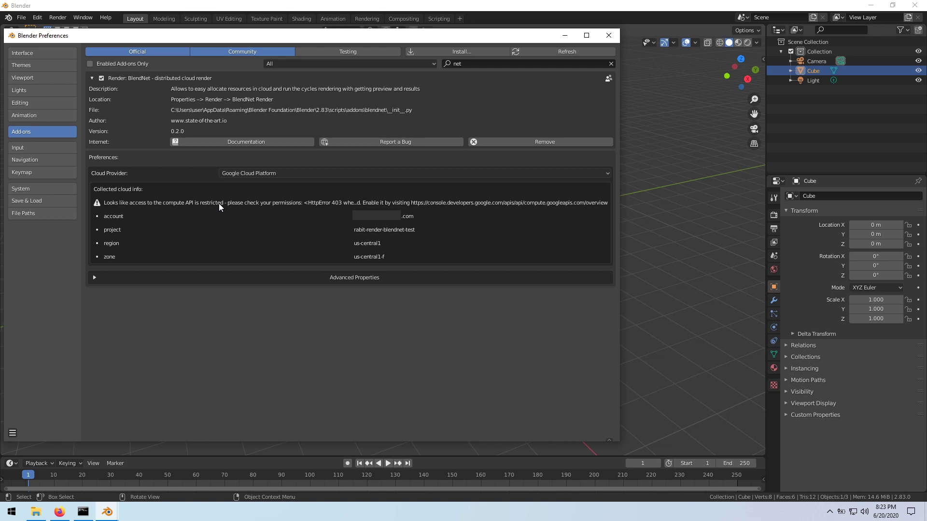
left_click(75, 19)
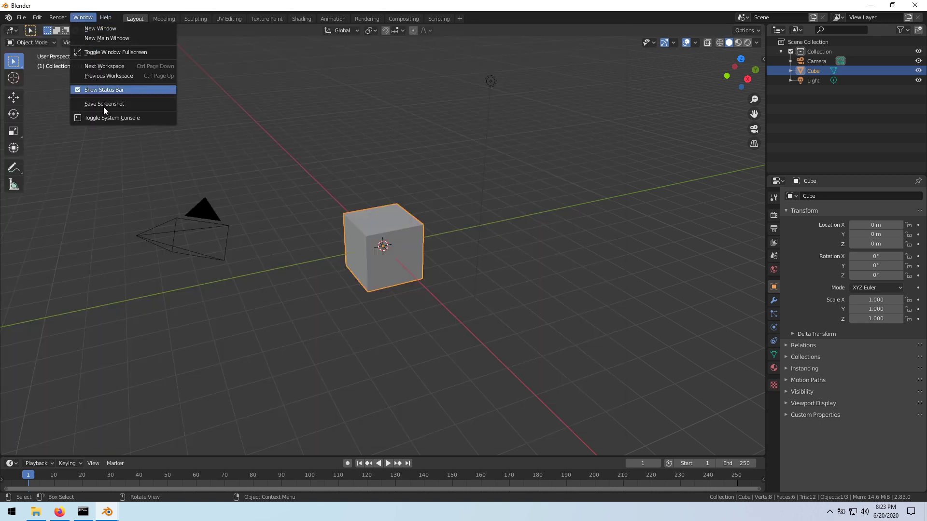
left_click(105, 118)
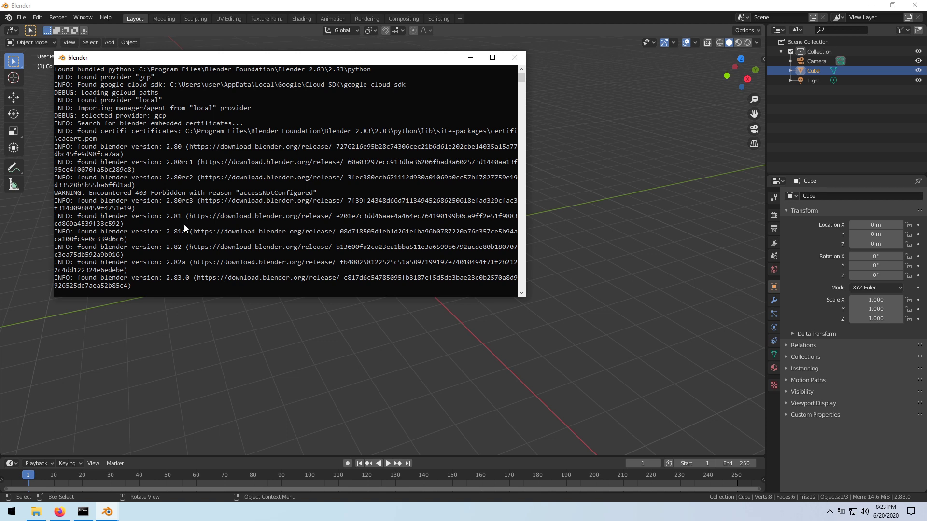
scroll(184, 225, "up", 1)
Switch from the Blender console to the Google Cloud Platform dashboard in Firefox
key("alt+Tab")
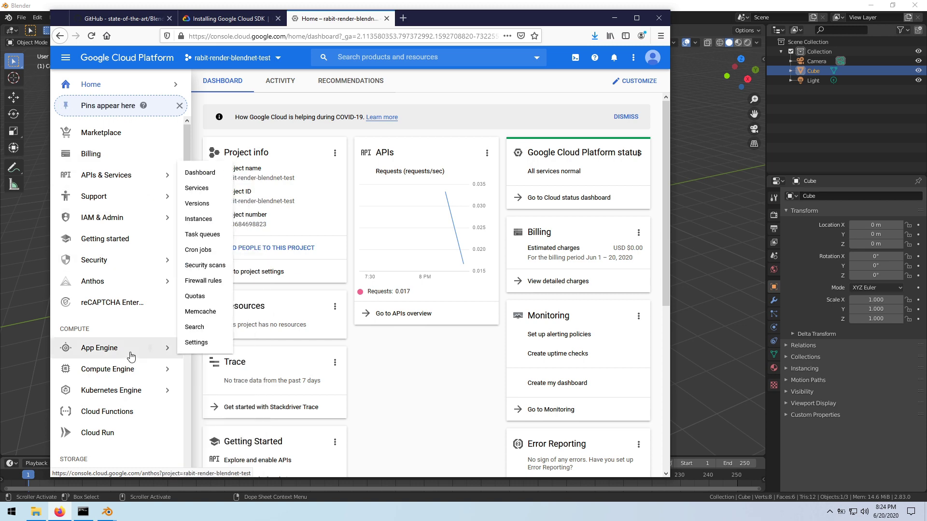
mouse_move(107, 369)
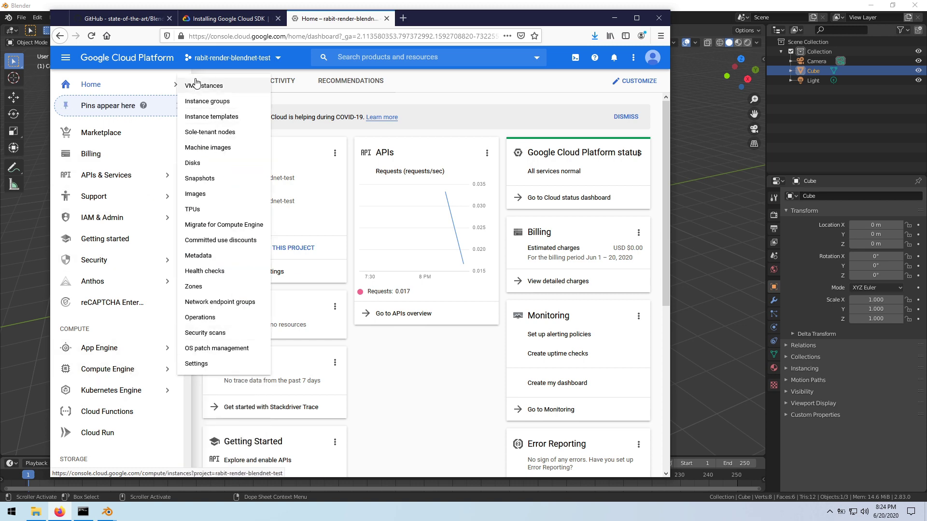
Open the Compute Engine VM instances page in Google Cloud Console
left_click(200, 88)
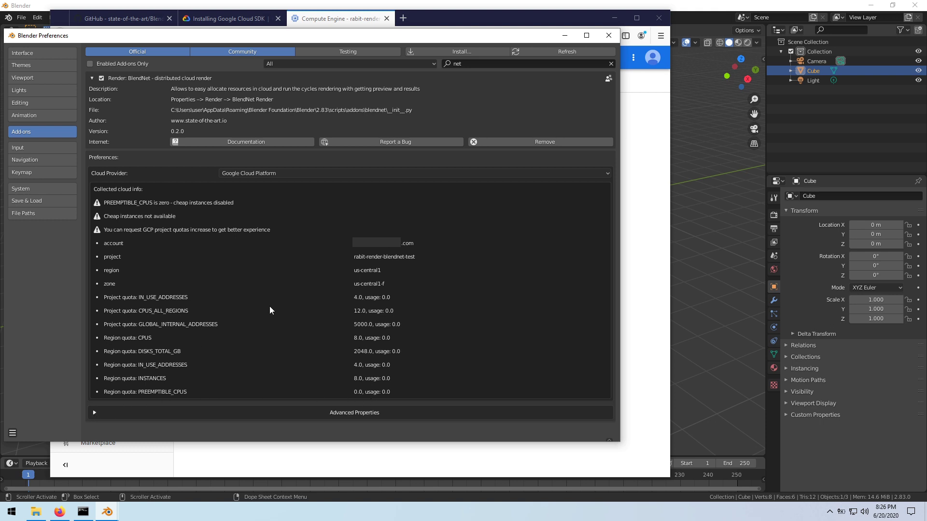
scroll(317, 273, "down", 1)
scroll(272, 231, "down", 3)
scroll(271, 231, "down", 2)
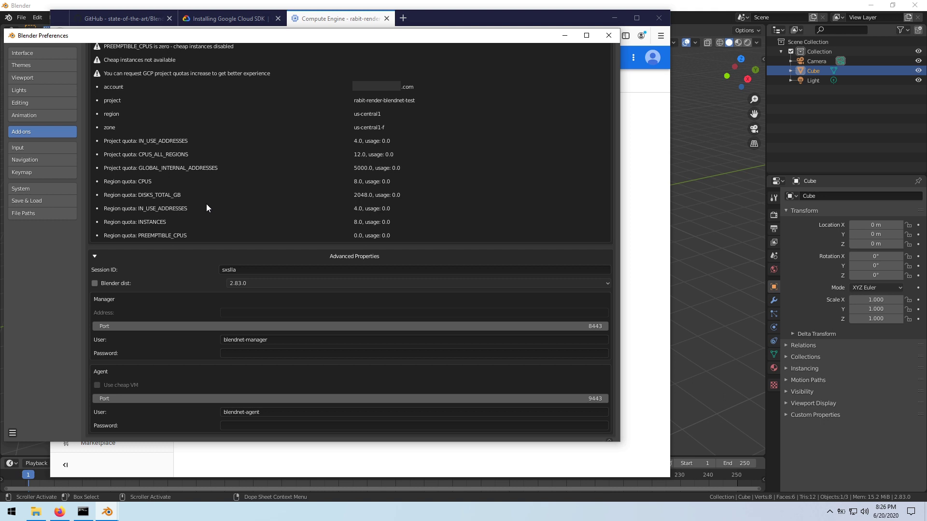
Try Blender dist 2.81 for agents, revert to the default 2.83.0, and close Preferences
left_click(259, 283)
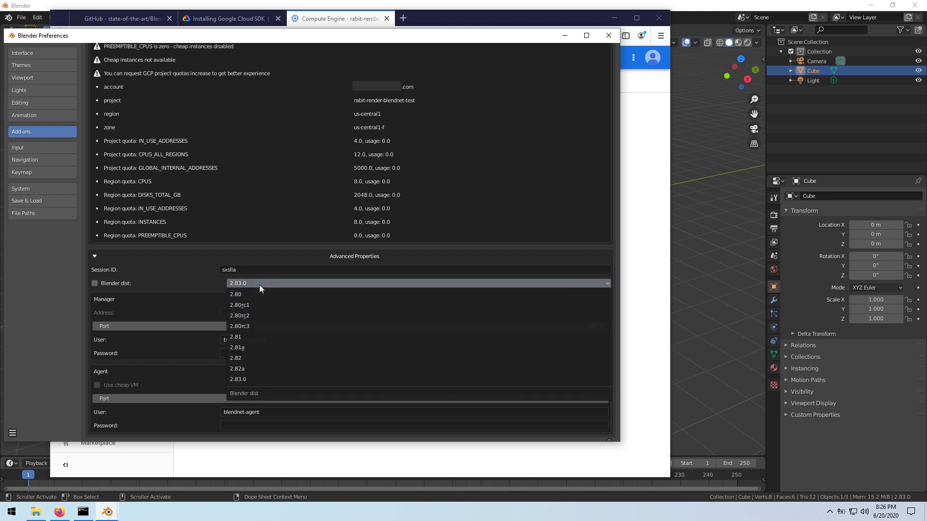
left_click(260, 336)
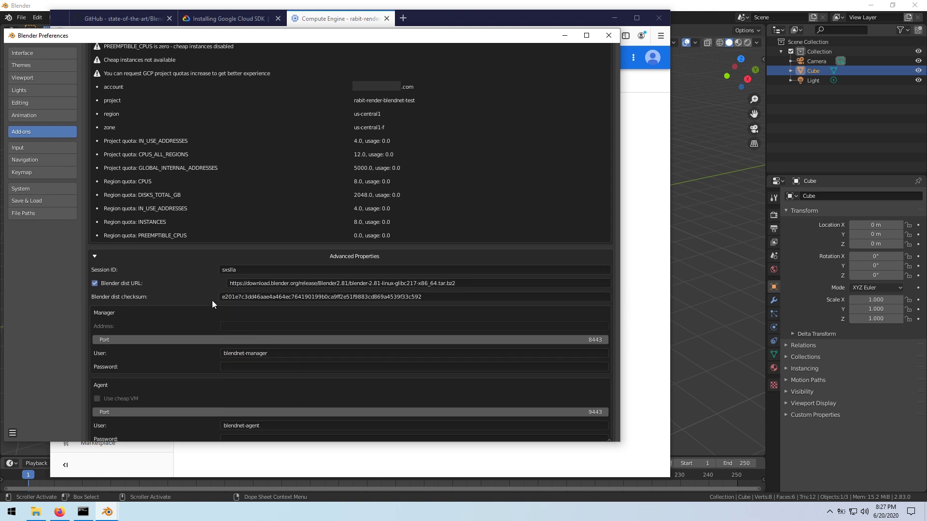
left_click(94, 283)
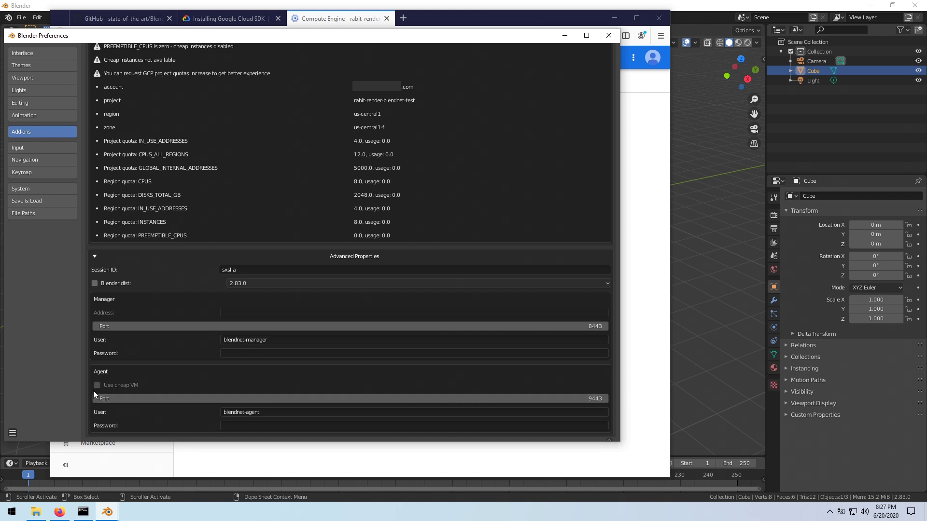
scroll(208, 368, "up", 1)
scroll(219, 340, "up", 4)
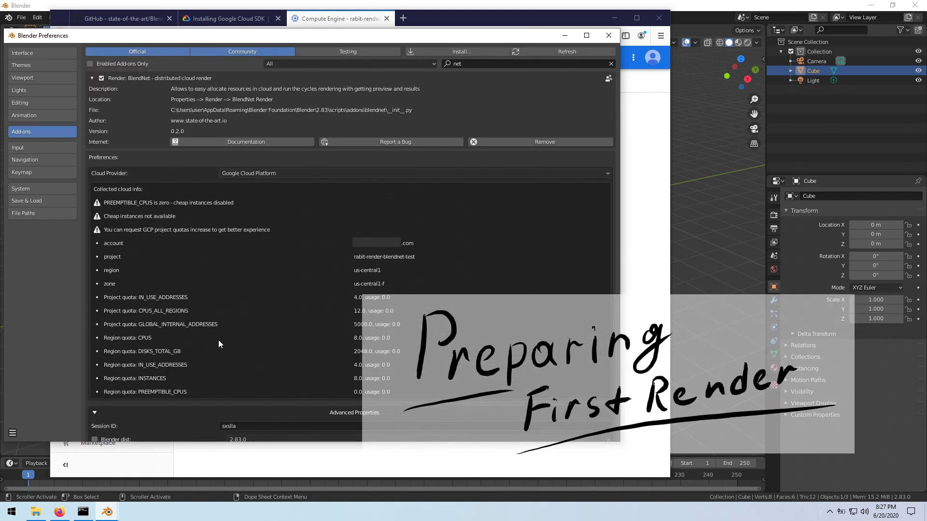
left_click(609, 35)
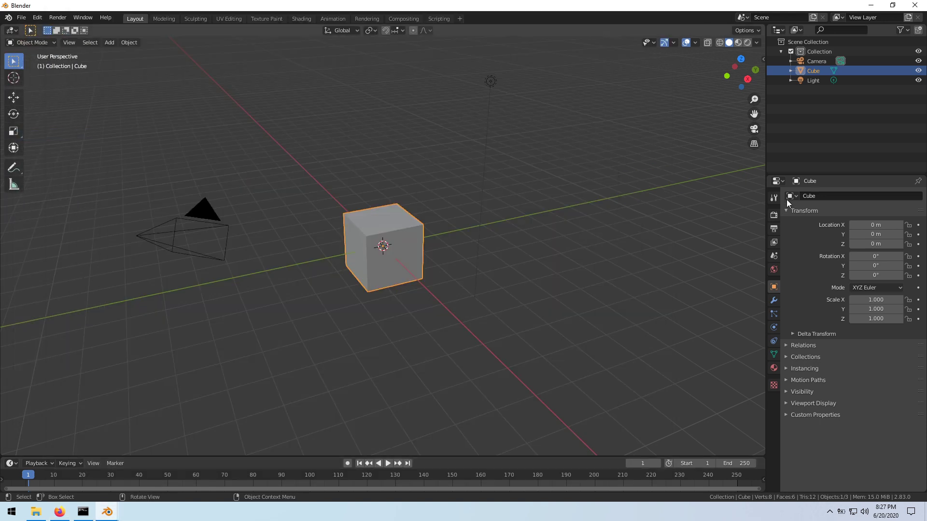
Set the scene's render engine to Cycles
left_click(774, 214)
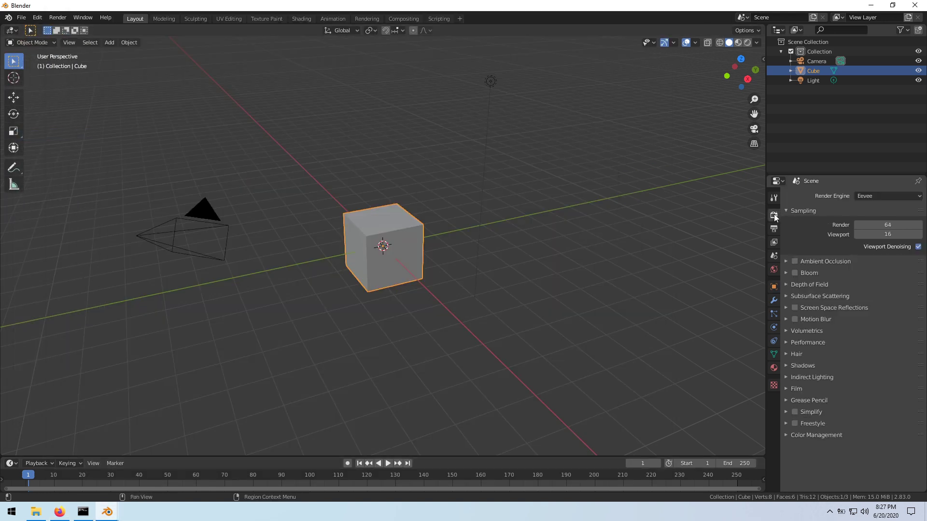
left_click(871, 195)
left_click(817, 227)
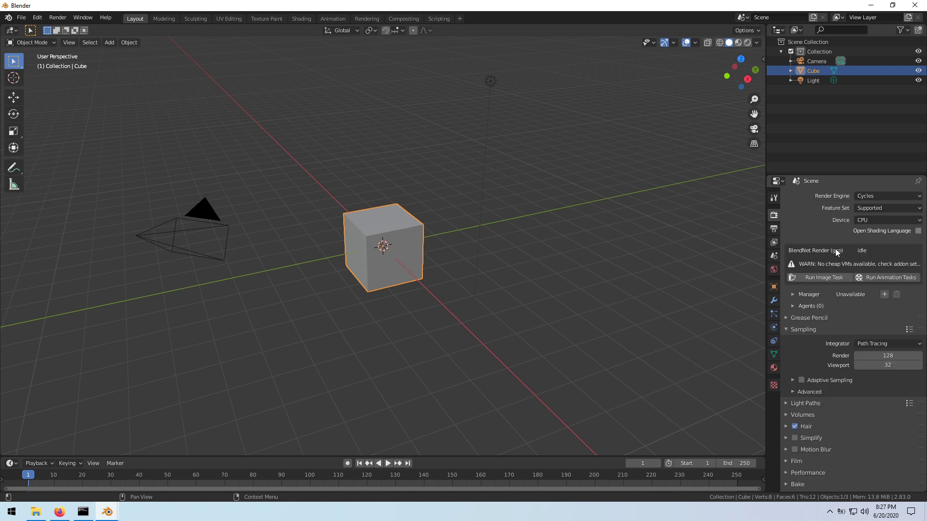
Inspect the BlendNet Manager and Agents subpanels' machine types and maximum agent count
left_click(806, 295)
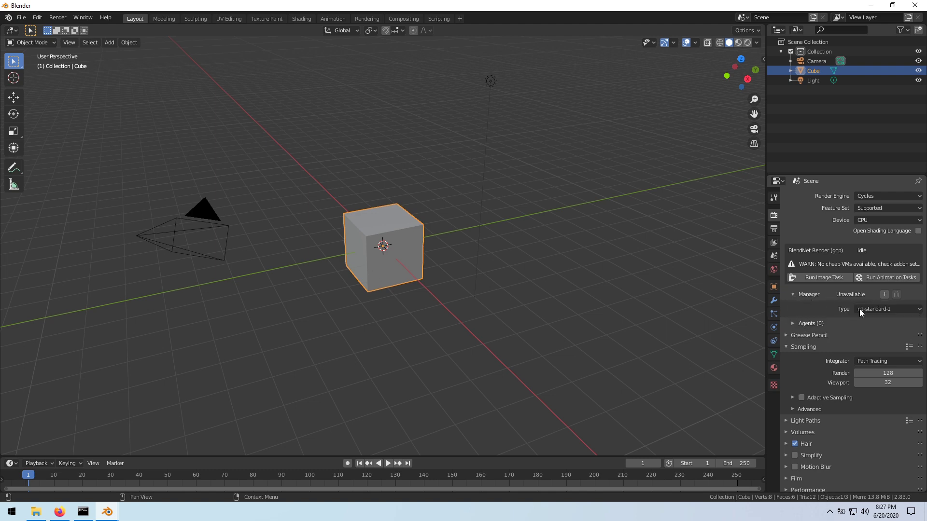
left_click(804, 296)
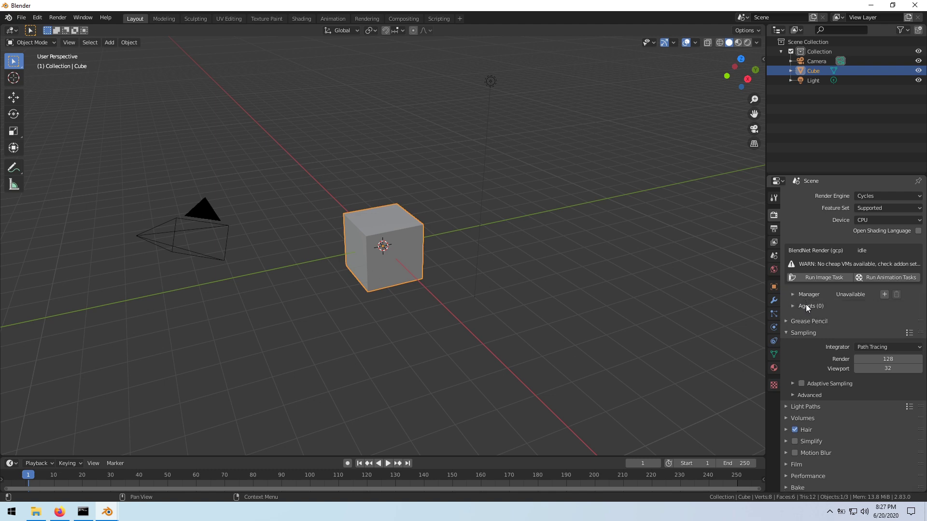
left_click(806, 307)
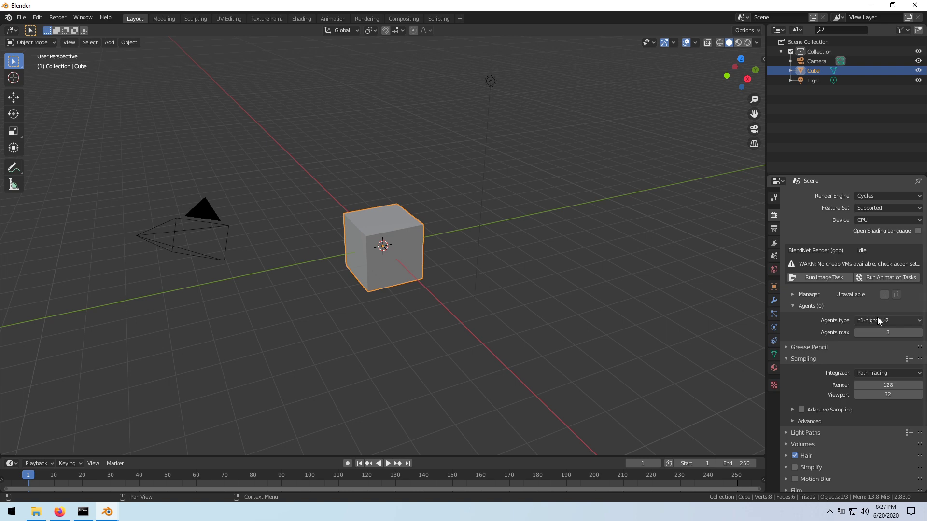
left_click(812, 305)
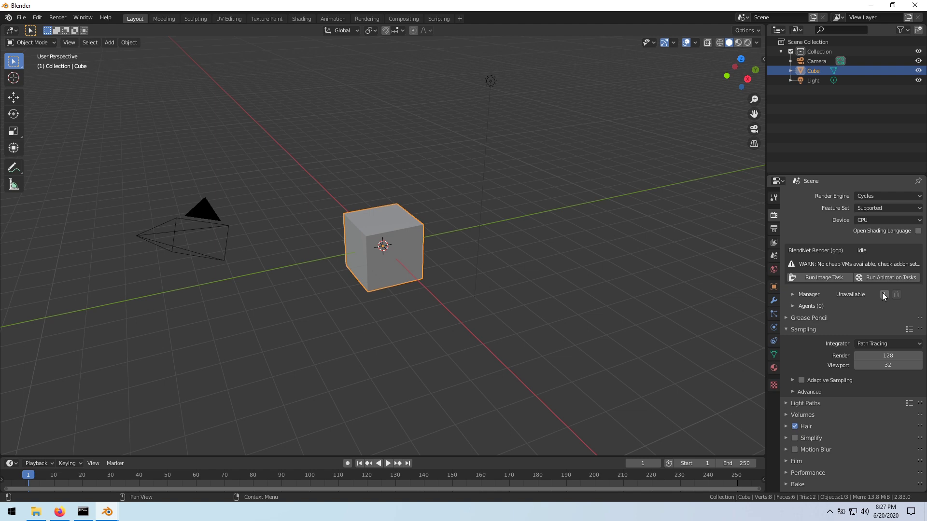
left_click(814, 295)
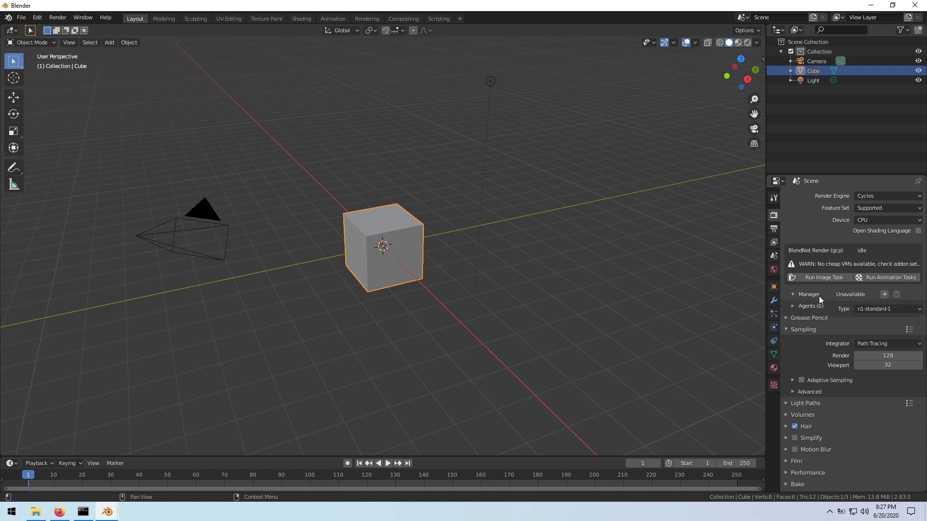
Start the BlendNet manager instance and watch its upload progress in the console window
left_click(883, 295)
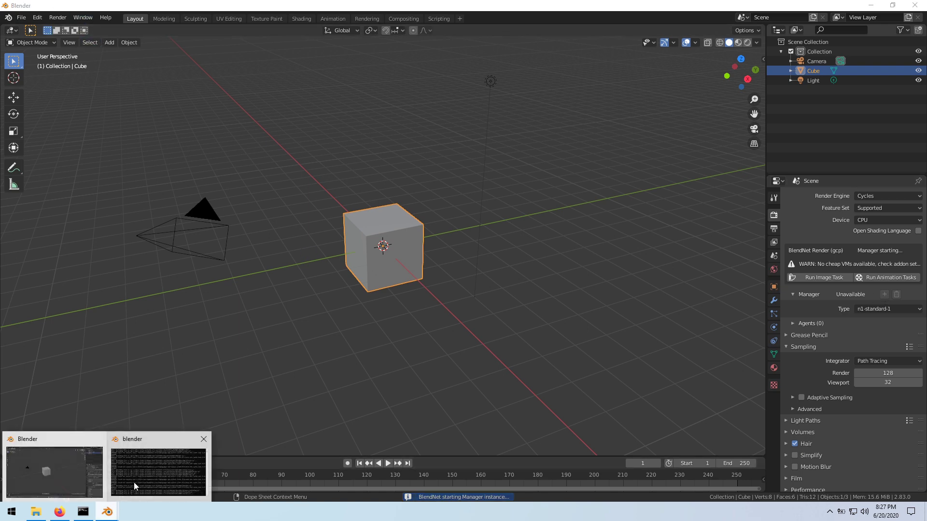
left_click(134, 483)
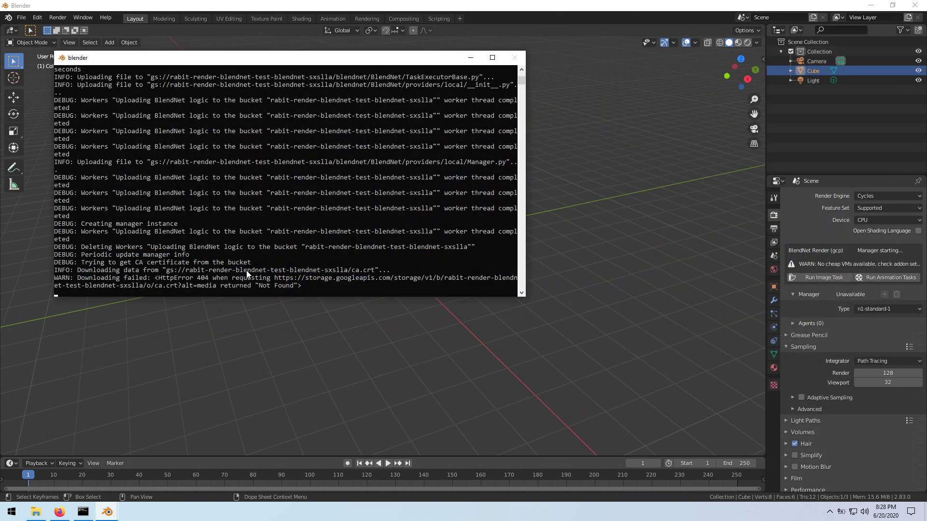
Reload the VM instances list and open blendnet-sxslla-manager's instance details
left_click(60, 512)
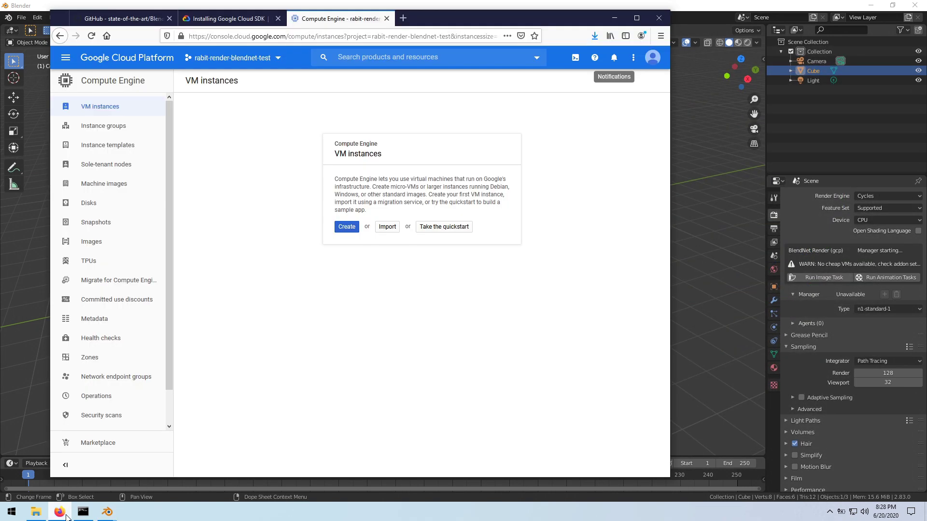
right_click(290, 124)
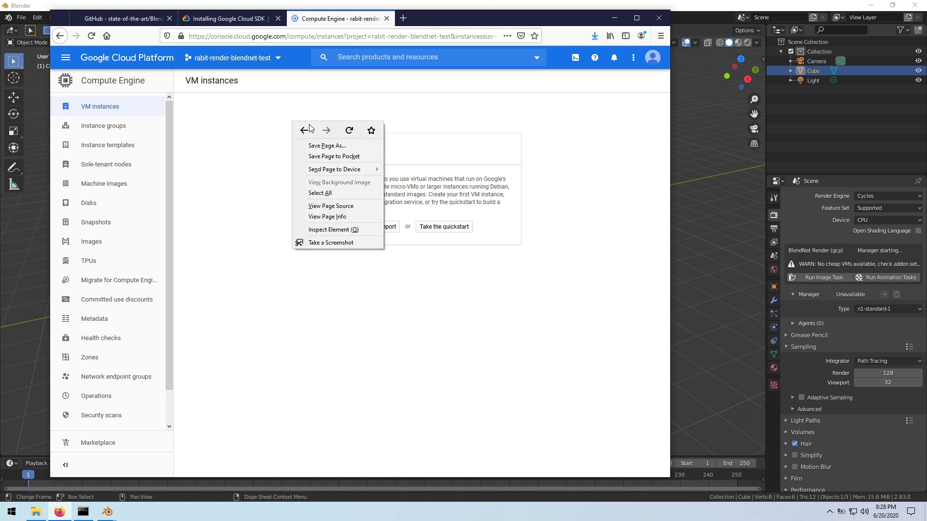
left_click(348, 128)
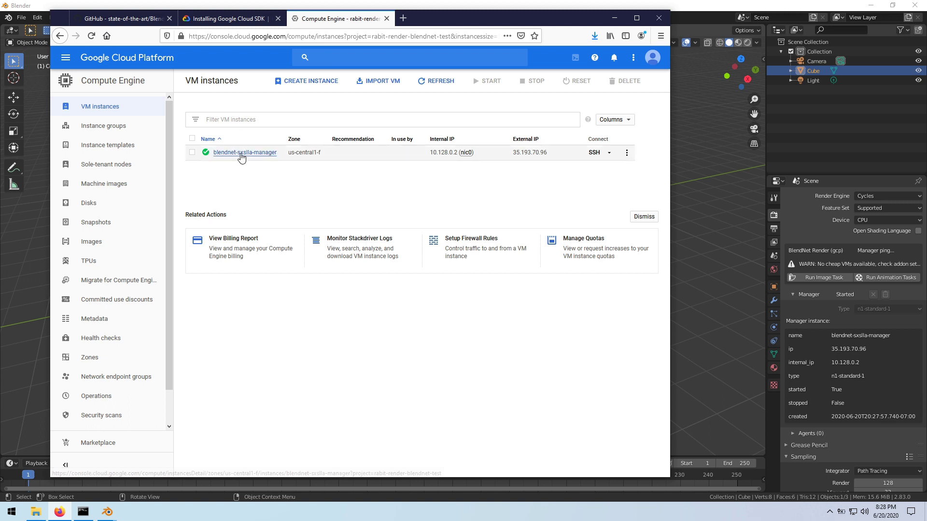
left_click(246, 174)
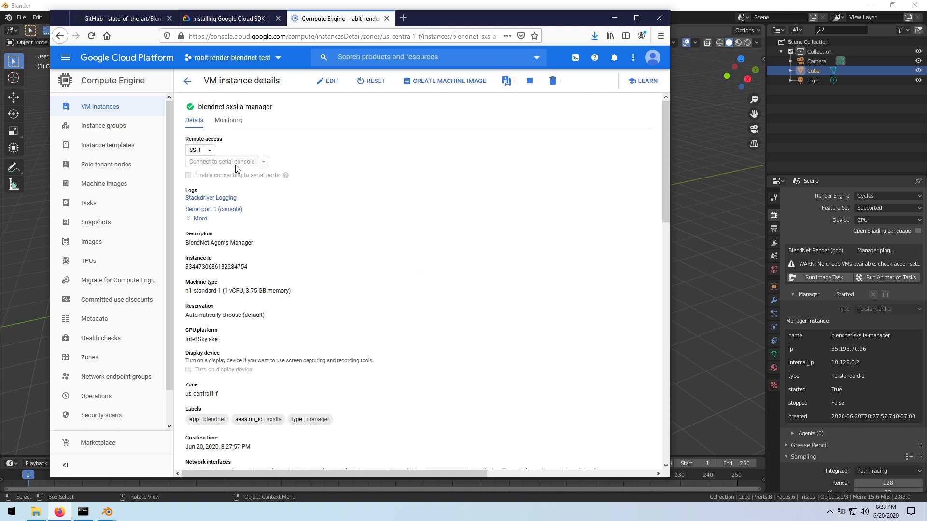
Follow the manager's serial console log, then expand its full startup-script on the details page
left_click(233, 211)
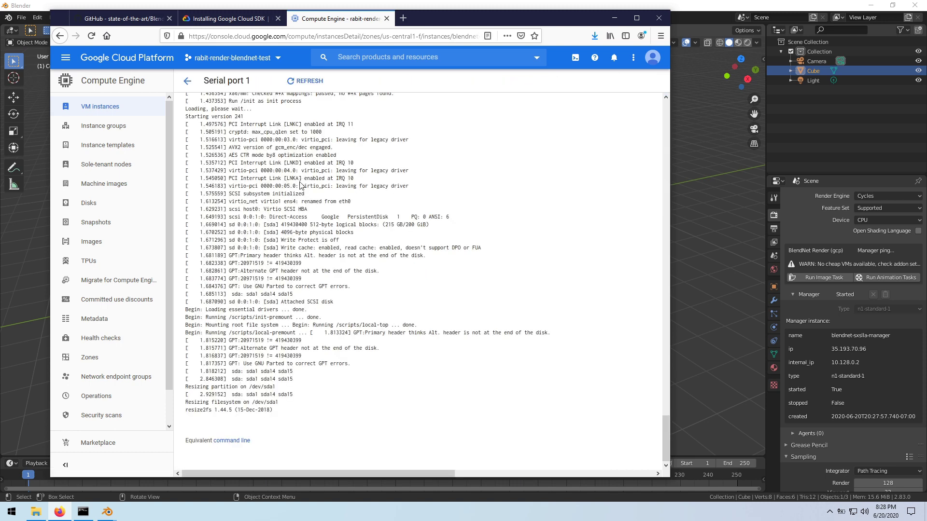
left_click(303, 81)
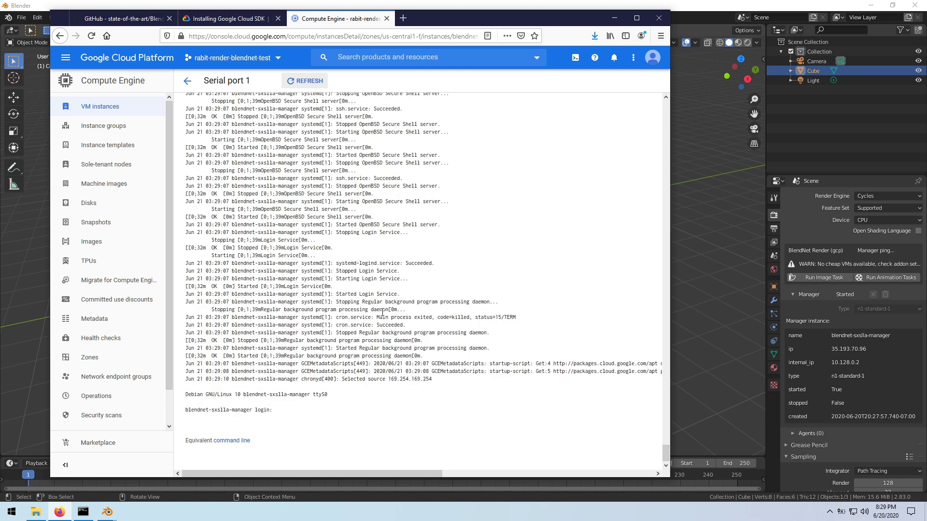
left_click_drag(185, 364, 530, 364)
left_click(537, 364)
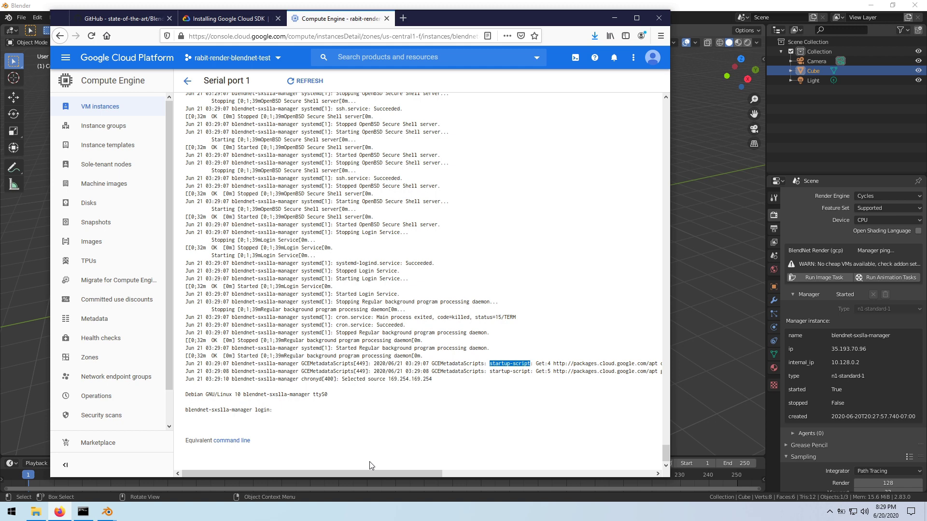
mouse_move(367, 472)
left_mouse_down()
mouse_move(523, 474)
mouse_move(319, 453)
left_mouse_up()
left_click(304, 80)
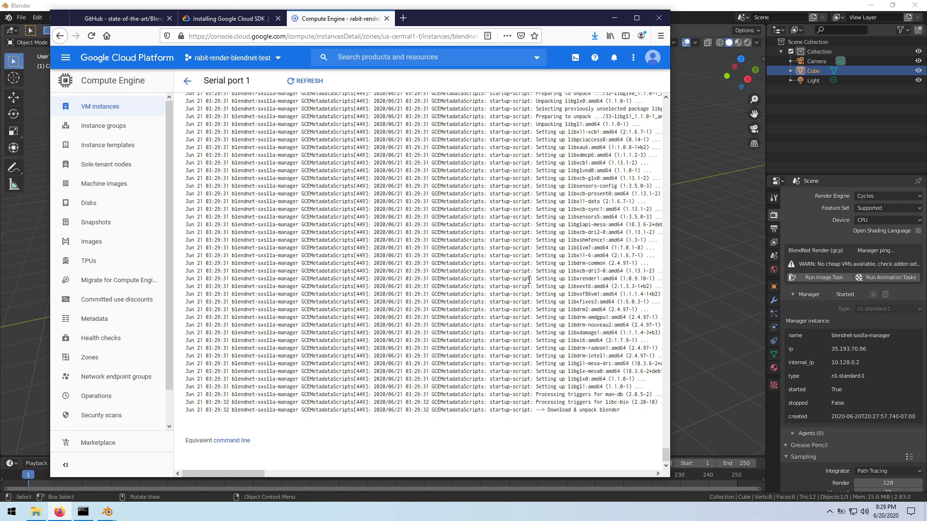
key("alt+Left")
scroll(310, 249, "down", 5)
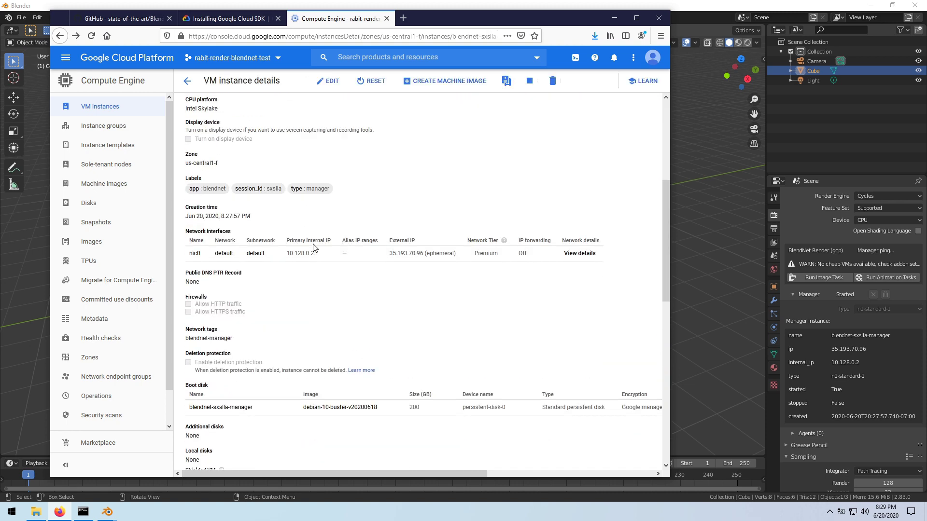
scroll(264, 215, "down", 2)
scroll(271, 240, "down", 2)
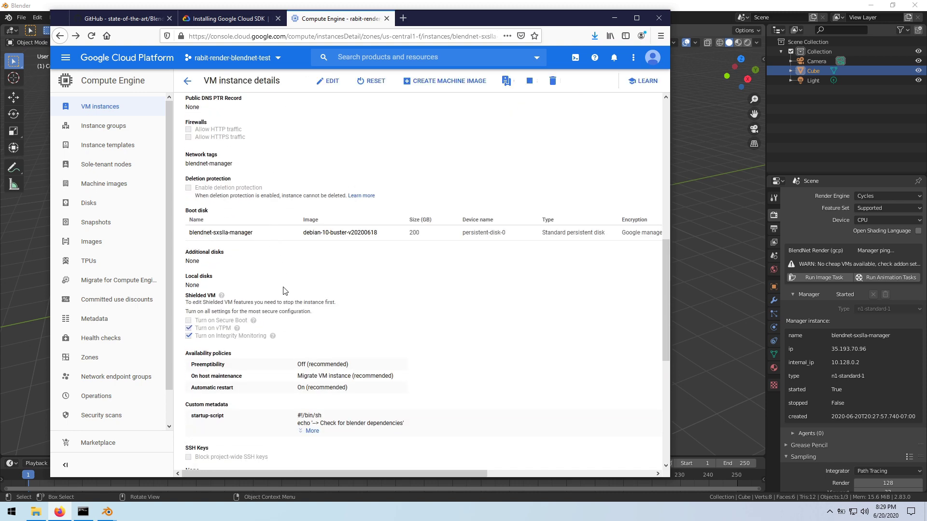
scroll(286, 290, "down", 2)
scroll(307, 284, "down", 1)
left_click(310, 268)
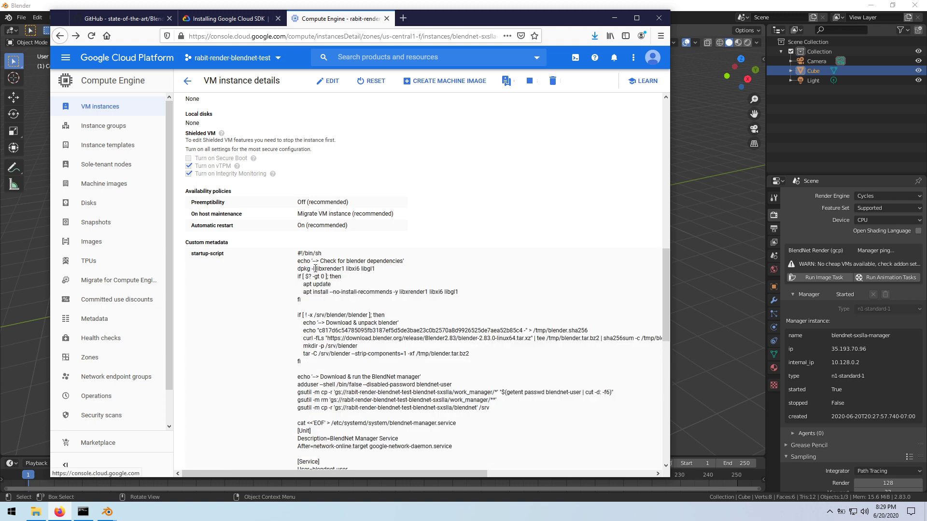
scroll(357, 263, "down", 2)
mouse_move(94, 280)
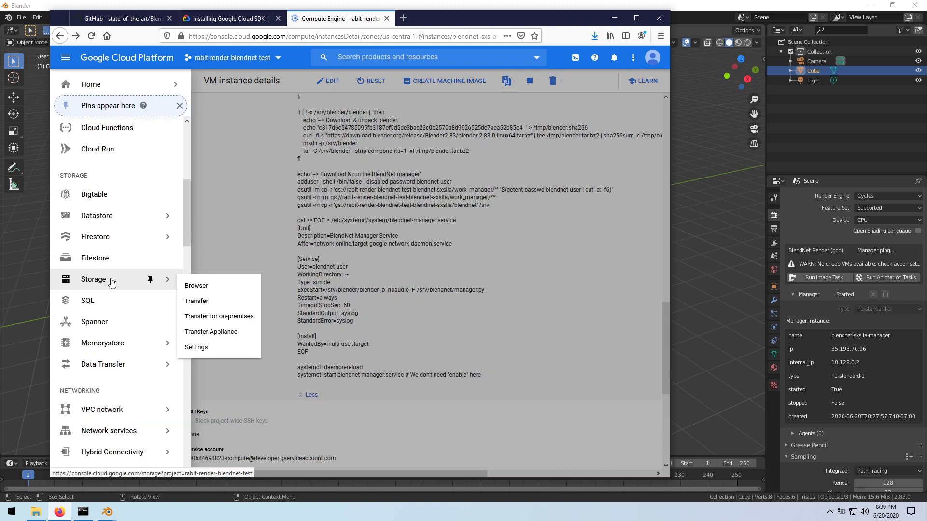
Open the BlendNet bucket's blendnet/ folder in Storage Browser in a new tab
right_click(234, 286)
left_click(277, 290)
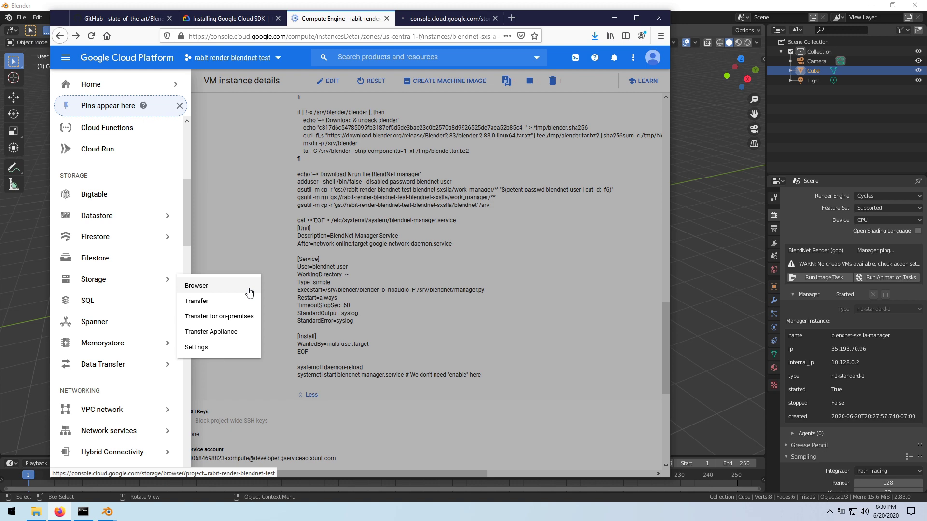
left_click(216, 152)
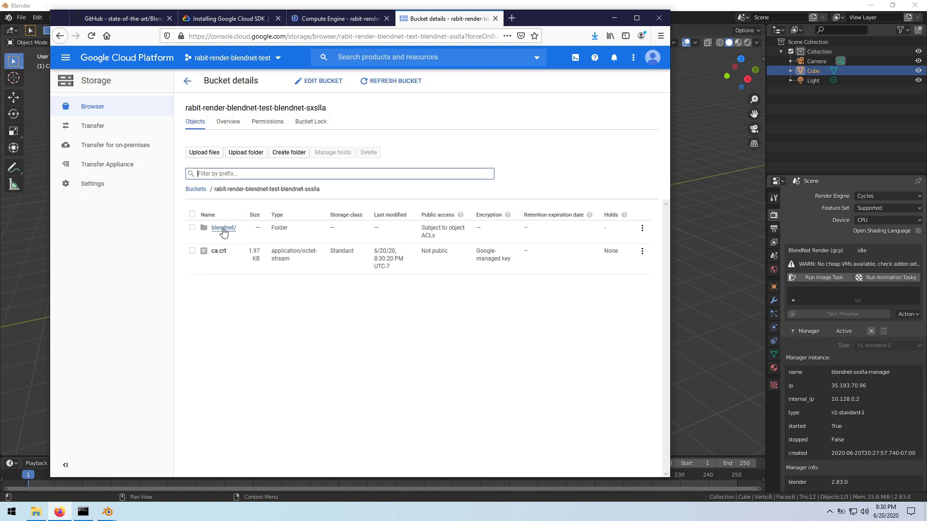
left_click(223, 229)
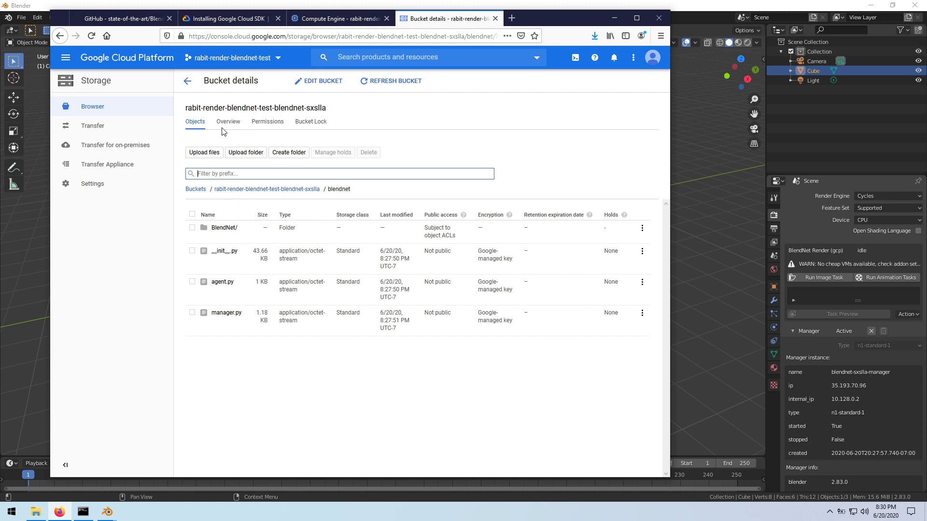
Go back to the manager VM tab and open its Serial port 1 (console) log
left_click(187, 81)
key("ctrl+Page_Up")
scroll(285, 190, "up", 5)
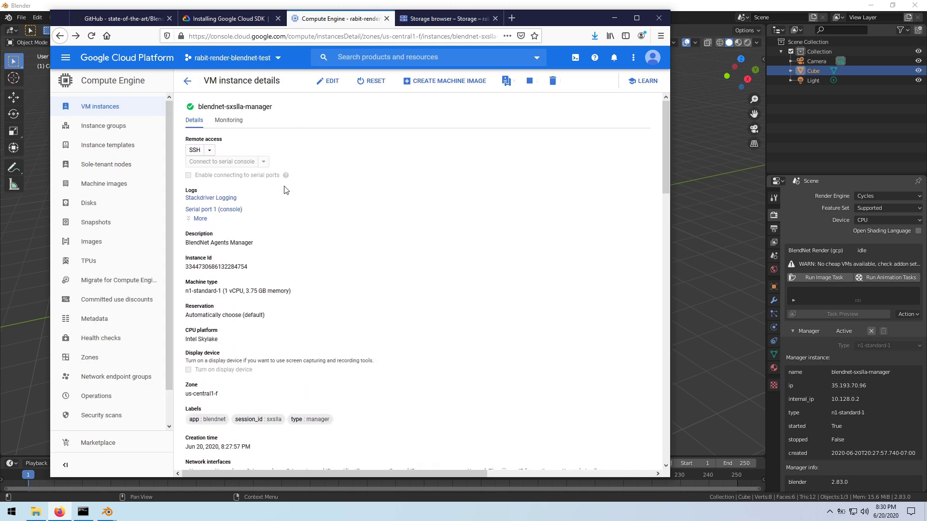
left_click(216, 212)
scroll(384, 242, "up", 2)
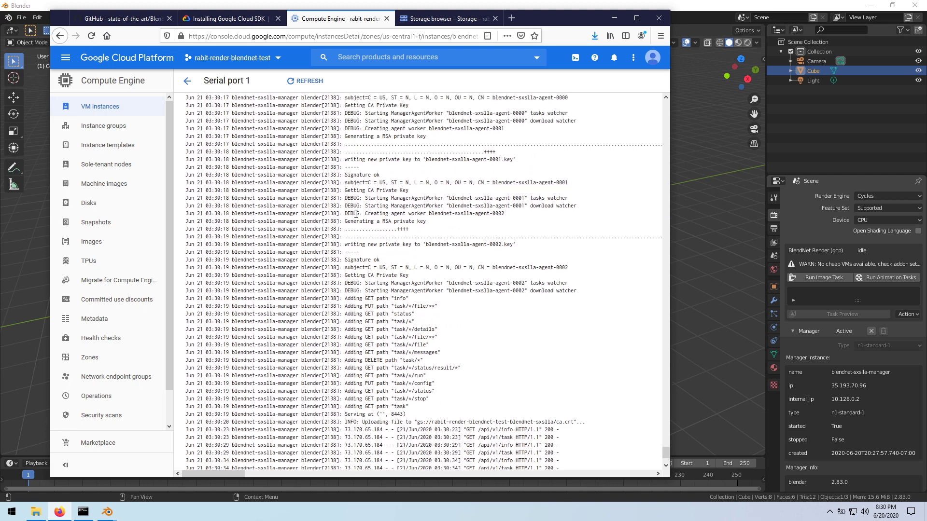
scroll(391, 246, "up", 3)
scroll(397, 250, "up", 3)
scroll(366, 224, "up", 3)
scroll(366, 225, "up", 3)
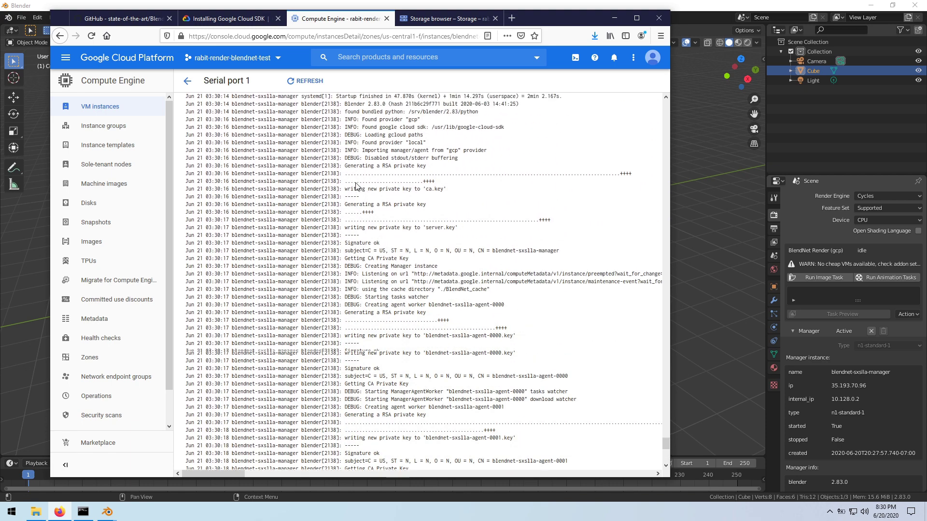
scroll(371, 246, "up", 3)
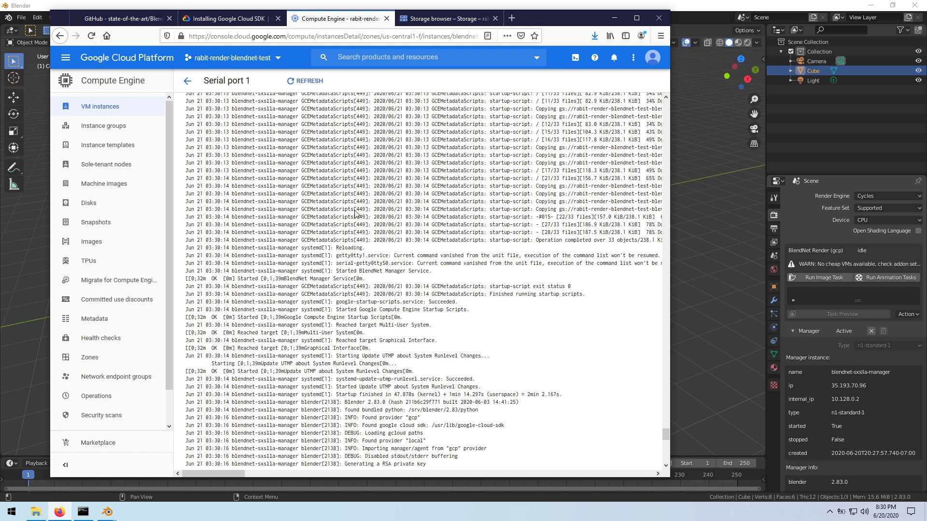
scroll(355, 214, "down", 5)
scroll(369, 253, "down", 5)
scroll(383, 304, "down", 5)
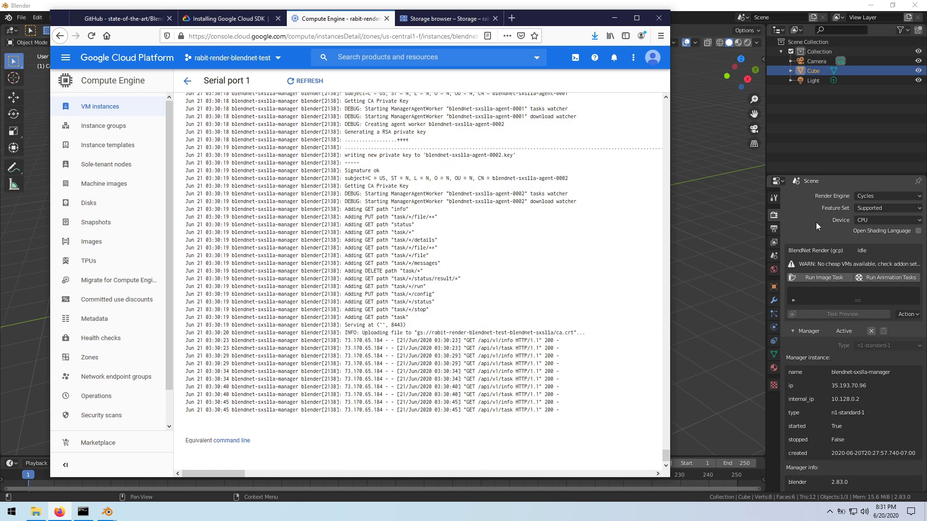
Bring Blender forward and check the BlendNet Action task list, still empty
left_click(859, 250)
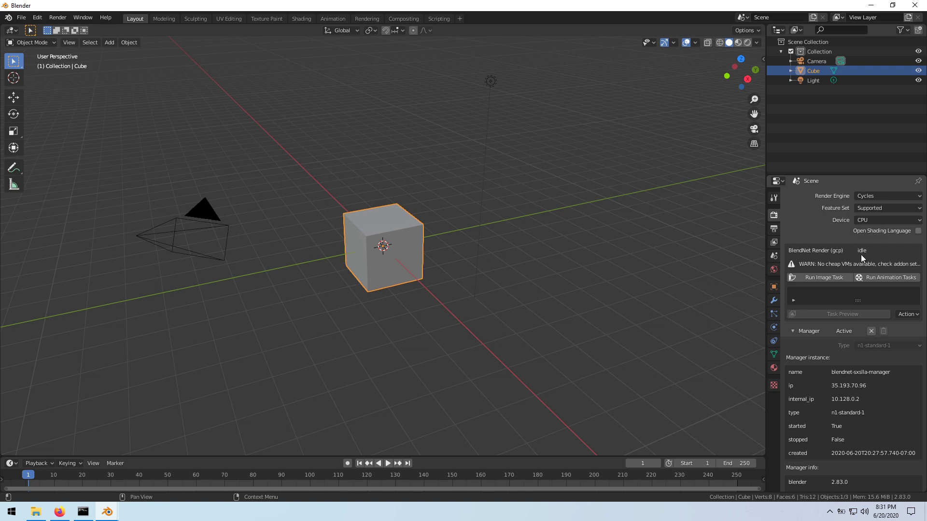
left_click(913, 316)
scroll(823, 287, "down", 1)
scroll(824, 297, "down", 4)
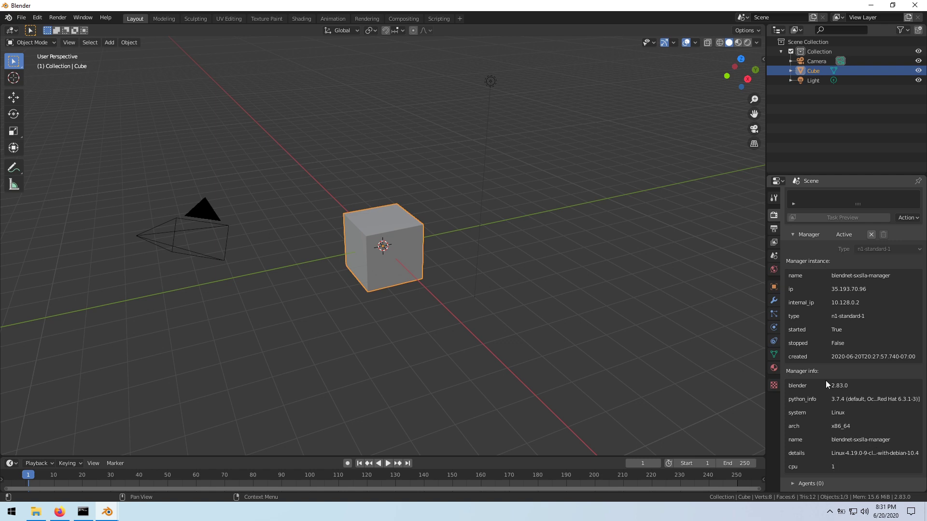
scroll(825, 380, "down", 4)
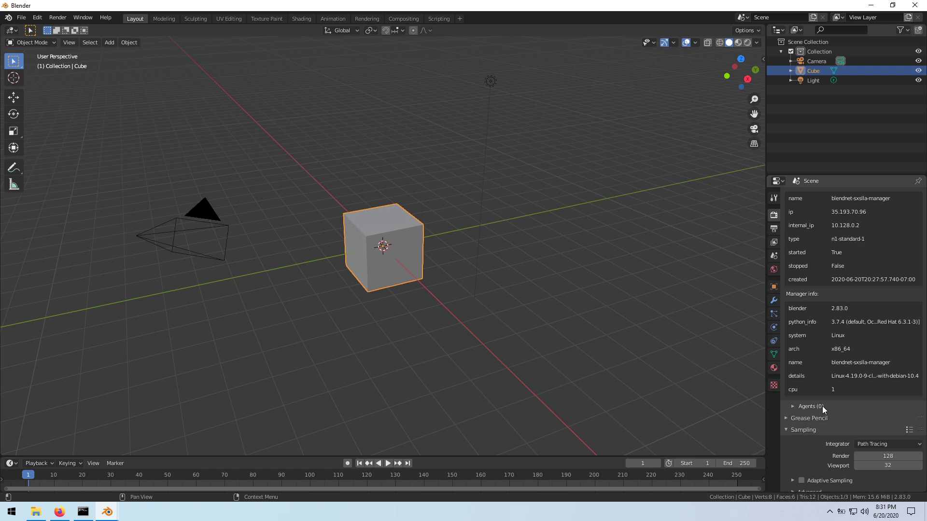
Collapse Manager info and try Run Image Task, getting the 'not saved project' error
left_click(823, 238)
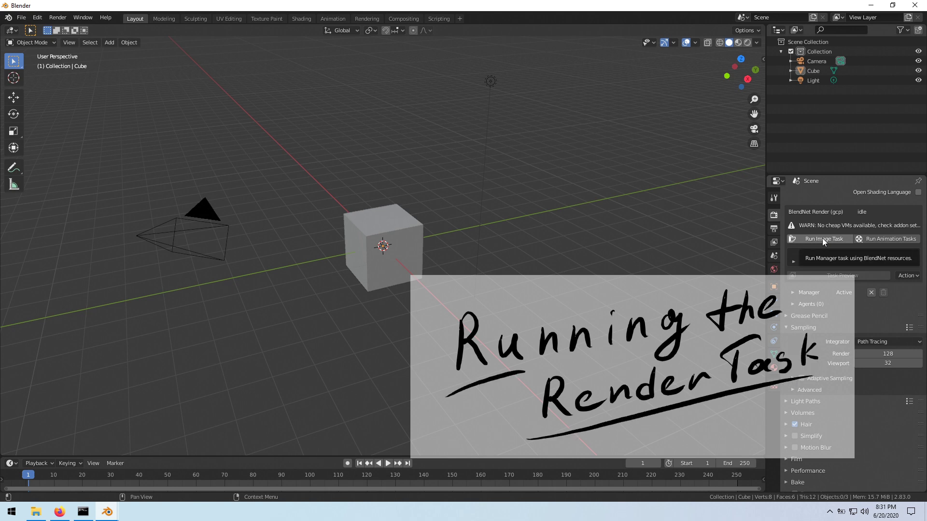
left_click(822, 238)
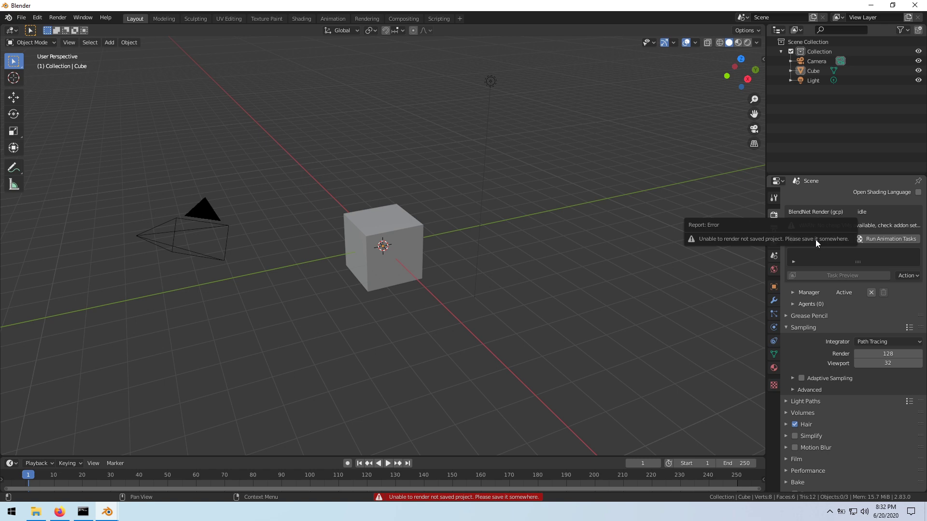
left_click(20, 18)
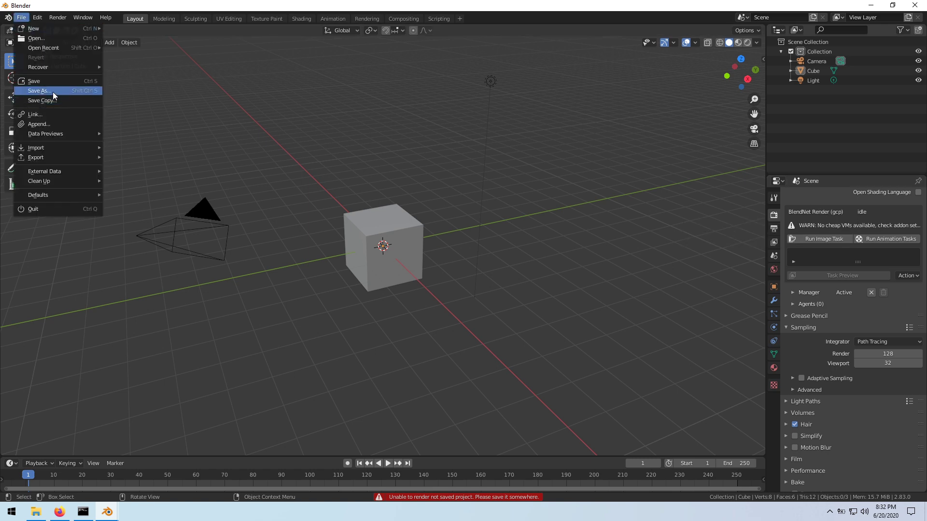
left_click(53, 92)
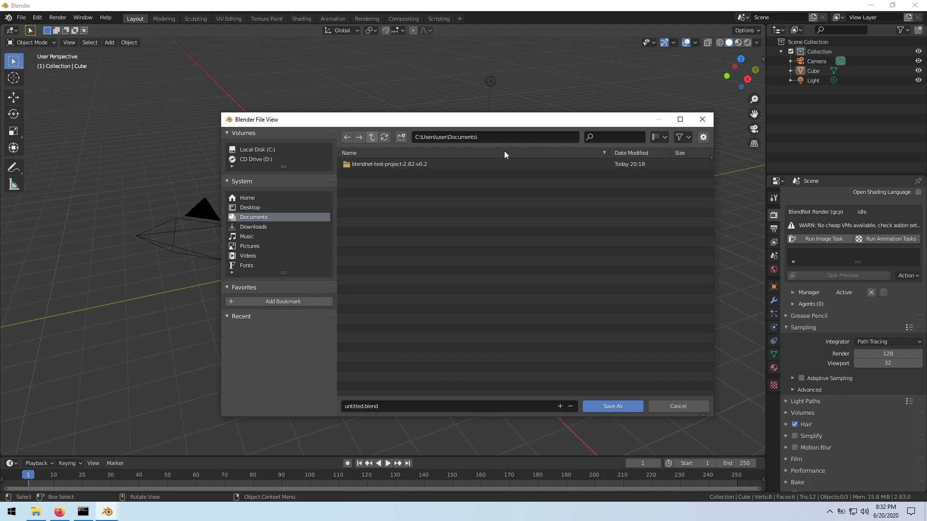
left_click(354, 406)
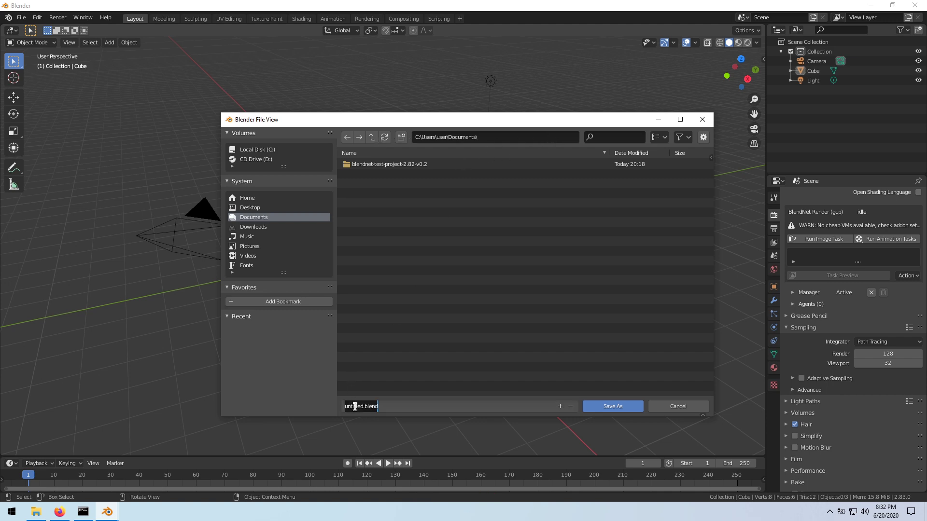
key("BackSpace")
key("BackSpace")
key("BackSpace")
type("simple")
type("-test")
key("Return")
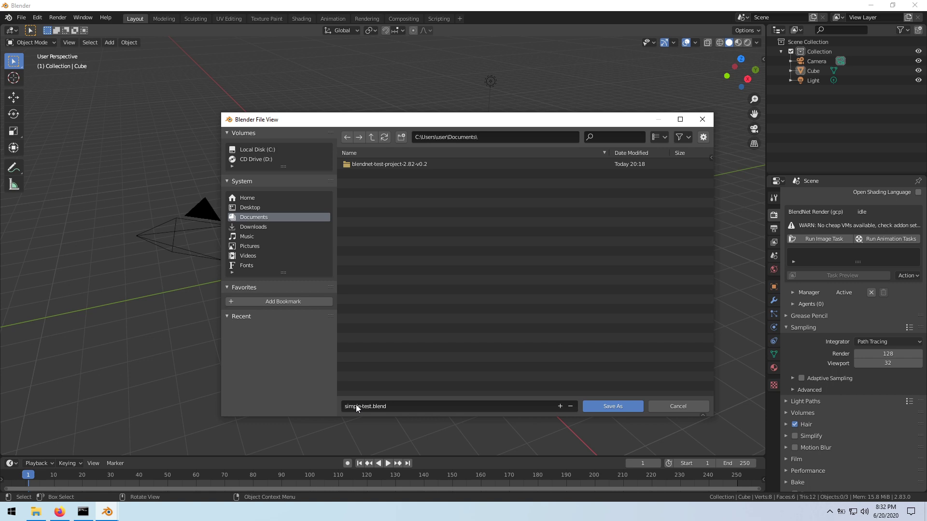
left_click(614, 408)
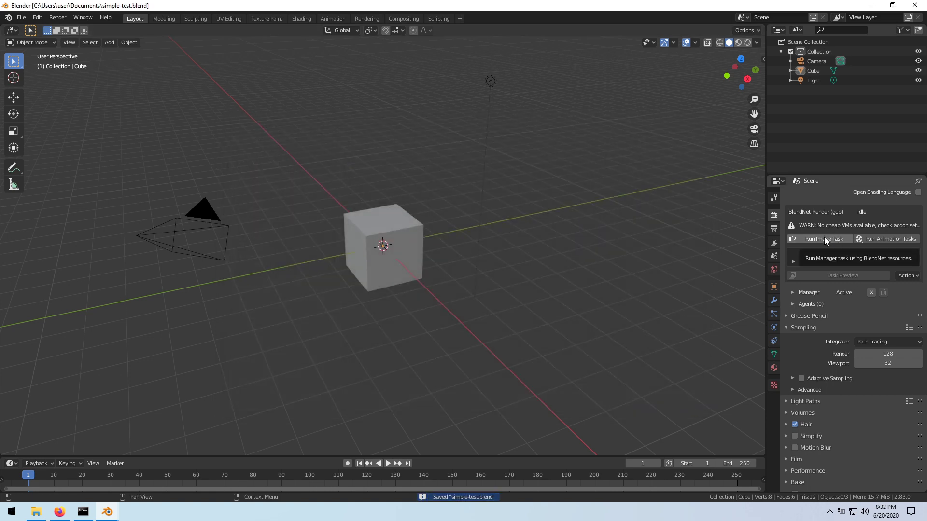
left_click(824, 240)
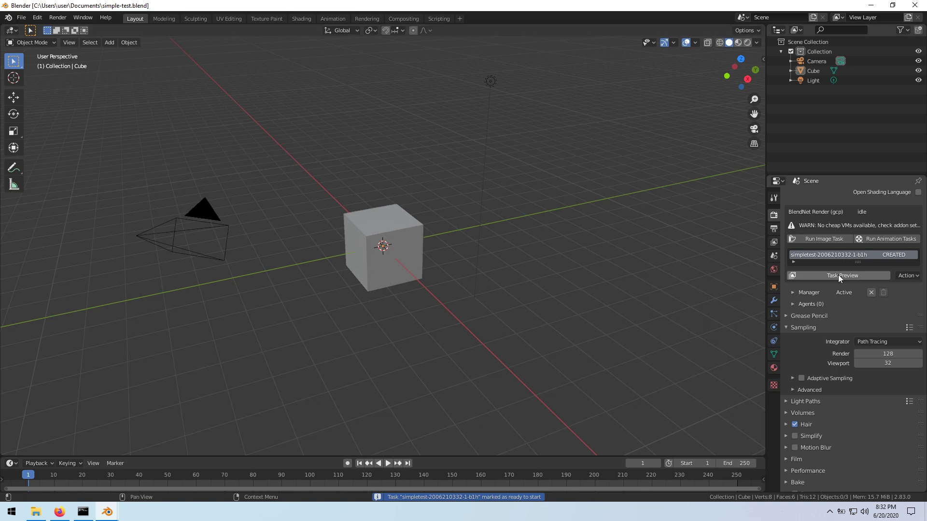
Reopen the manager VM's Serial port 1 log and highlight the blend-file PUT upload line
left_click(59, 512)
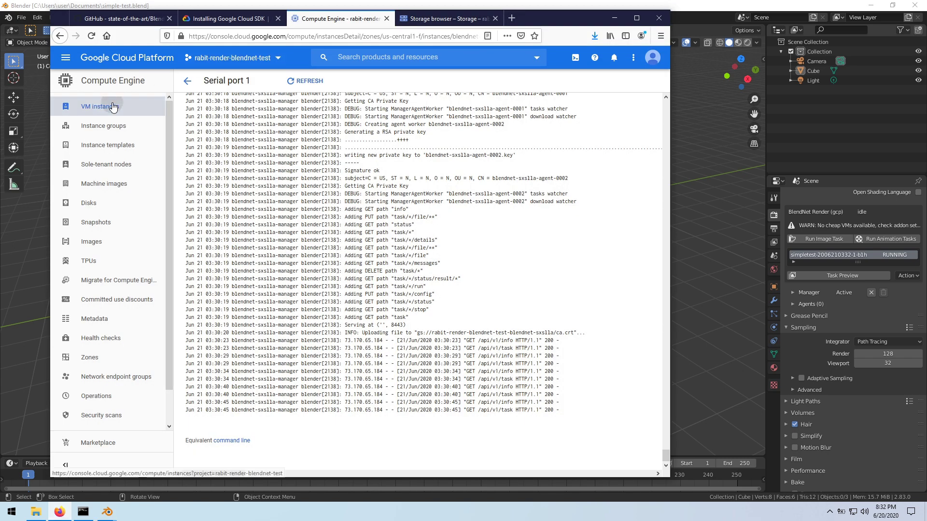
left_click(110, 107)
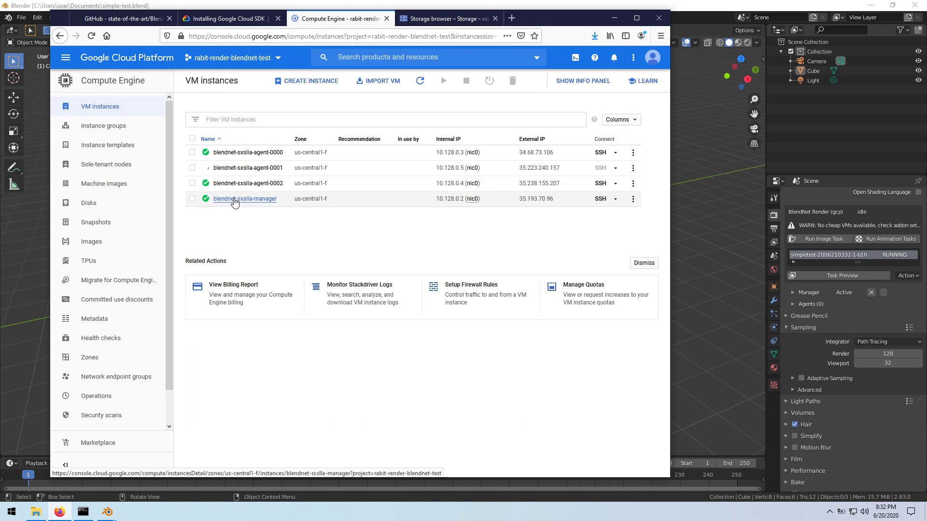
left_click(234, 200)
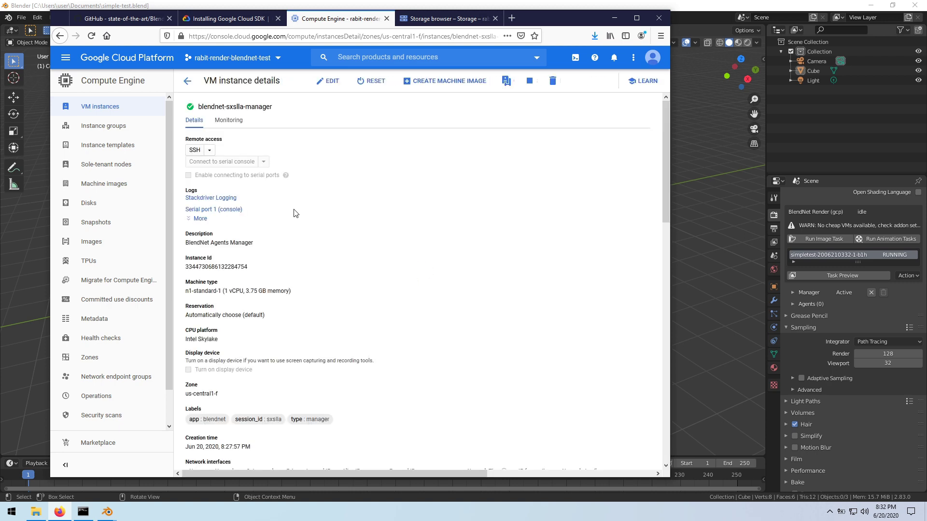
left_click(225, 209)
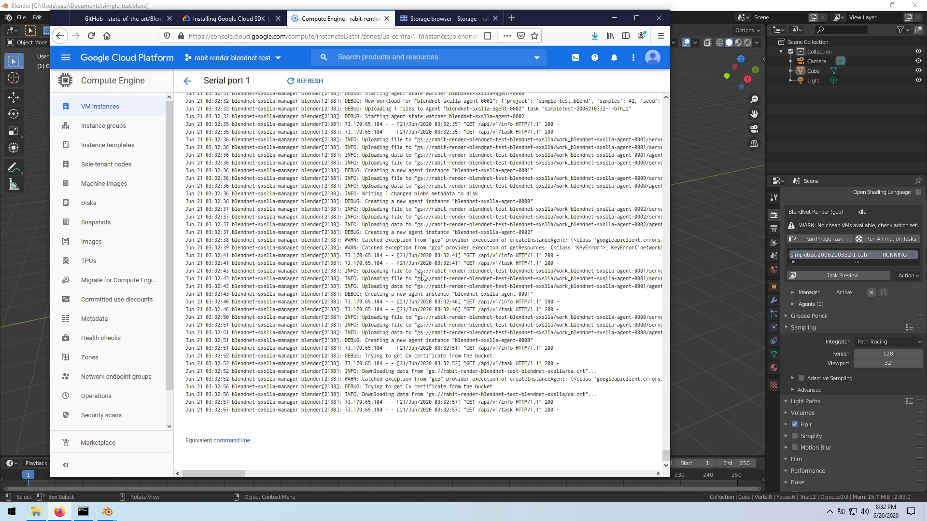
scroll(402, 282, "up", 5)
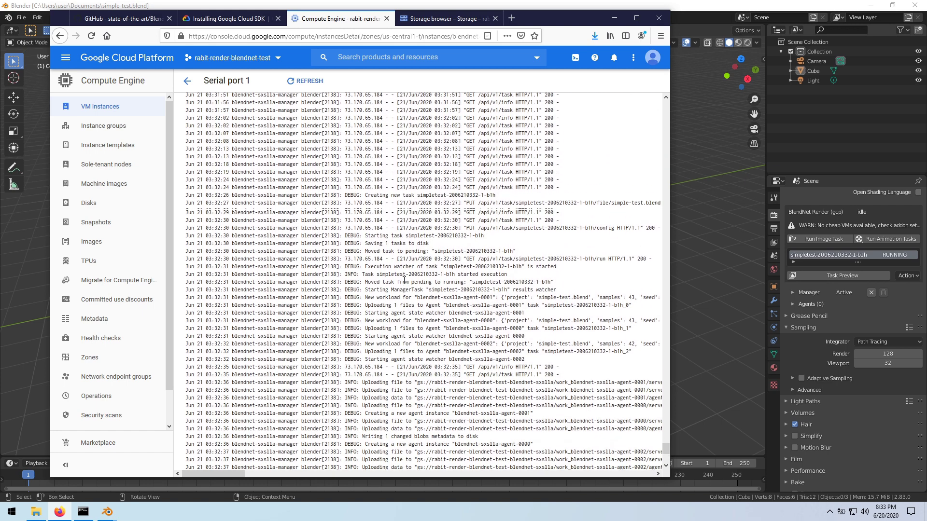
scroll(395, 307, "up", 3)
scroll(399, 297, "up", 3)
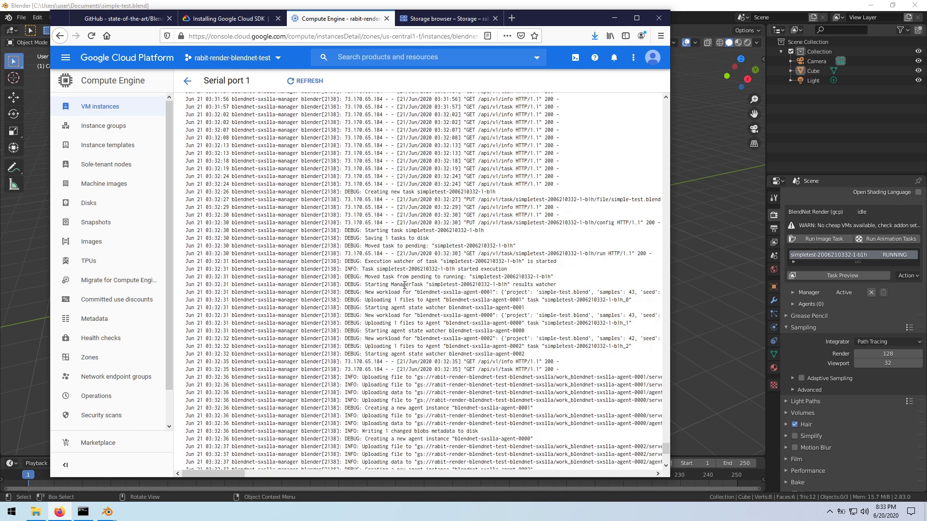
scroll(402, 286, "up", 2)
scroll(391, 297, "down", 3)
scroll(376, 311, "down", 3)
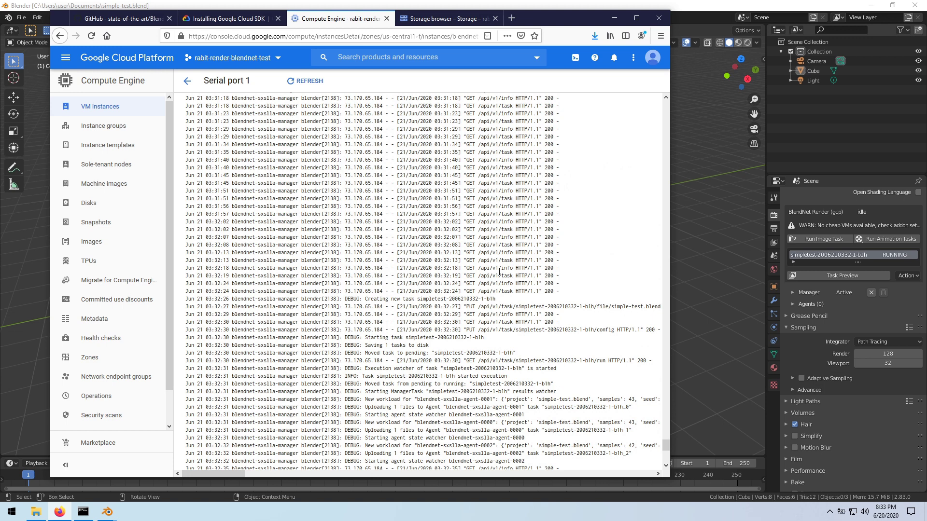
scroll(362, 326, "down", 3)
scroll(347, 346, "right", 3)
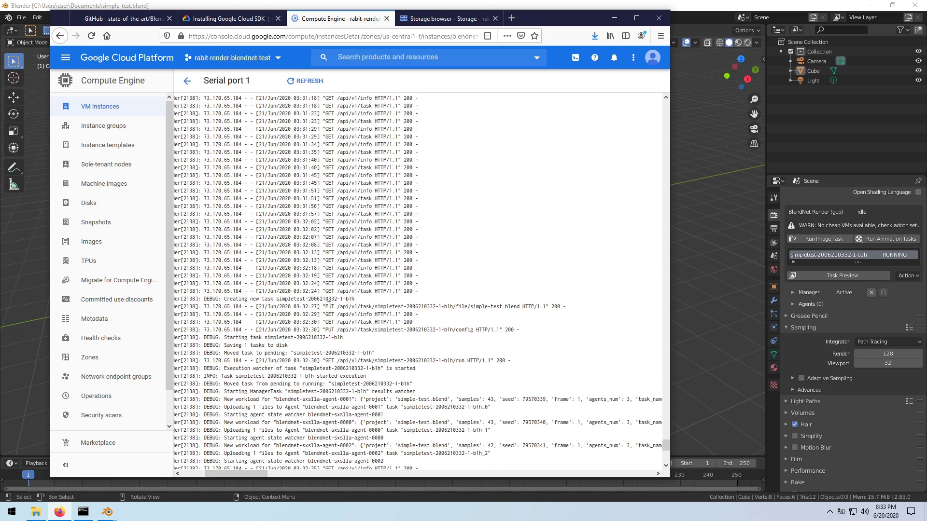
left_click_drag(320, 306, 559, 307)
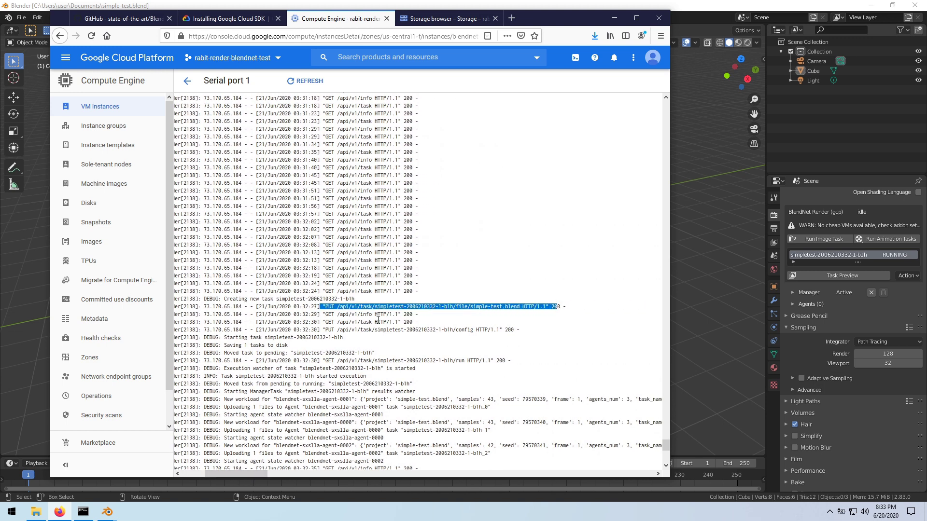
left_click(341, 322)
scroll(311, 297, "down", 3)
scroll(284, 276, "down", 3)
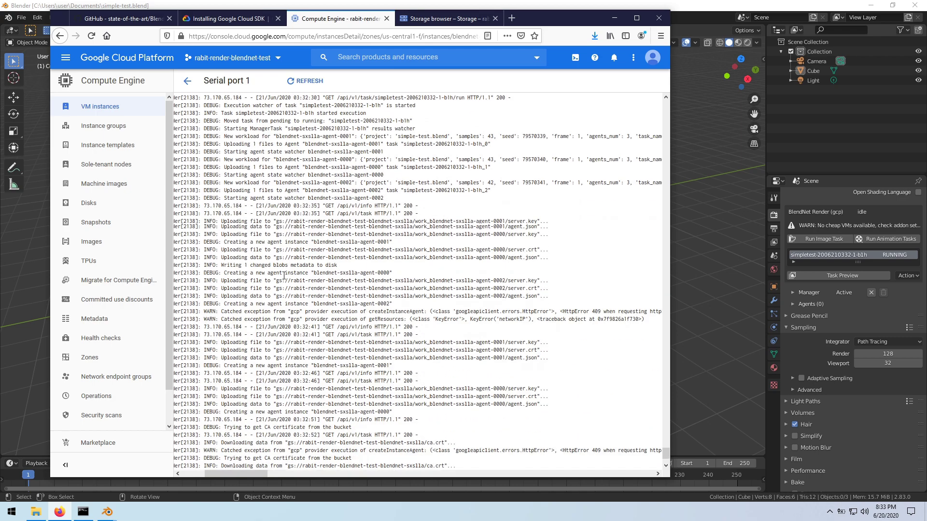
scroll(283, 275, "down", 3)
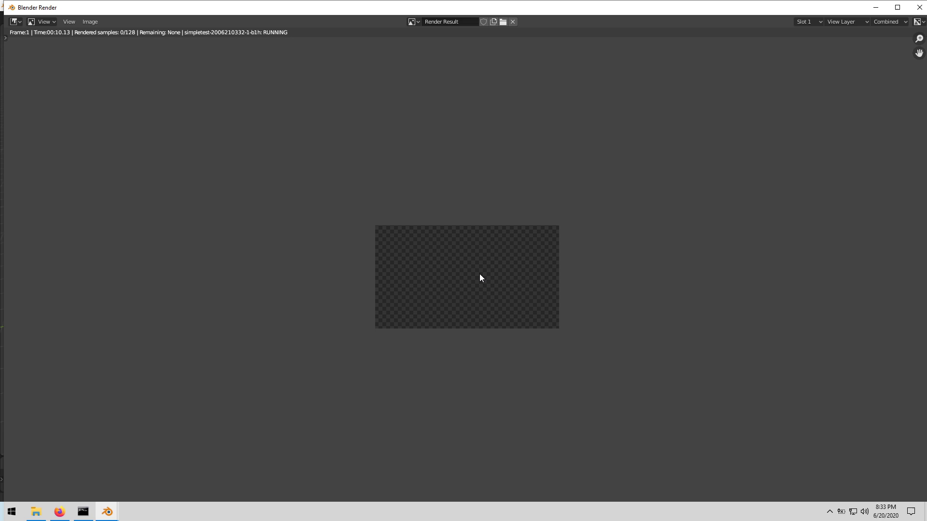
scroll(479, 278, "up", 1)
scroll(481, 277, "up", 2)
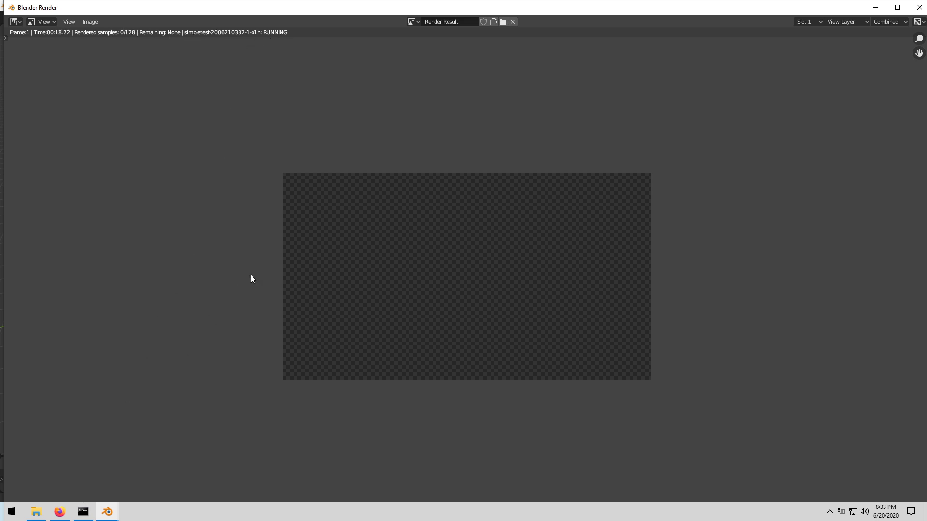
Move the Blender Render window aside and expand Agents (3), showing n1-highcpu-2 agents
double_click(813, 7)
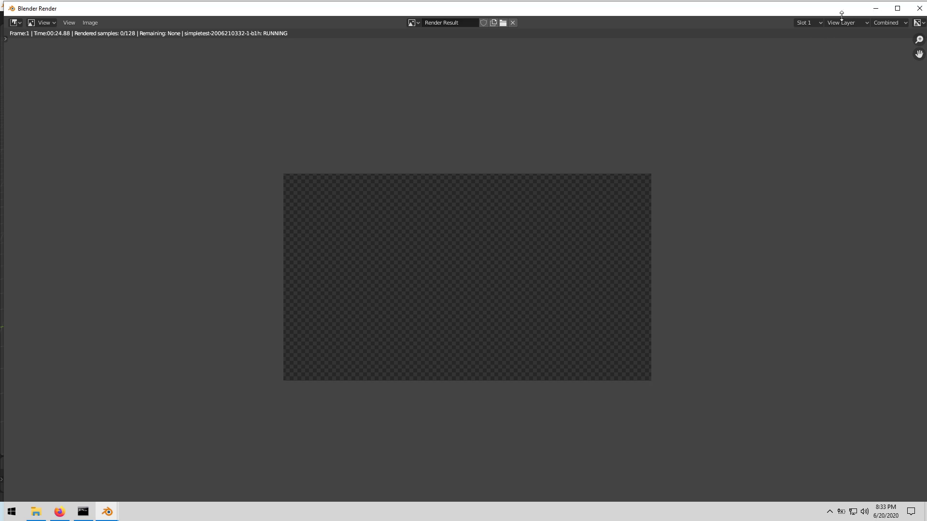
left_click_drag(814, 11, 729, 68)
left_click_drag(649, 69, 503, 63)
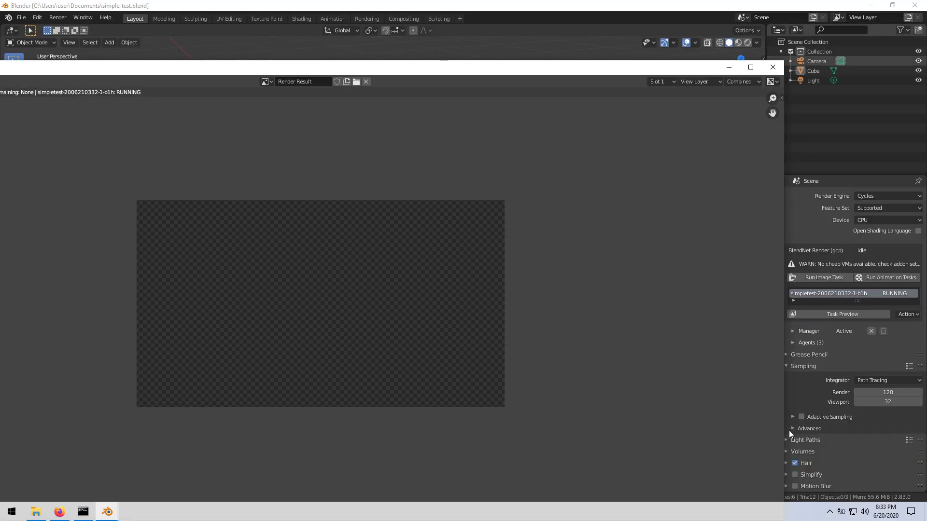
left_click_drag(629, 69, 508, 55)
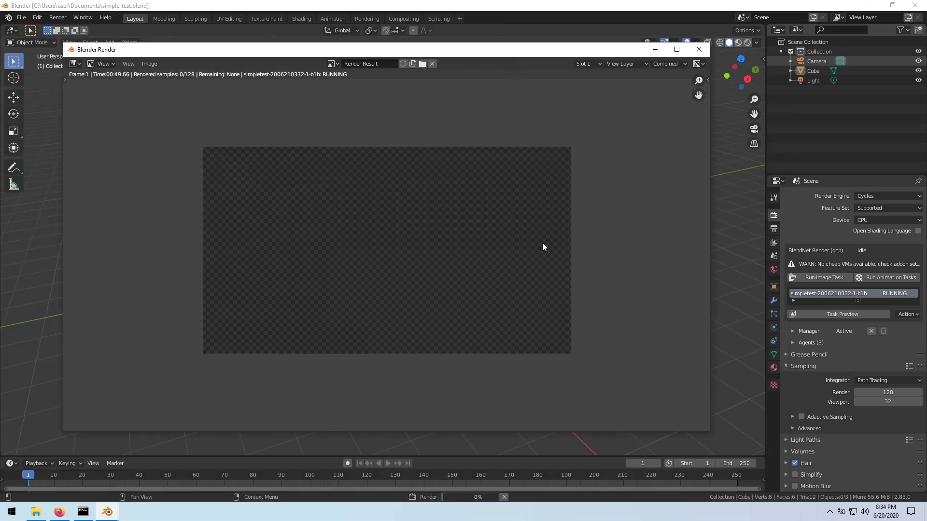
left_click(804, 340)
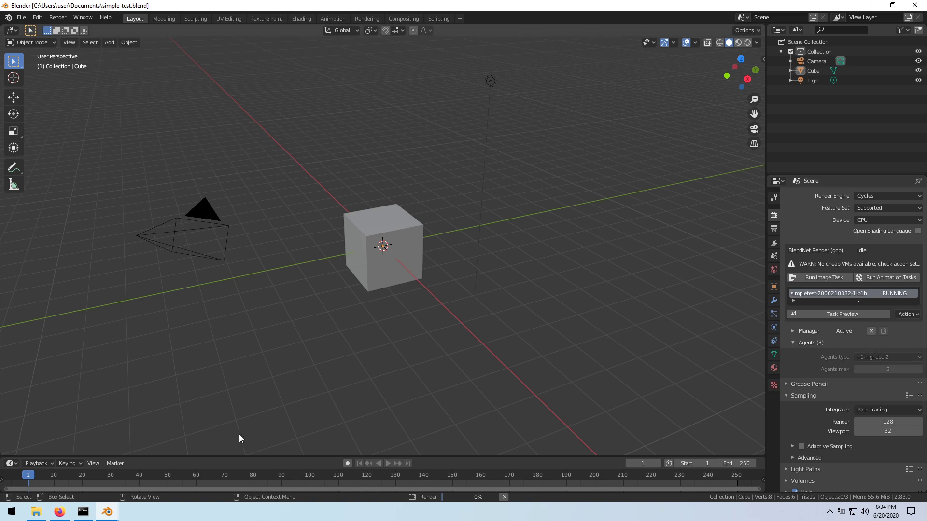
Open VM instances in a new tab and view blendnet-sxslla-agent-0000's Serial port 1 log
key("alt+Tab")
right_click(101, 102)
left_click(119, 110)
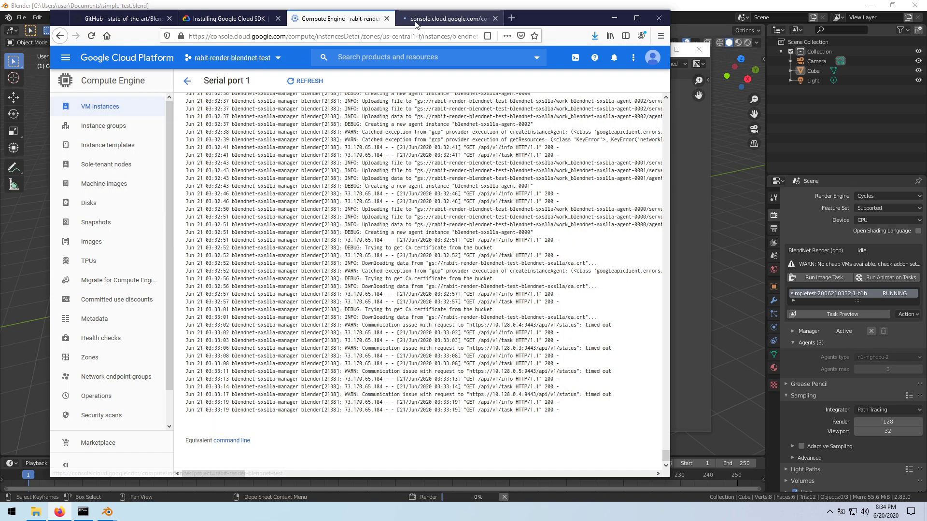
key("ctrl+Tab")
left_click(247, 155)
left_click(213, 209)
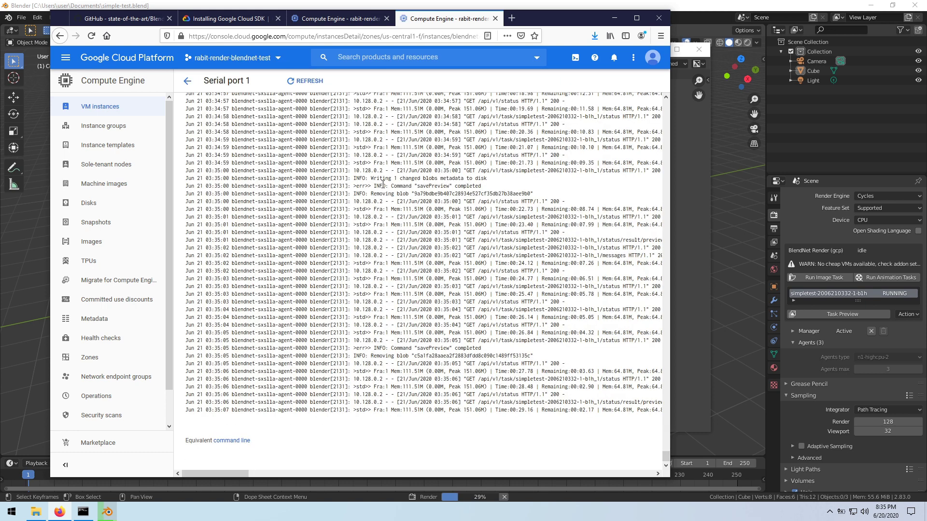
left_click_drag(384, 185, 501, 187)
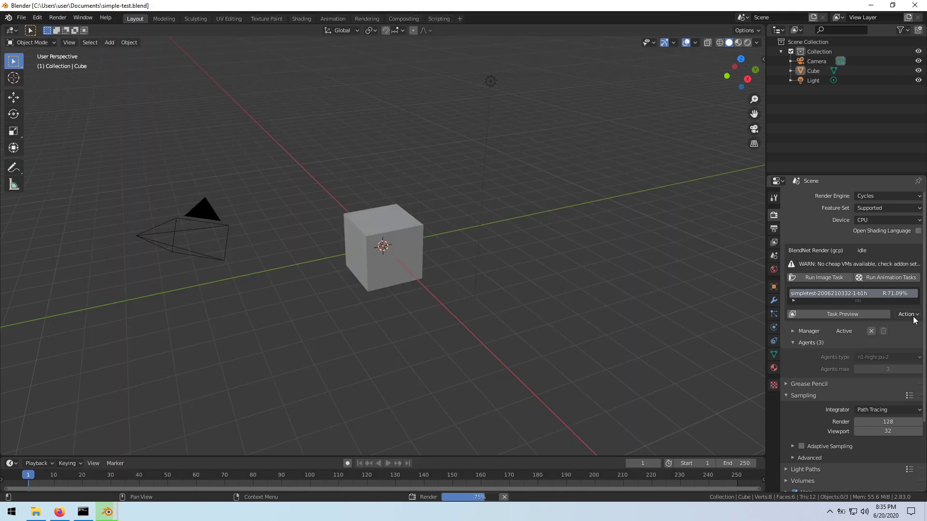
left_click(908, 314)
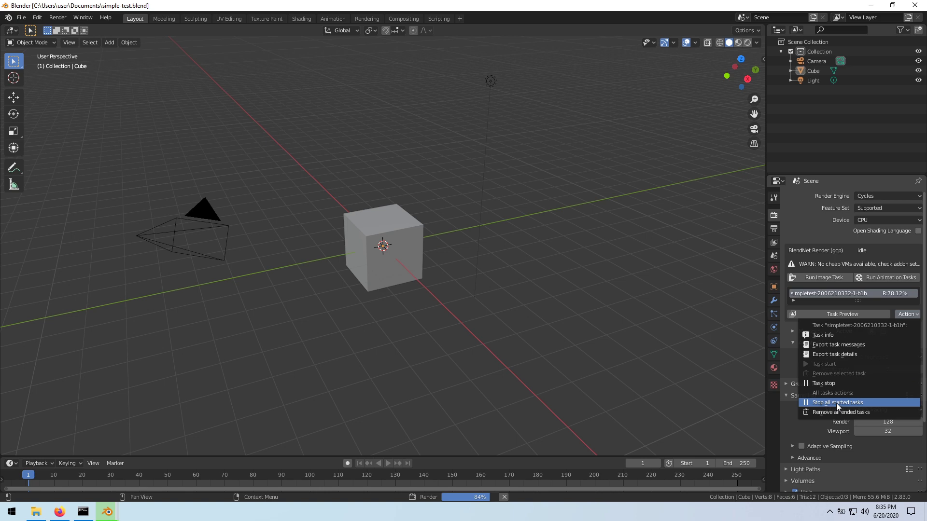
left_click(773, 228)
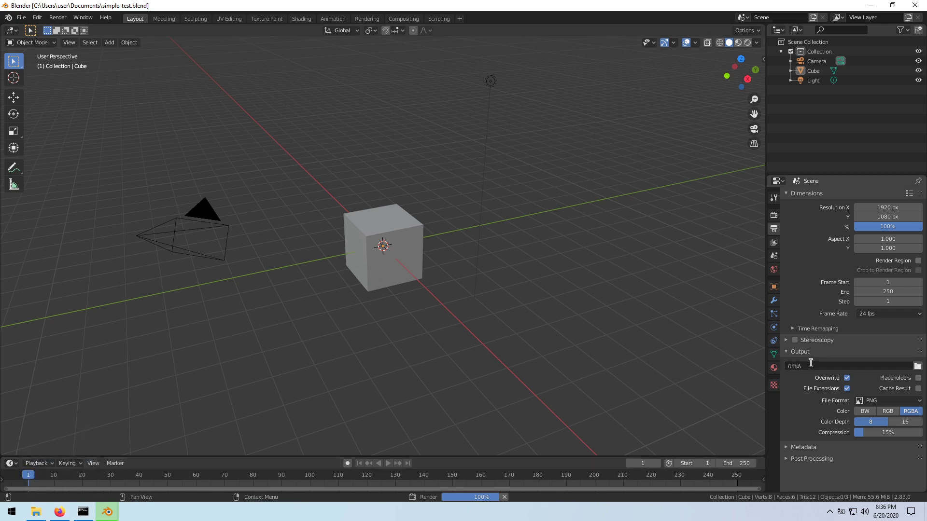
mouse_move(107, 511)
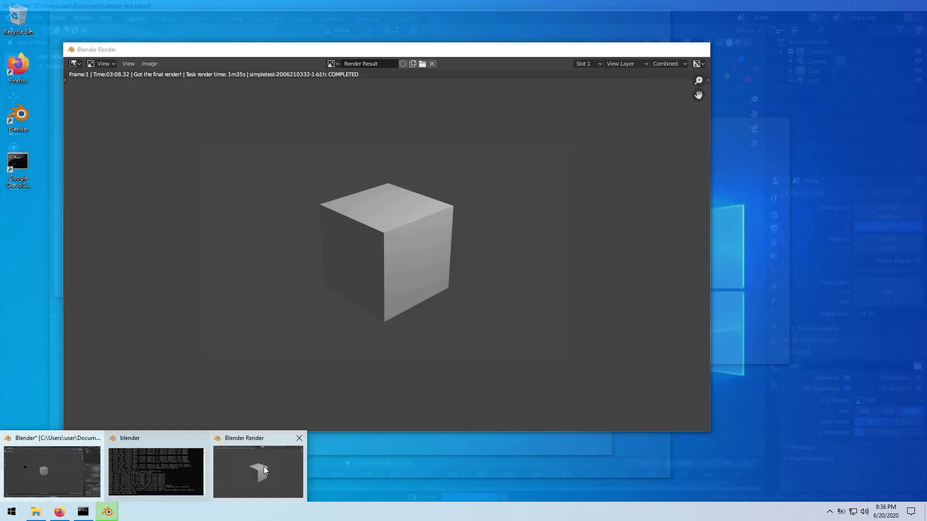
left_click(264, 466)
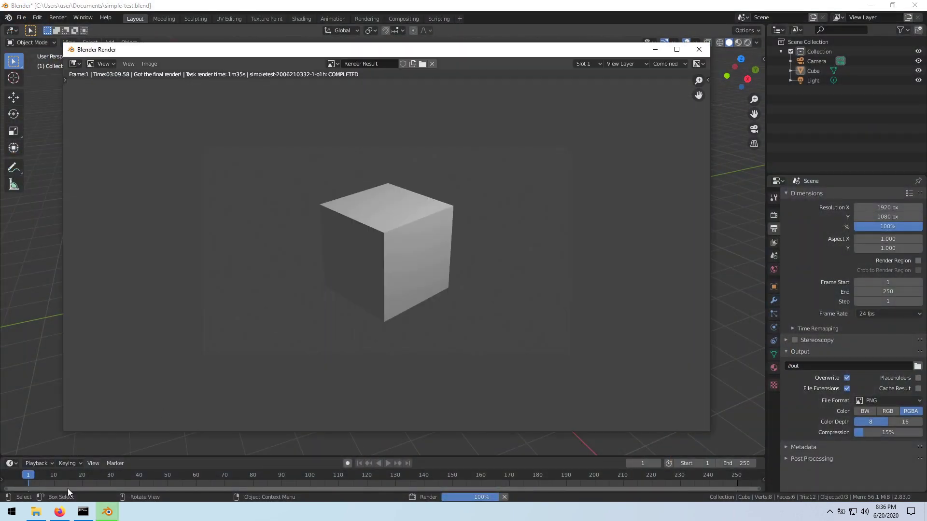
left_click(150, 64)
left_click(171, 131)
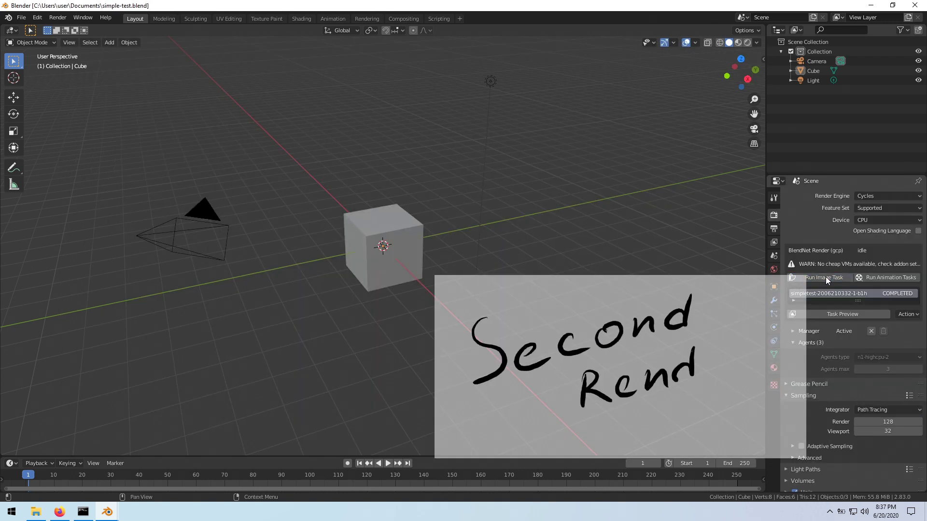
Run a second image task, open Task Preview, and toggle the Blender Render window with F11
left_click(829, 280)
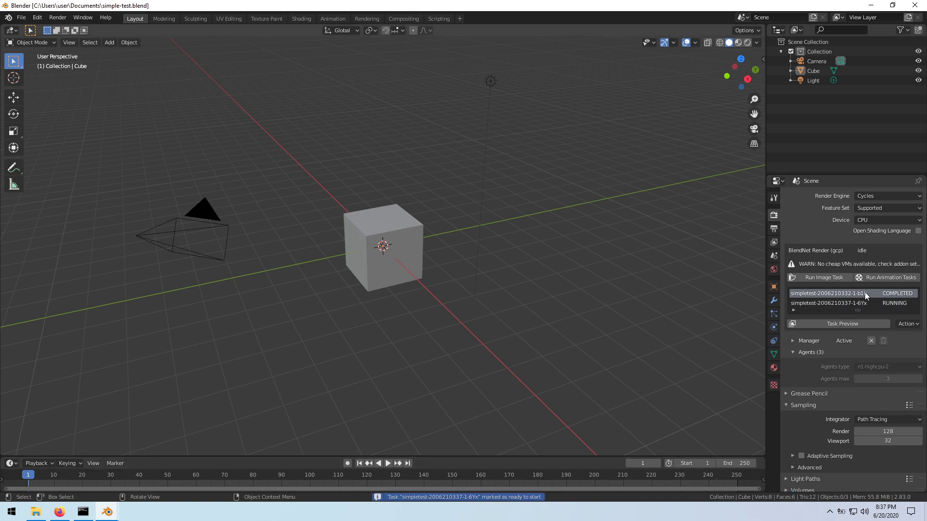
left_click(839, 323)
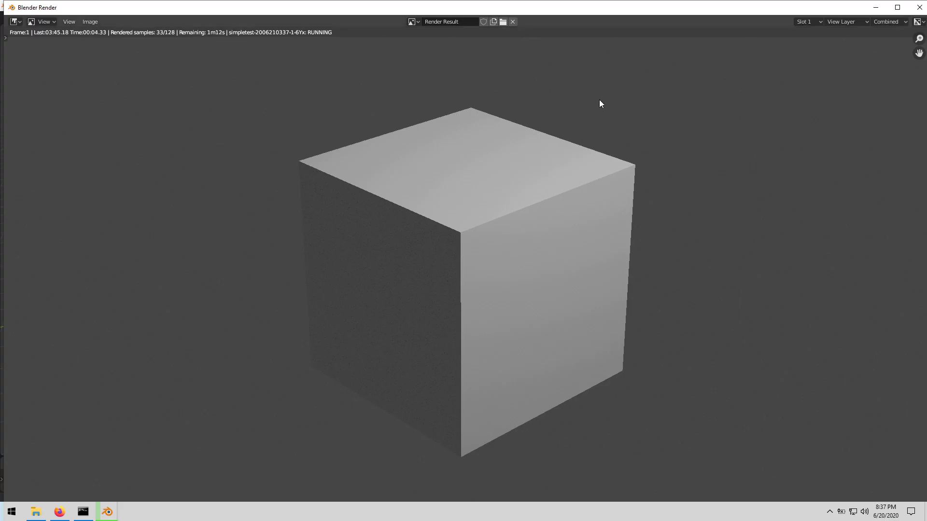
left_click_drag(271, 10, 260, 16)
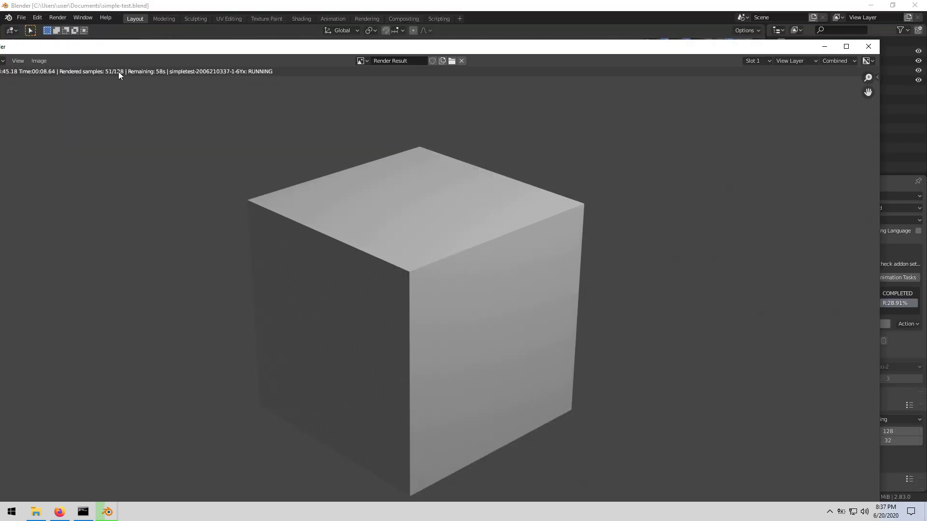
left_click(882, 38)
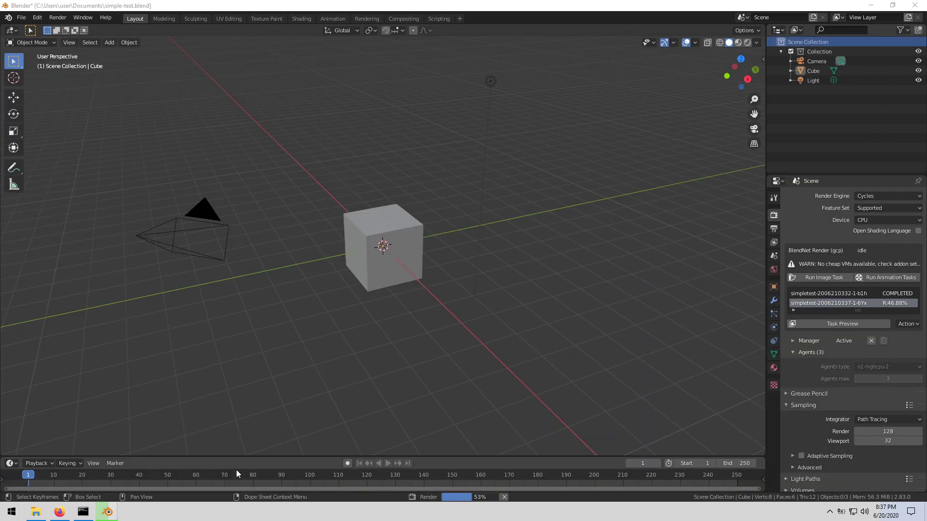
key("F11")
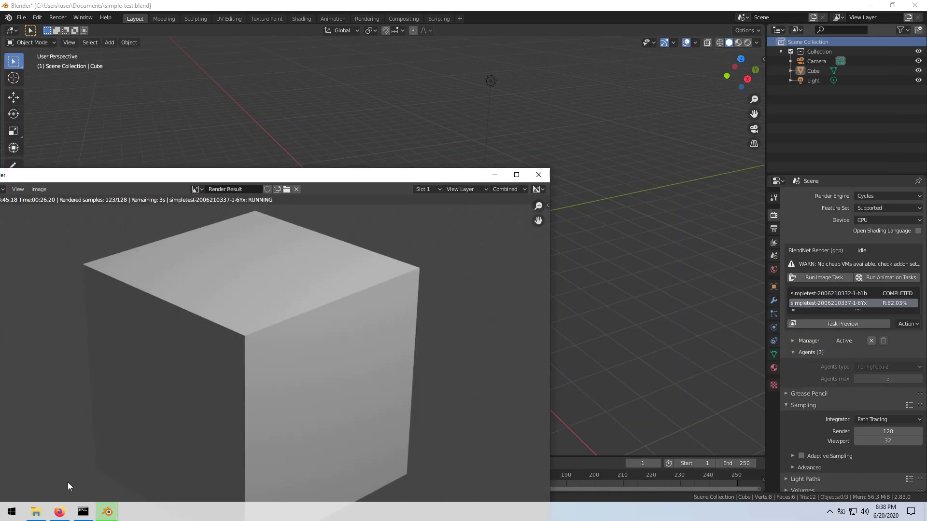
left_click(35, 512)
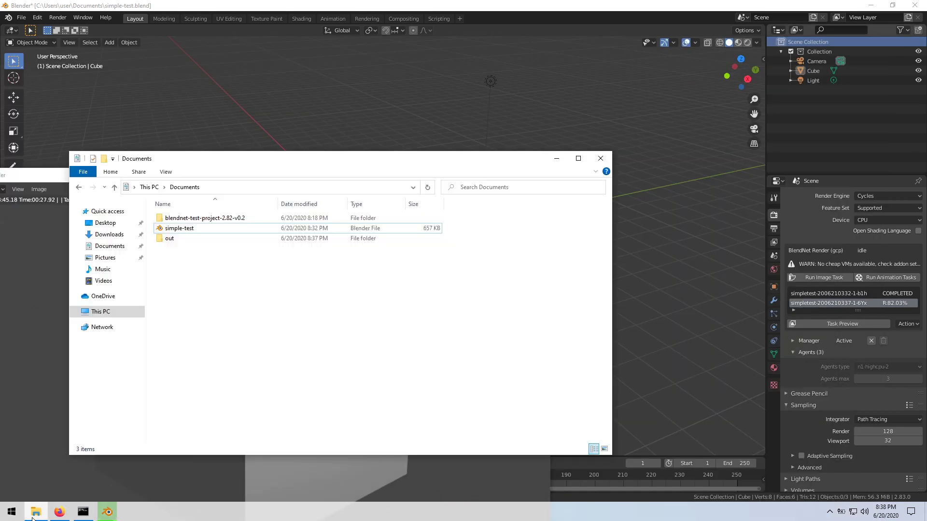
double_click(177, 246)
left_click(207, 220)
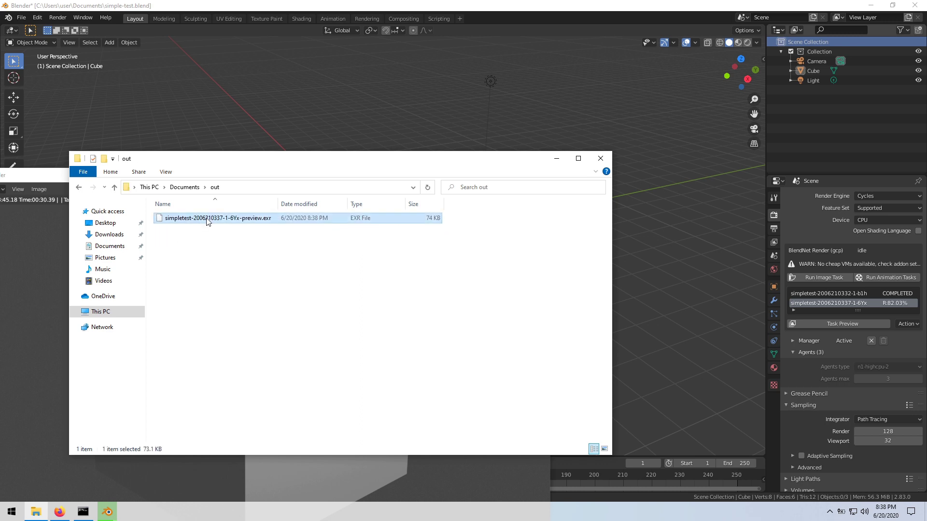
left_click(245, 220)
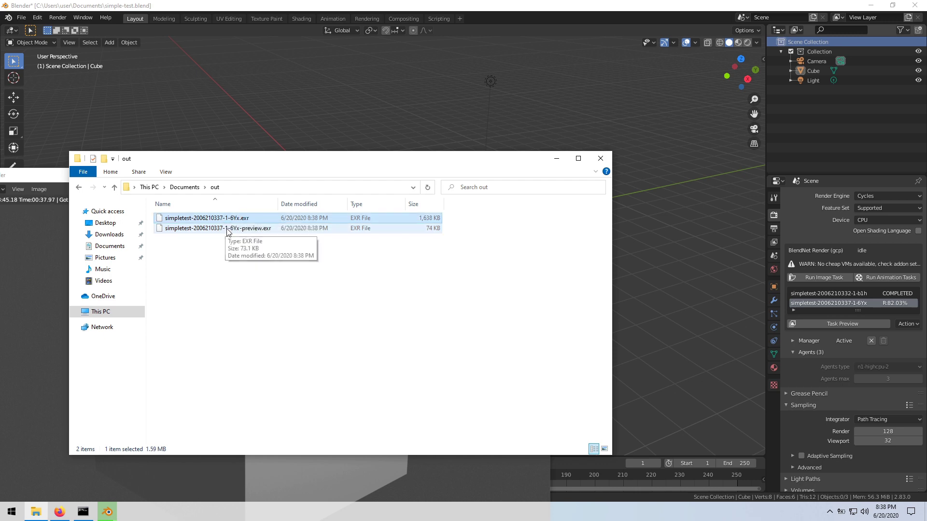
left_click(227, 231)
left_click(252, 218)
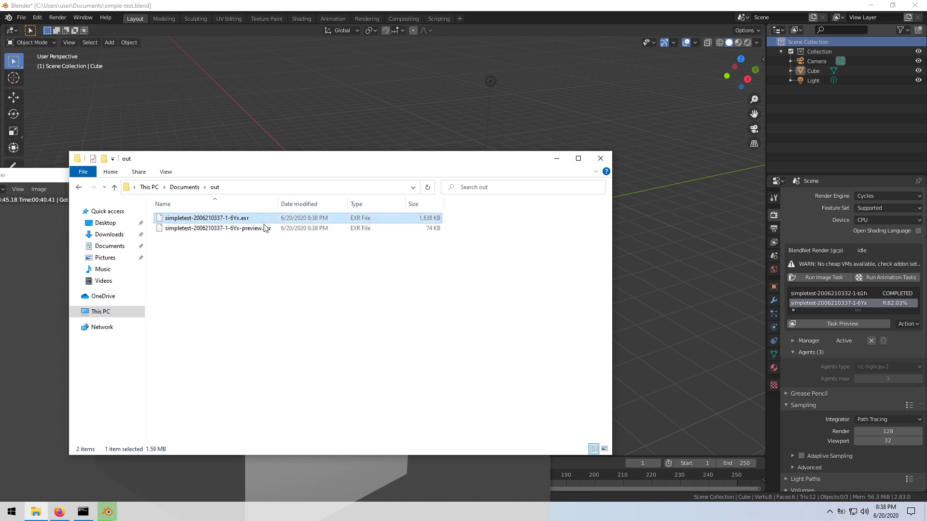
Rearrange the out folder and Blender Render windows to view both
left_click_drag(333, 169, 530, 170)
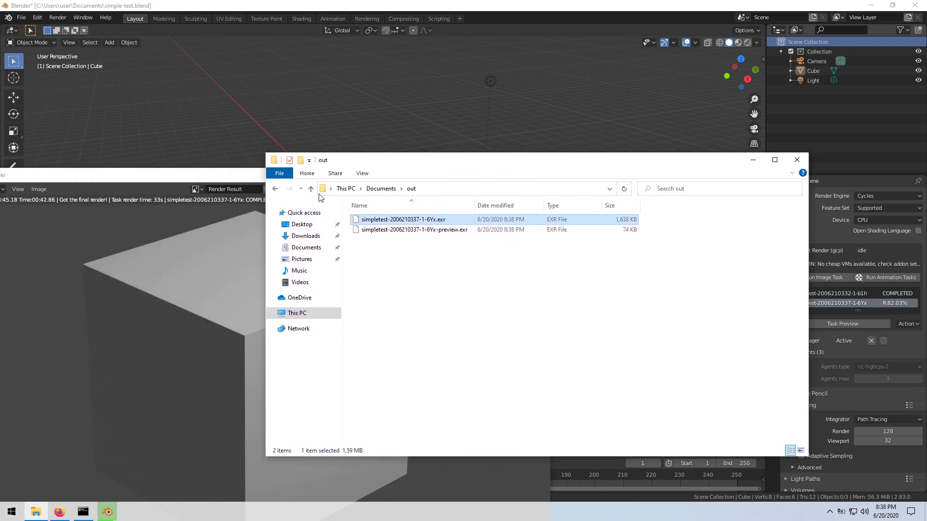
left_click(152, 178)
mouse_move(151, 175)
left_mouse_down()
mouse_move(413, 100)
mouse_move(234, 70)
left_mouse_up()
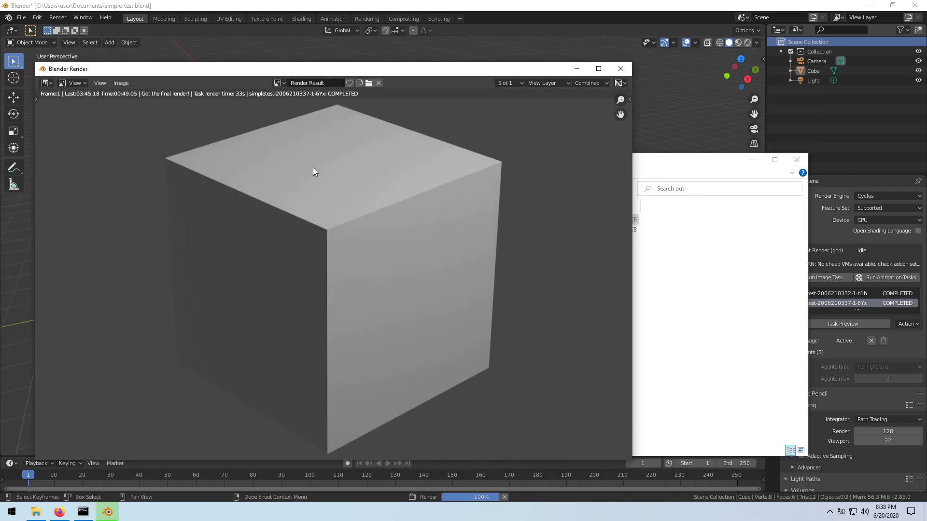
Close the render result and delete the finished 6Yx simpletest task with Remove selected task
key("Escape")
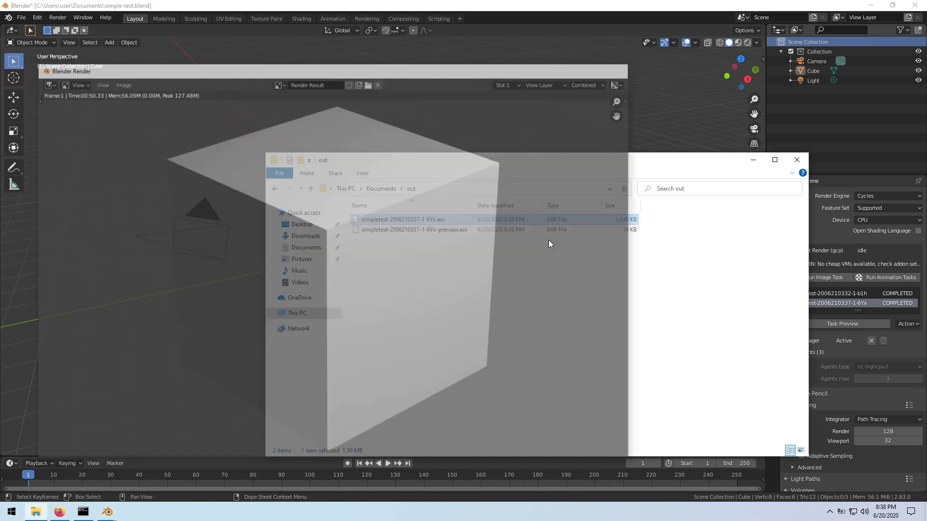
left_click(817, 216)
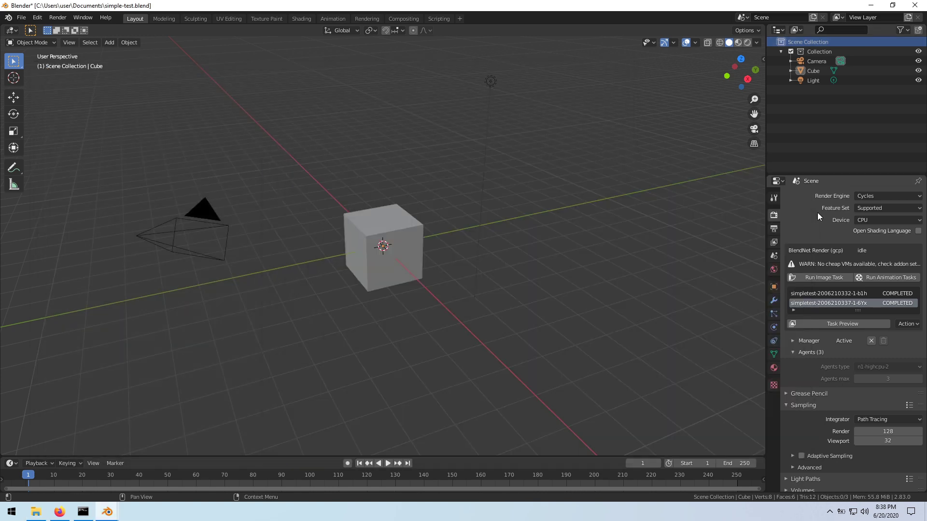
left_click(911, 326)
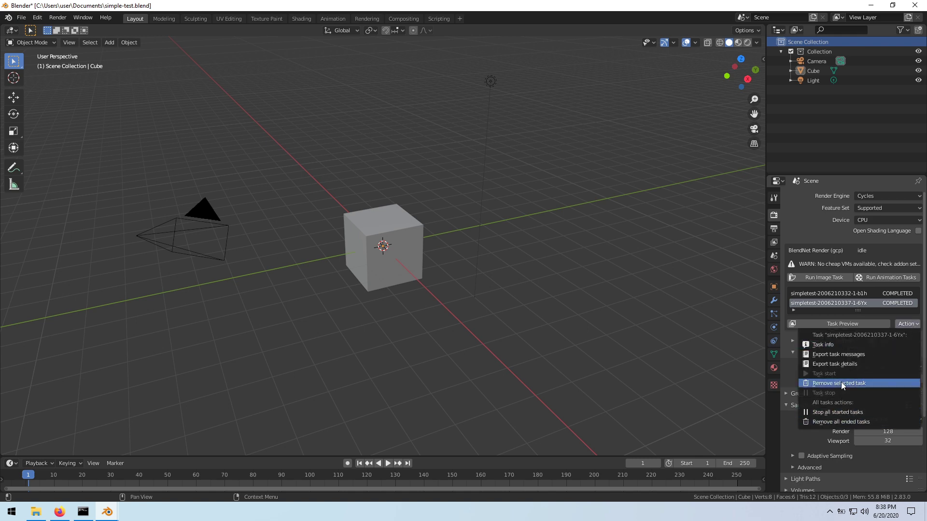
left_click(840, 382)
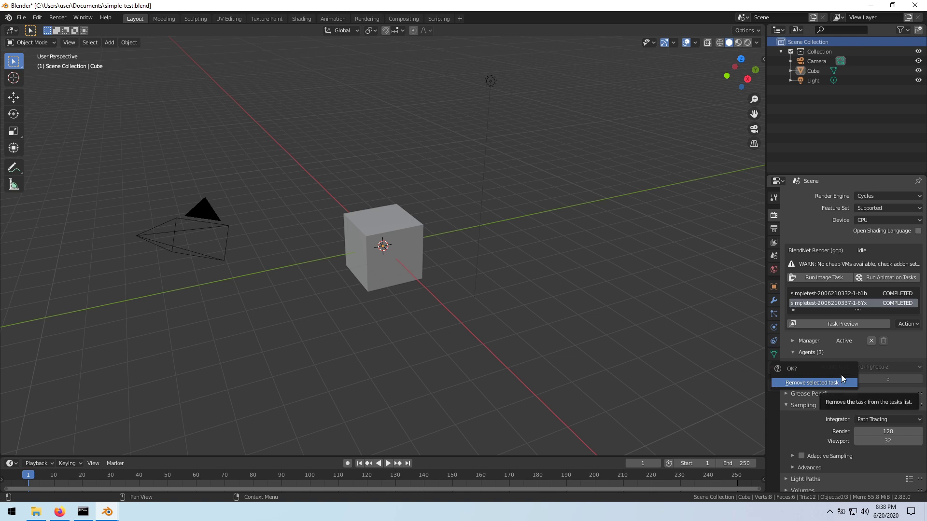
left_click(825, 383)
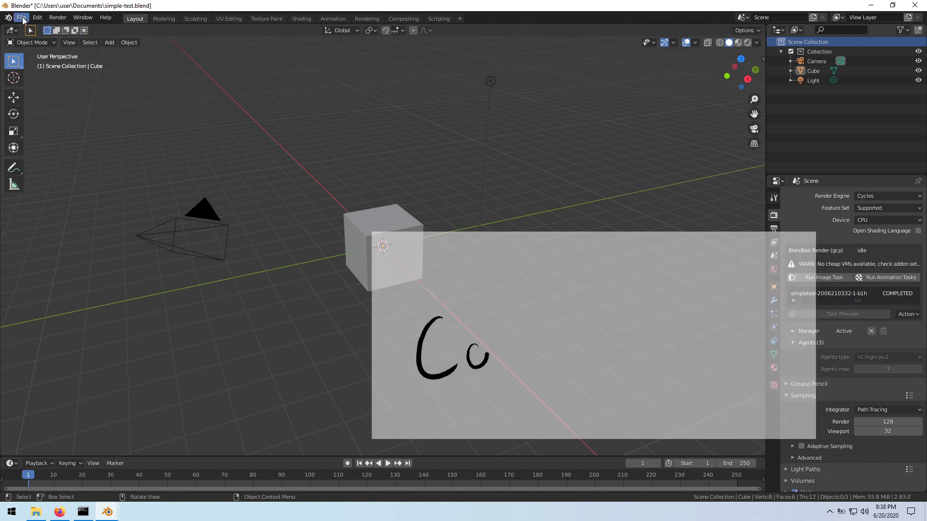
Open test-project.blend from blendnet-test-project-2.82-v0.2 without saving simple-test
left_click(22, 20)
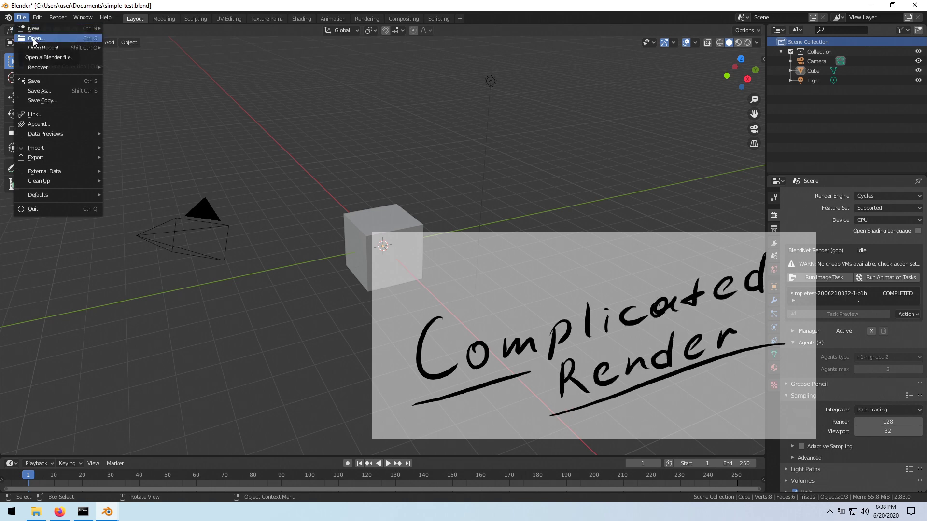
left_click(32, 38)
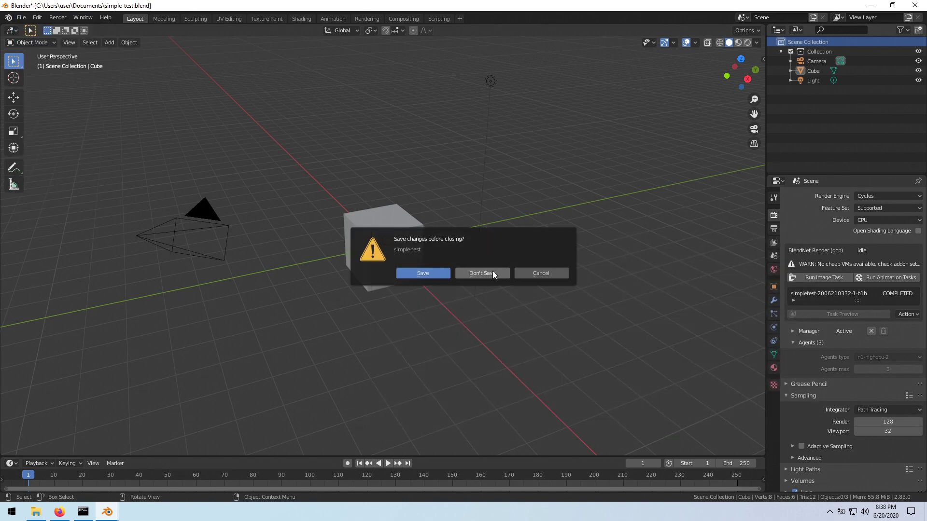
left_click(487, 272)
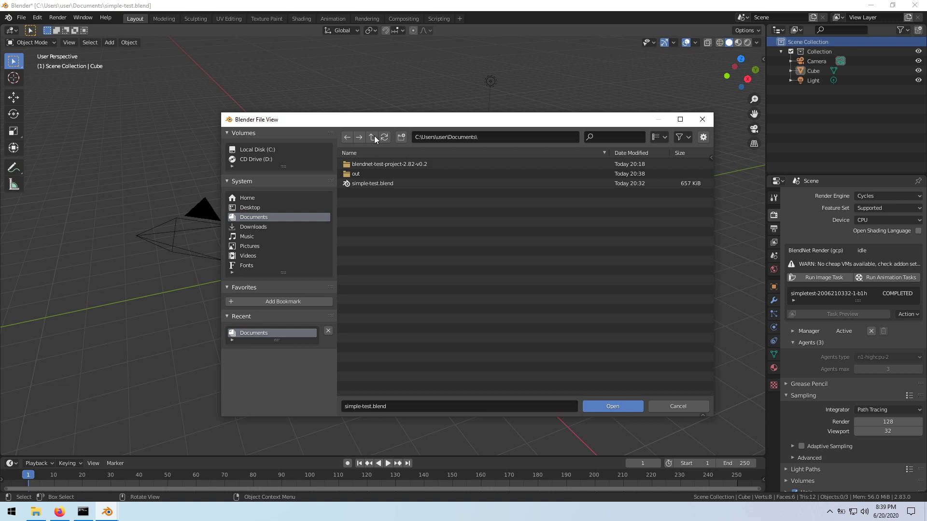
double_click(377, 164)
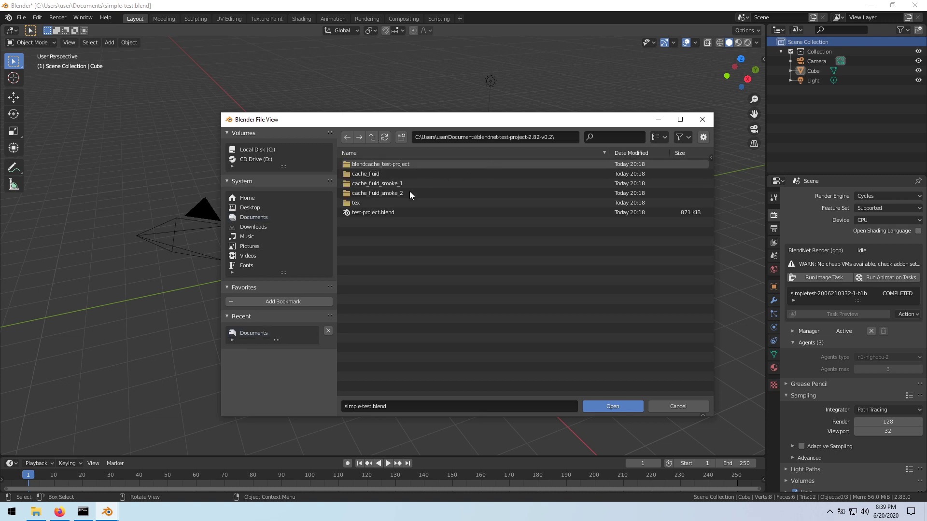
left_click(386, 212)
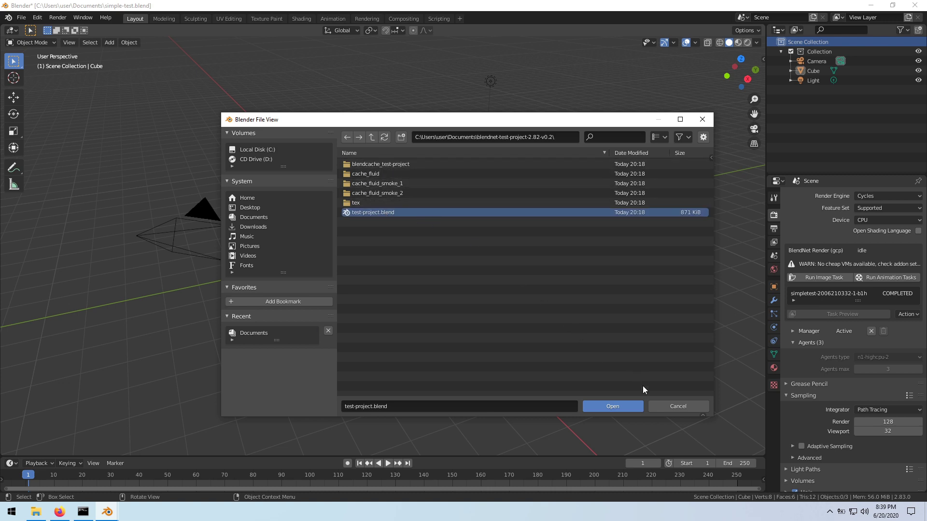
left_click(617, 406)
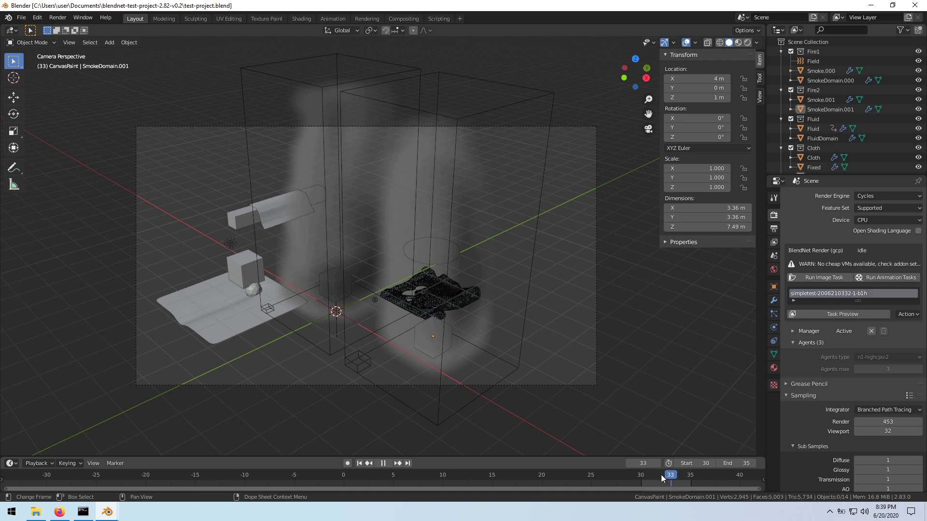
Set the timeline to frame 32, stop playback, and preview the running testproject task
left_click(658, 474)
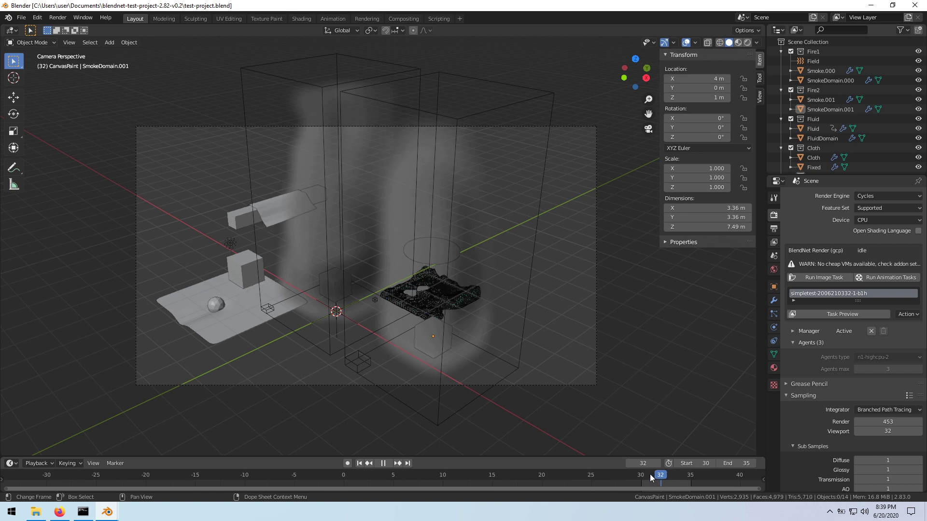
left_click(649, 475)
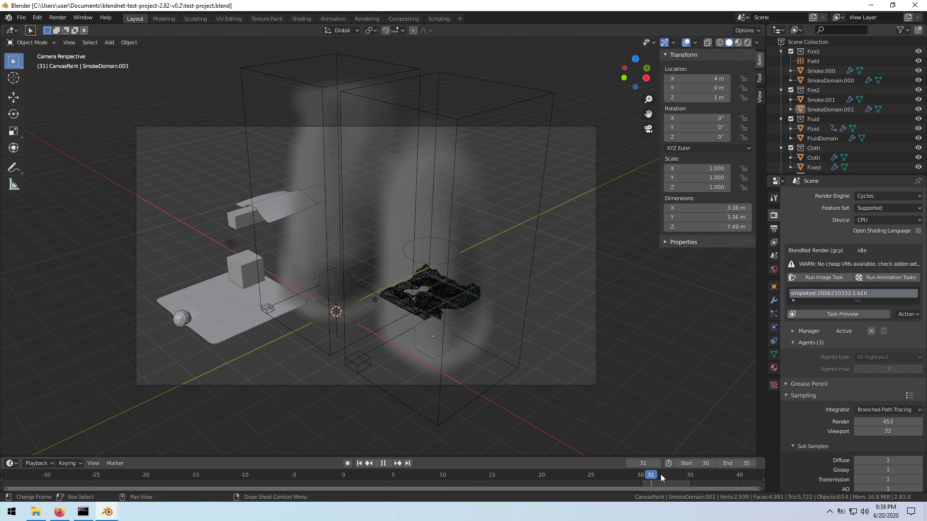
key("space")
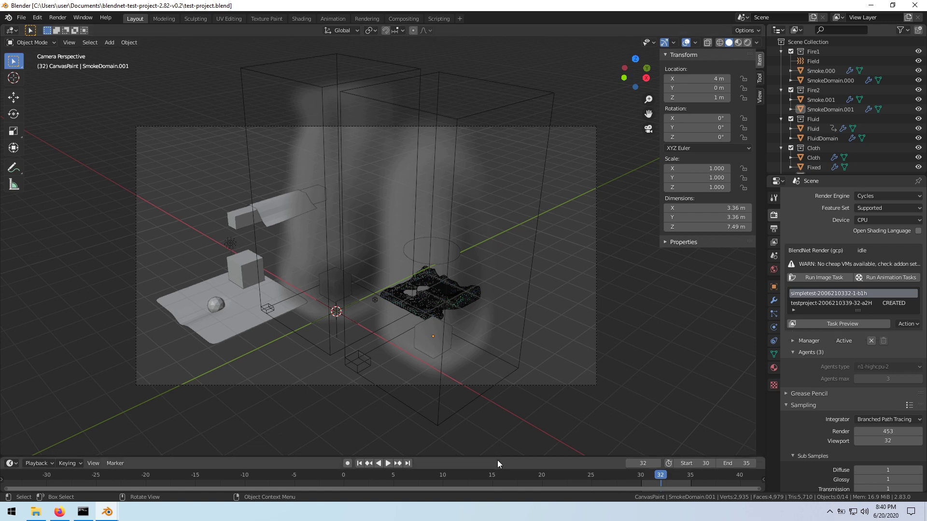
left_click(832, 303)
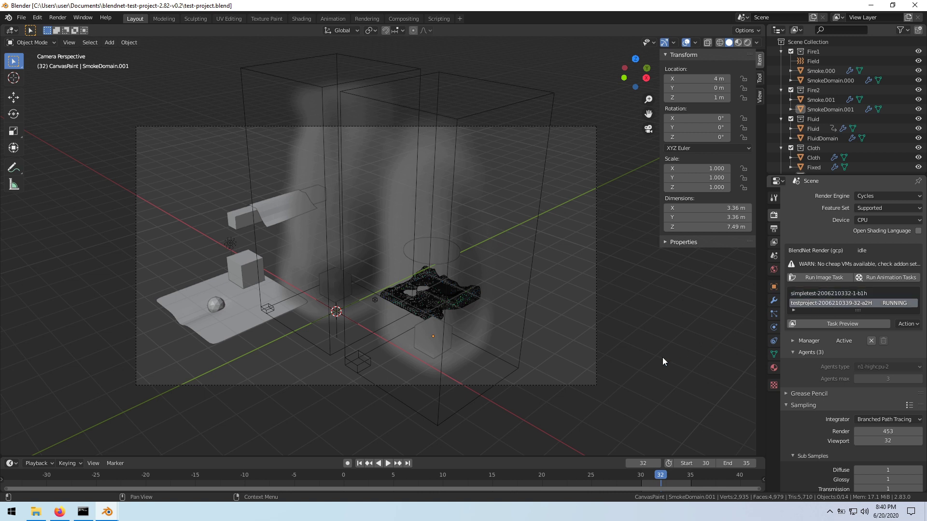
left_click(847, 322)
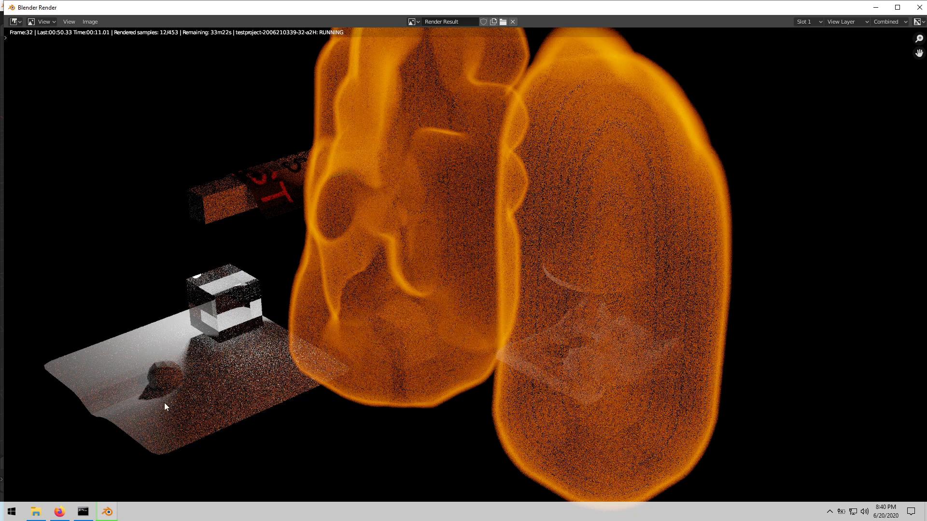
Browse to Documents > blendnet-test-project-2.82-v0.2 > out and inspect the testproject and simpletest EXRs
left_click(35, 511)
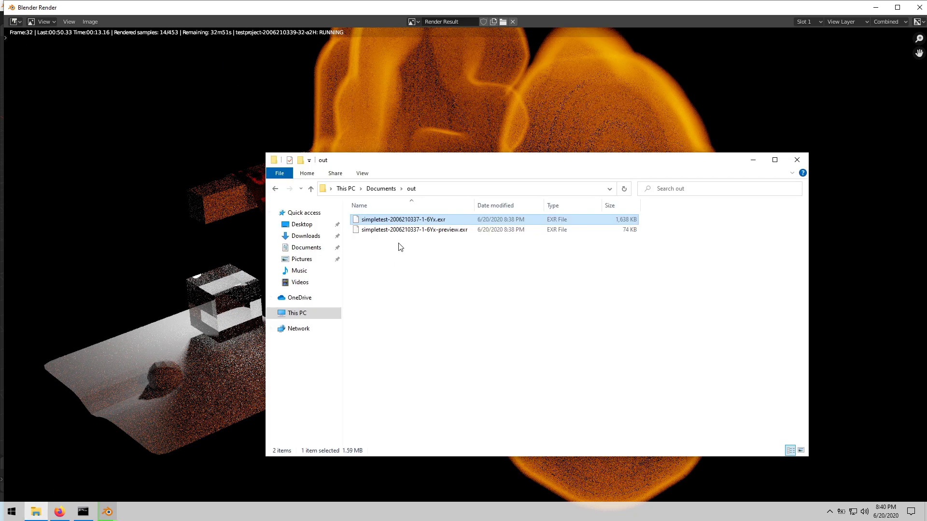
left_click(374, 189)
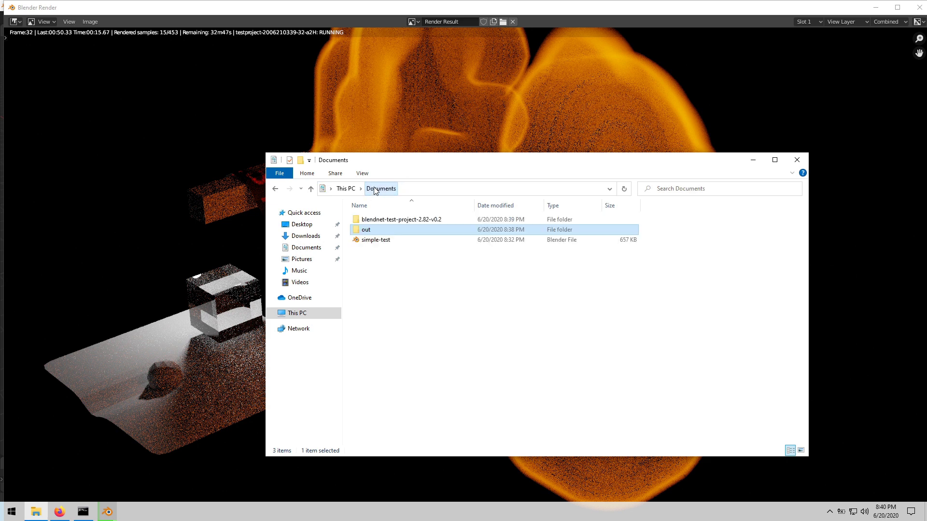
double_click(384, 220)
double_click(378, 260)
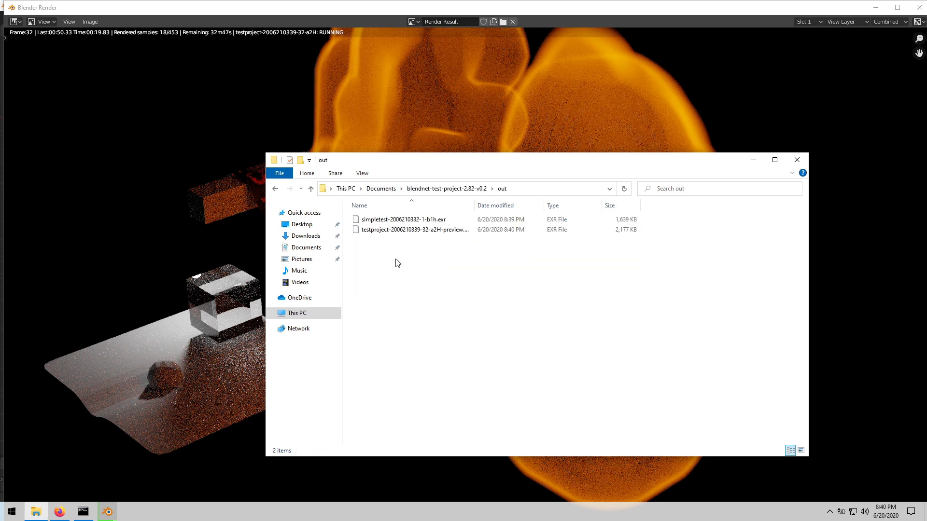
left_click(451, 232)
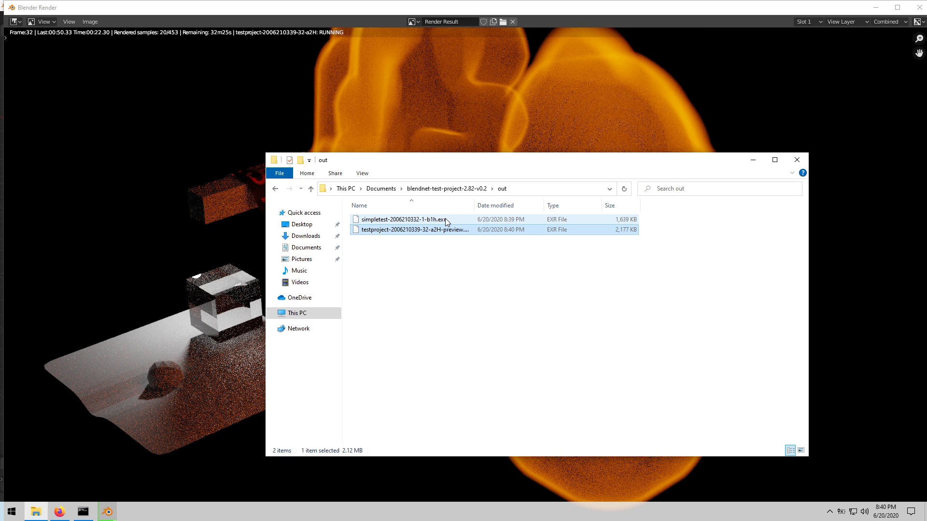
left_click(446, 219)
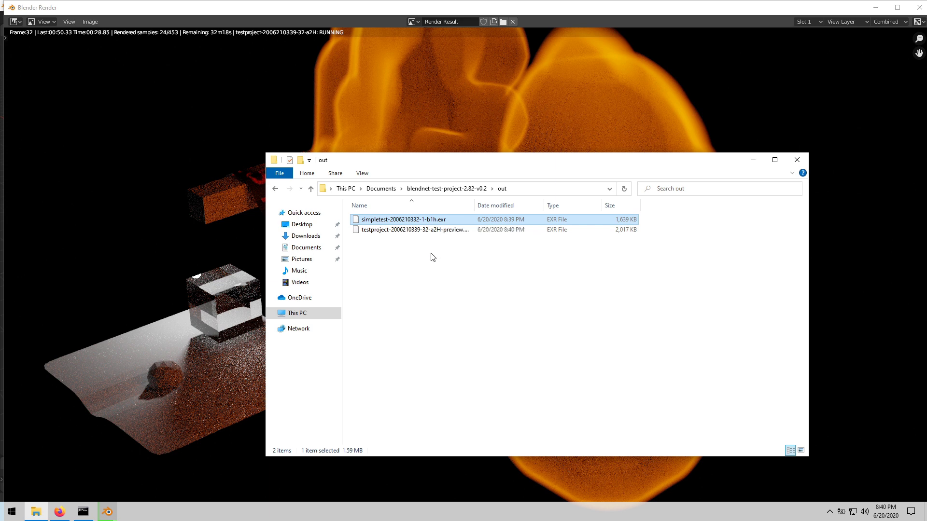
left_click(397, 232)
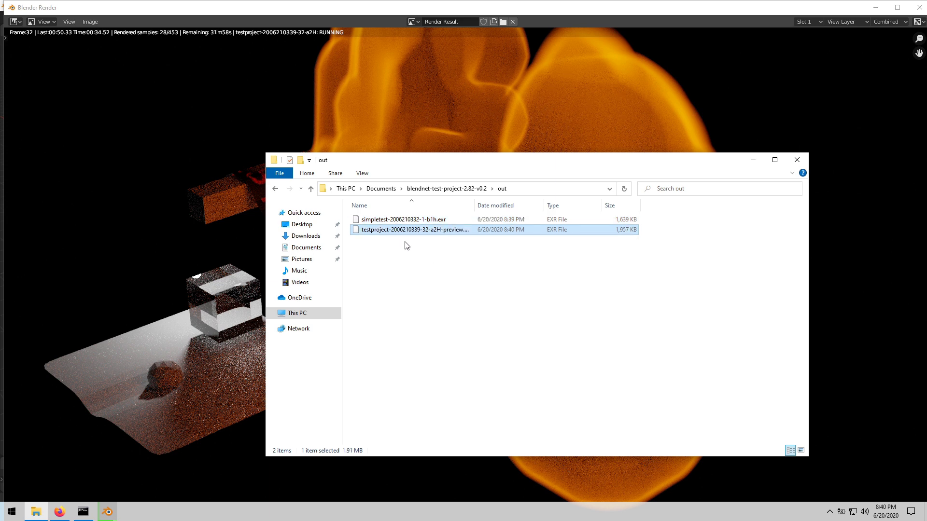
Check the render preview, then look inside the project's cache_fluid folder
left_click(400, 115)
scroll(459, 268, "down", 2)
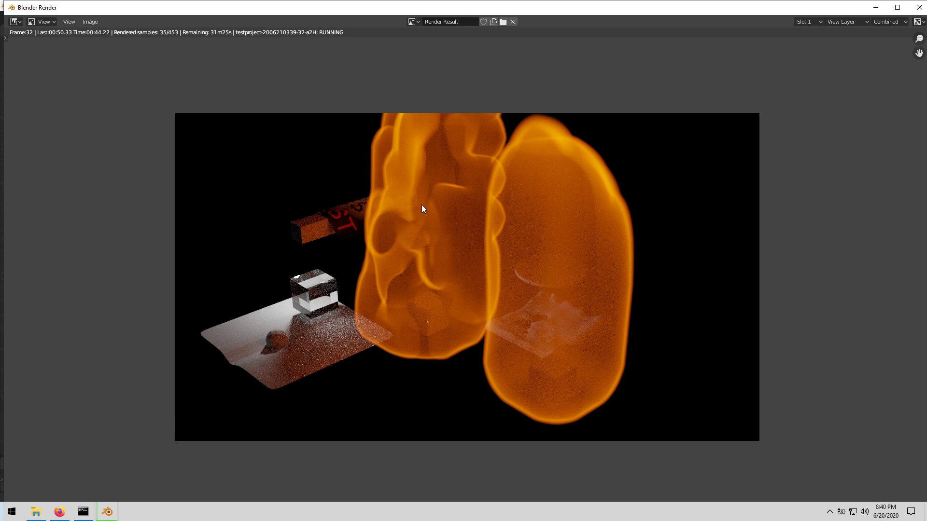
key("alt+Tab")
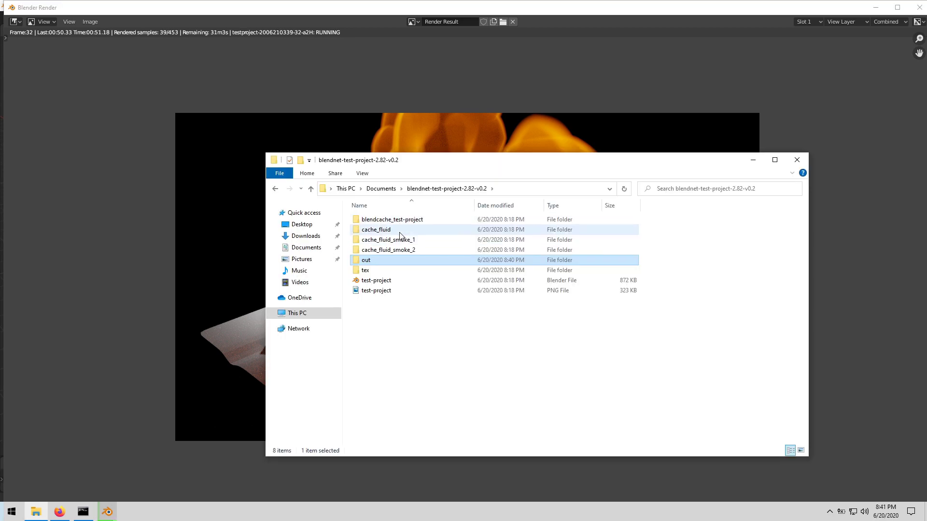
double_click(400, 229)
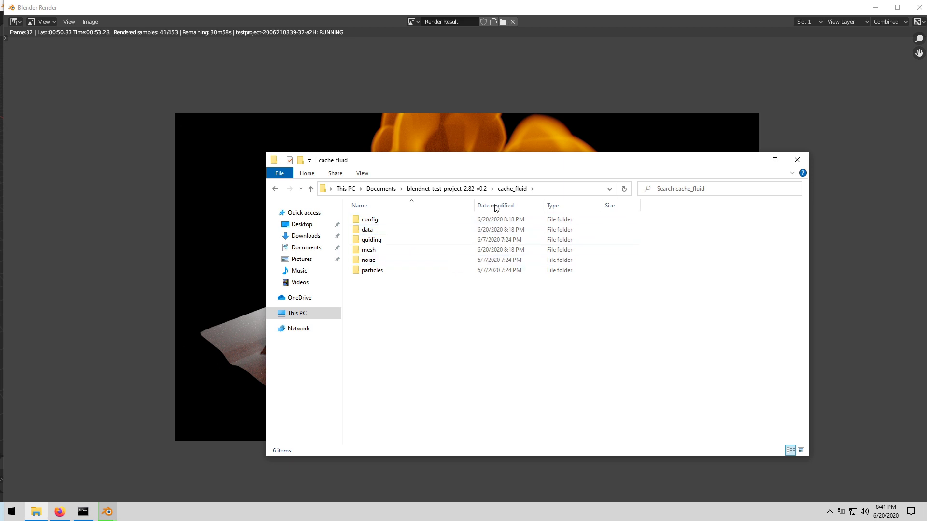
left_click(452, 189)
Refresh the manager's Serial port 1 log and highlight its upload, task-start and workload entries
left_click(310, 82)
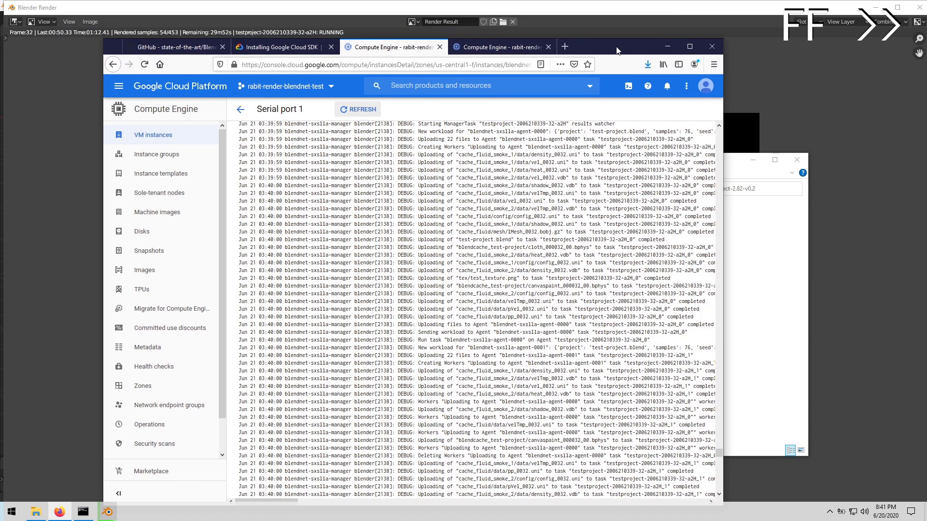
left_click_drag(421, 154, 456, 154)
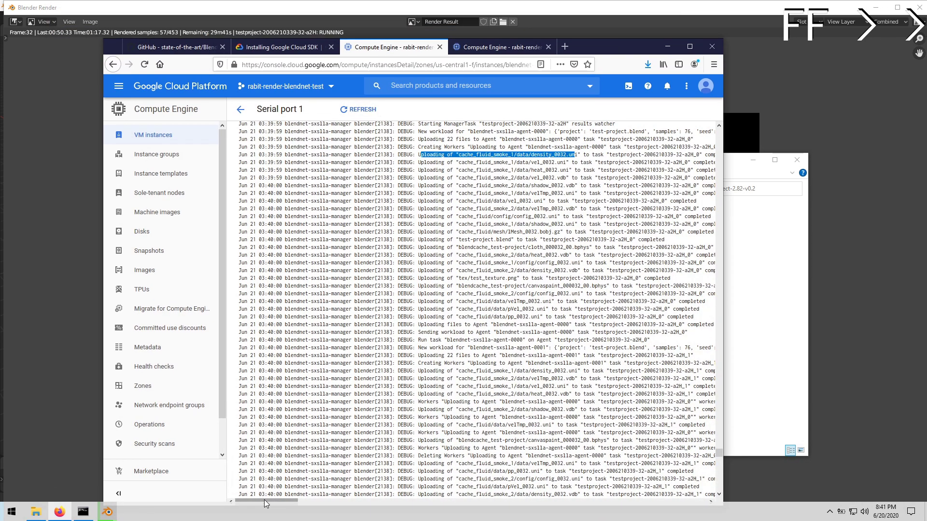
scroll(481, 153, "right", 2)
double_click(444, 201)
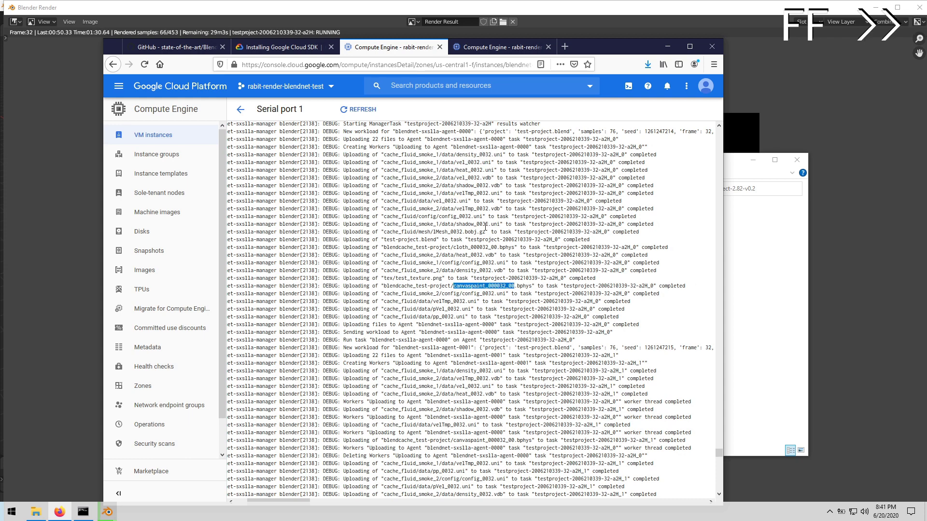
scroll(435, 286, "down", 12)
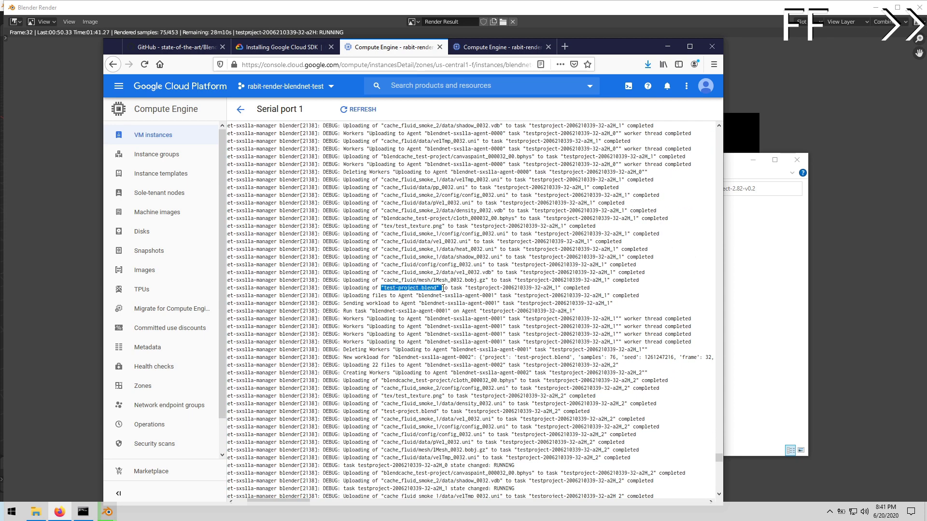
scroll(434, 289, "up", 15)
left_click_drag(479, 159, 606, 160)
scroll(611, 170, "right", 2)
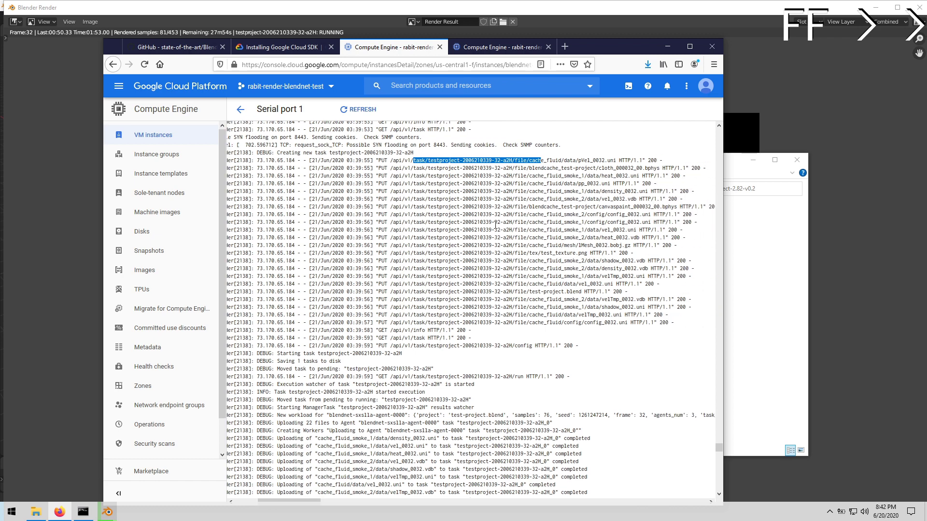
double_click(525, 346)
left_click_drag(275, 353, 405, 357)
scroll(404, 358, "down", 10)
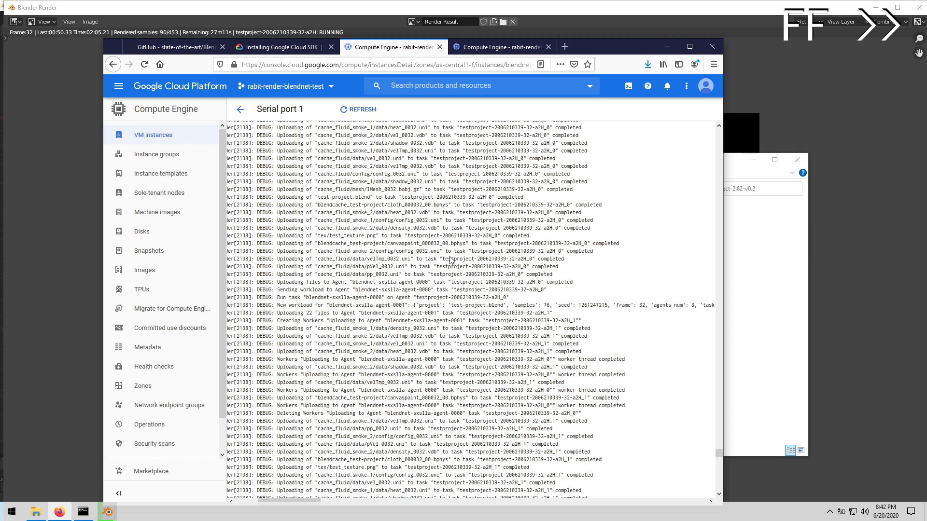
scroll(404, 358, "down", 5)
left_click_drag(277, 186, 413, 187)
Switch to the agent's serial log, then return to Blender's live render preview
left_click(158, 139)
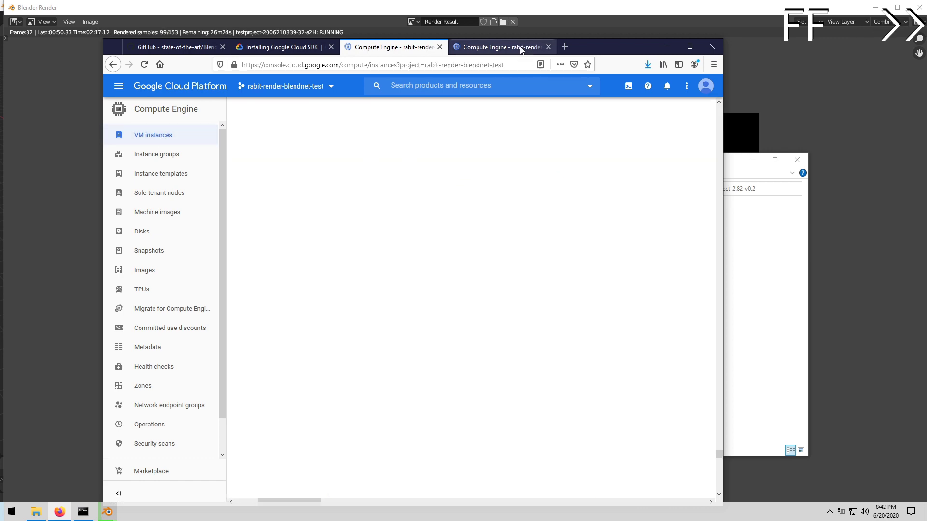
left_click(506, 46)
left_click(391, 46)
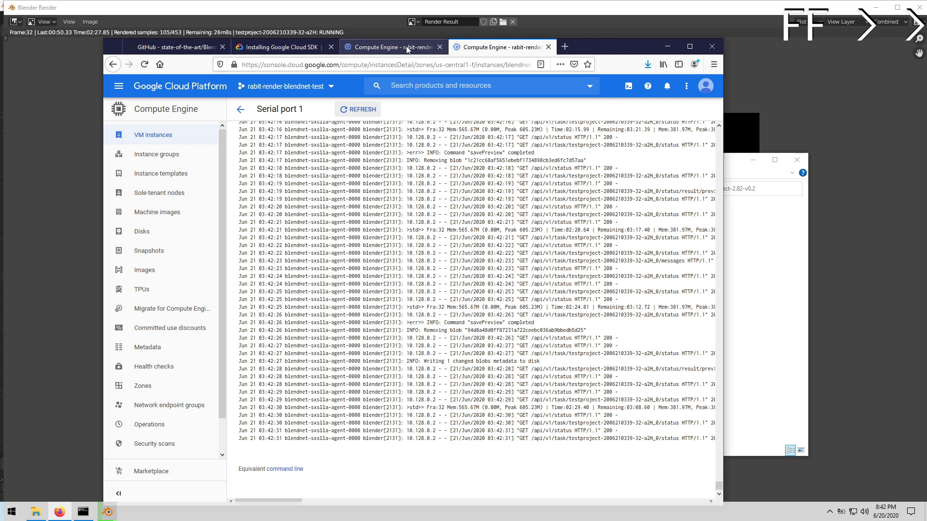
left_click(774, 68)
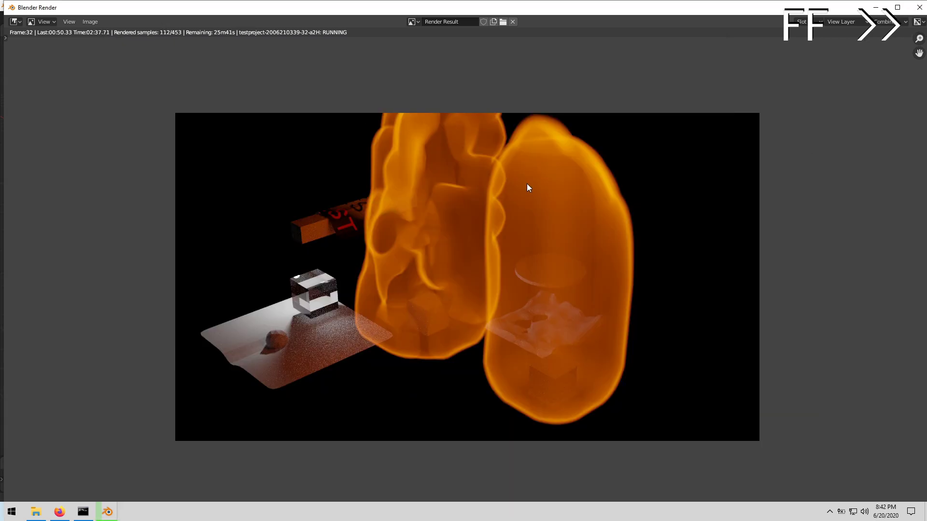
scroll(309, 345, "up", 4)
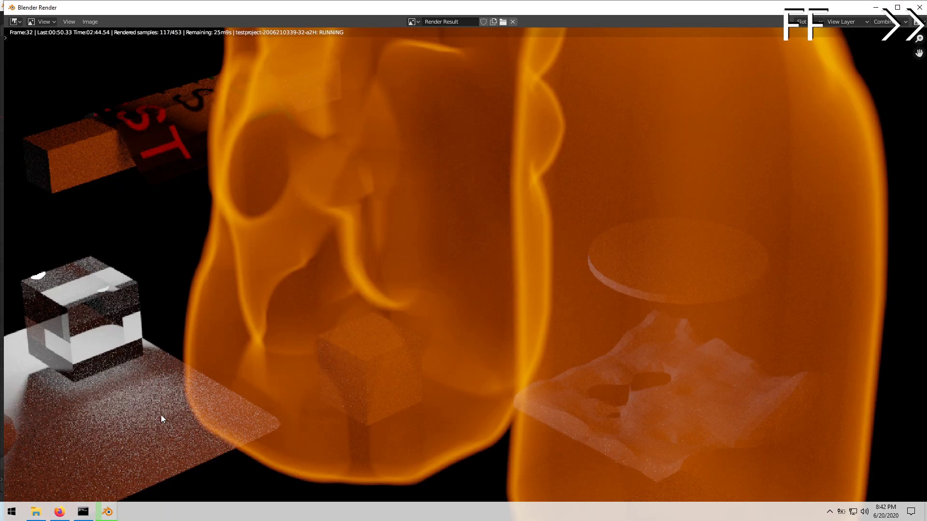
Pan the noisy preview over the glass cube and floor, then restore the render window
middle_click_drag(226, 400, 391, 324)
scroll(391, 323, "up", 3)
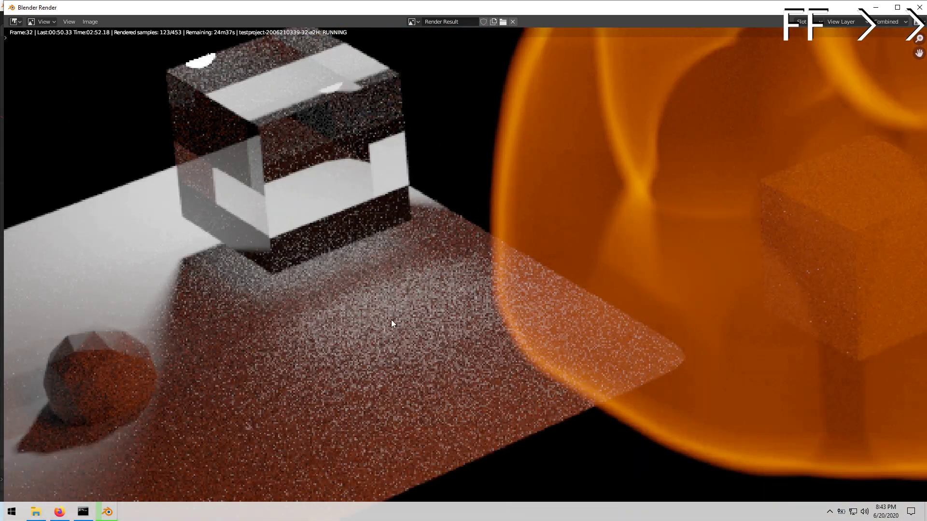
scroll(421, 202, "up", 3)
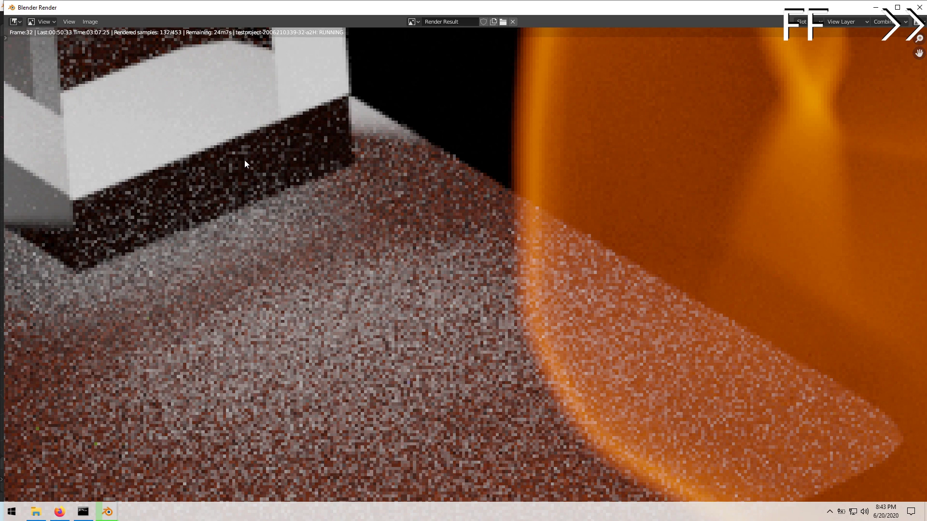
scroll(239, 92, "down", 6)
key("super+Down")
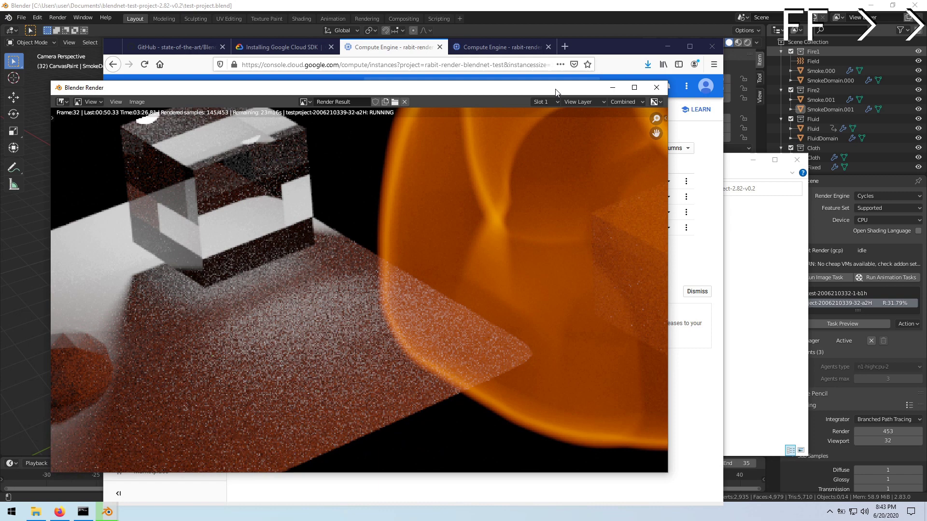
Shrink the render window and stop the testproject task with Action > Task stop
left_click_drag(487, 186, 676, 162)
left_click(910, 242)
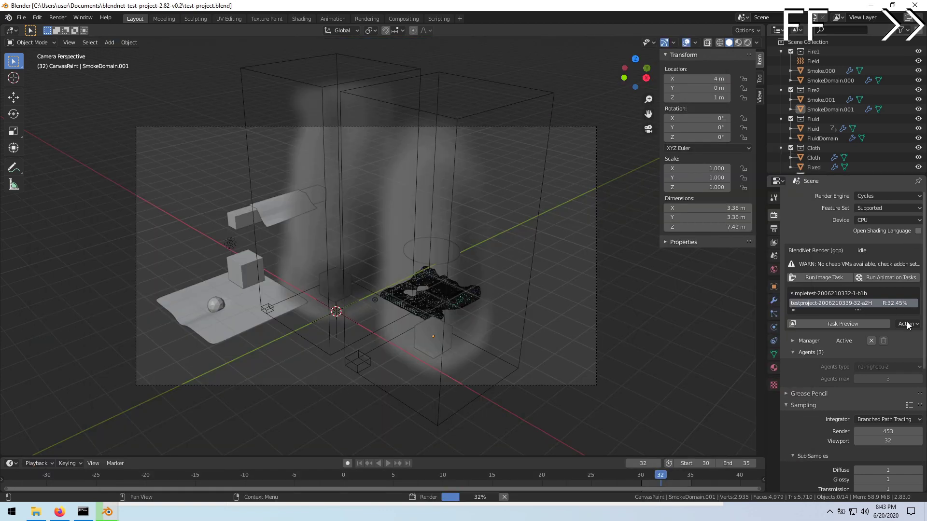
left_click(907, 324)
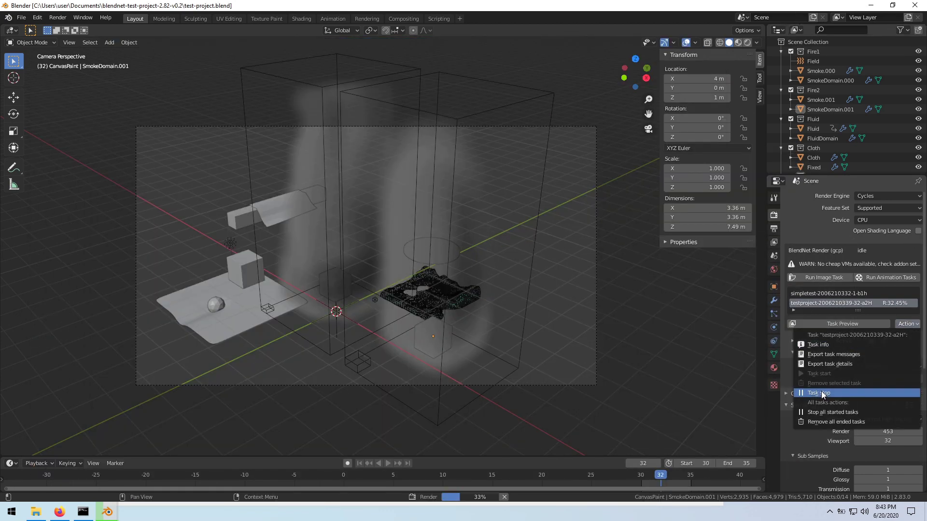
left_click(821, 391)
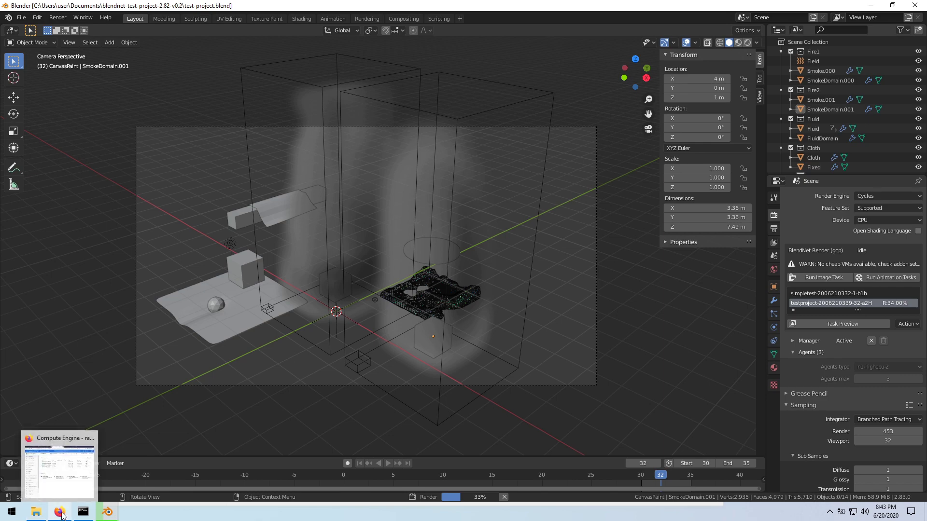
Confirm the Save render completed line in the agent's Serial port 1 log
left_click(61, 468)
left_click(500, 46)
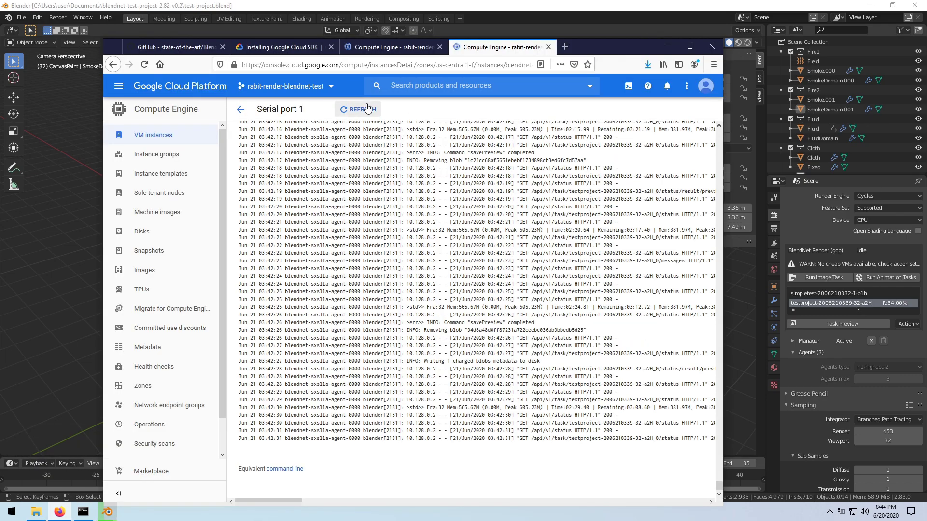
left_click_drag(505, 260, 444, 260)
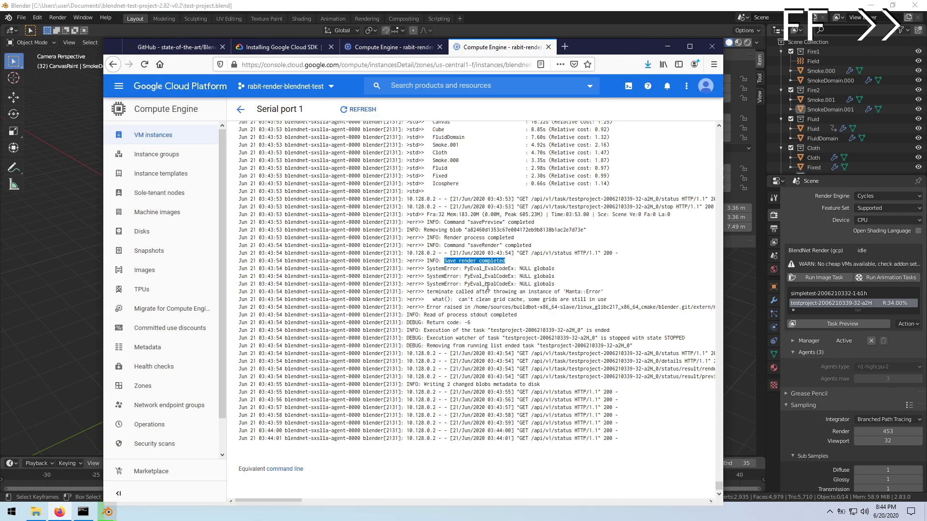
Restart the testproject task with Task start, preview it, and show the manager VM details
left_click(914, 334)
left_click(904, 325)
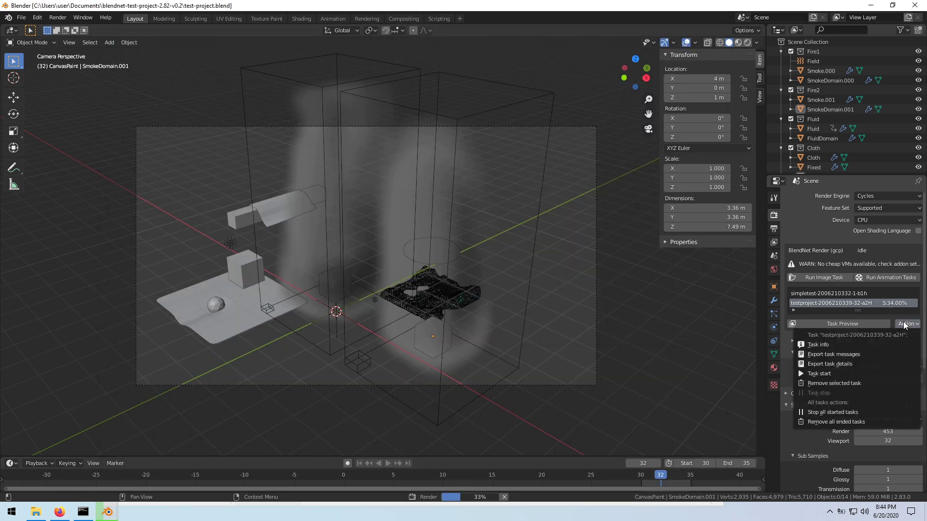
left_click(827, 374)
left_click(107, 512)
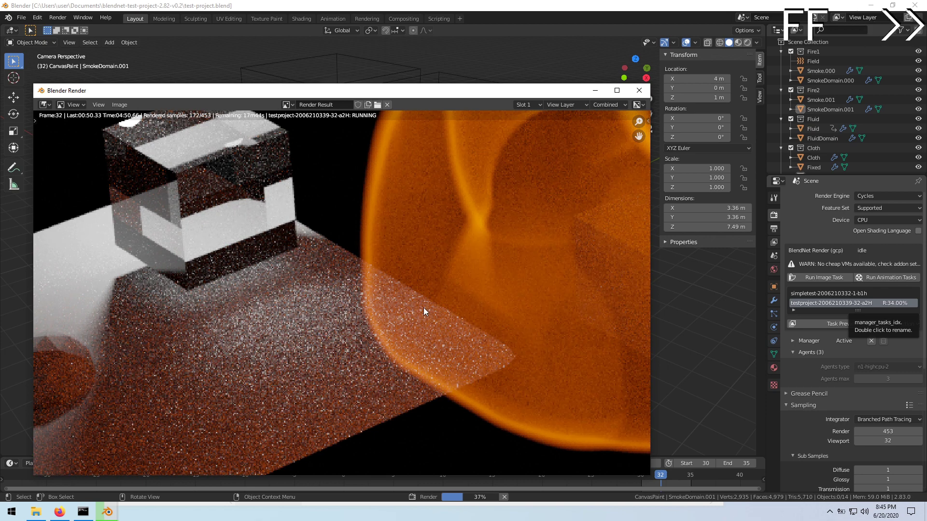
scroll(269, 286, "up", 3)
scroll(269, 287, "down", 2)
scroll(305, 282, "down", 3)
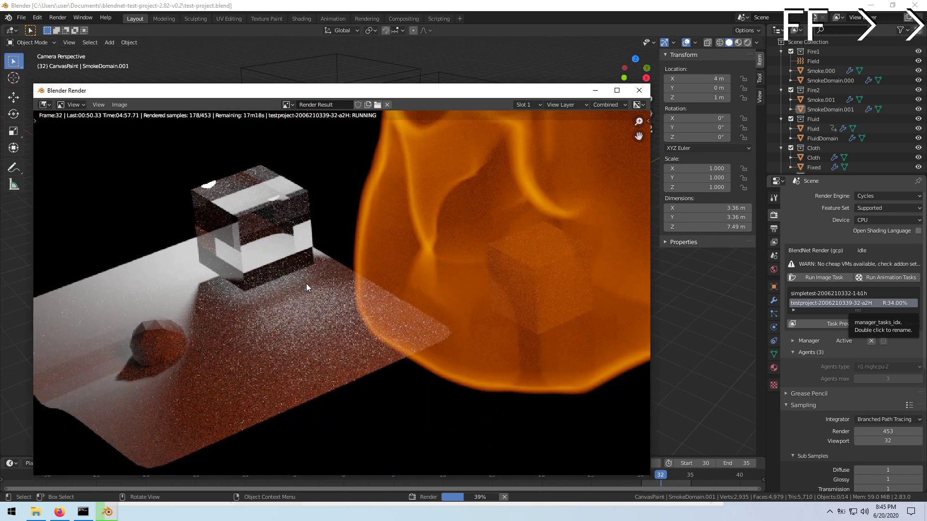
scroll(306, 283, "down", 2)
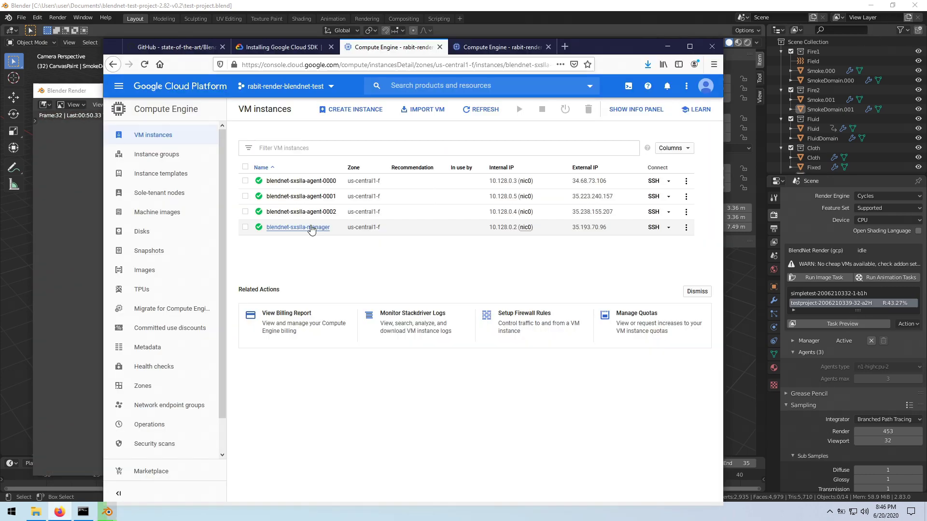
left_click(311, 227)
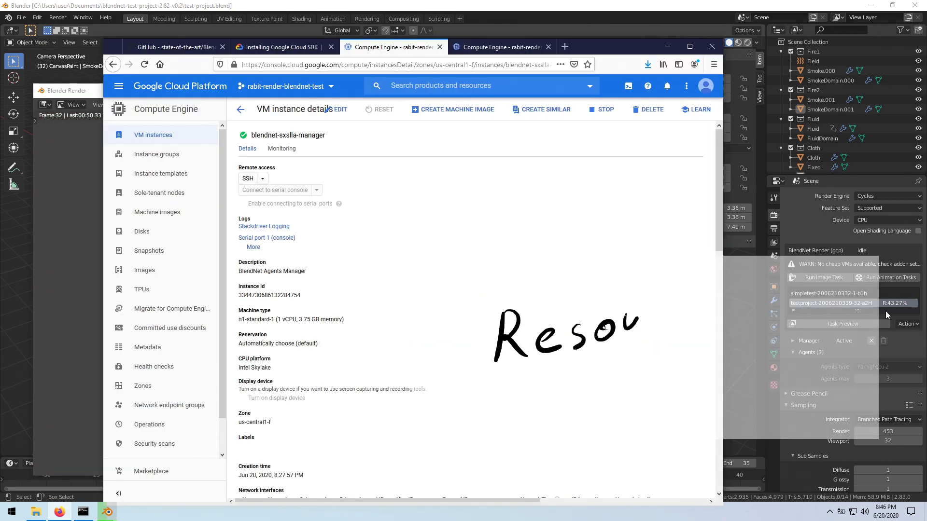
View the manager's Monitoring graphs, then CPU and network monitoring for blendnet-sxslla-agent-0000
left_click(276, 150)
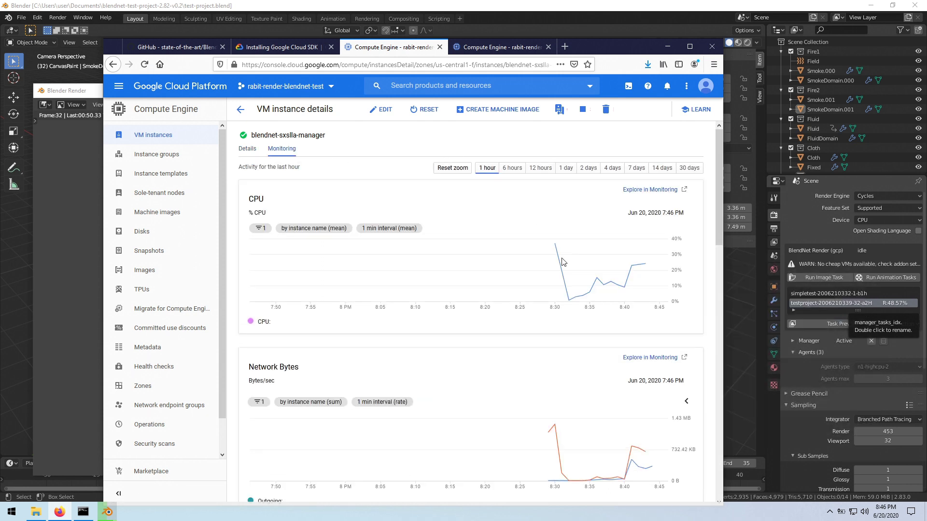
mouse_move(478, 228)
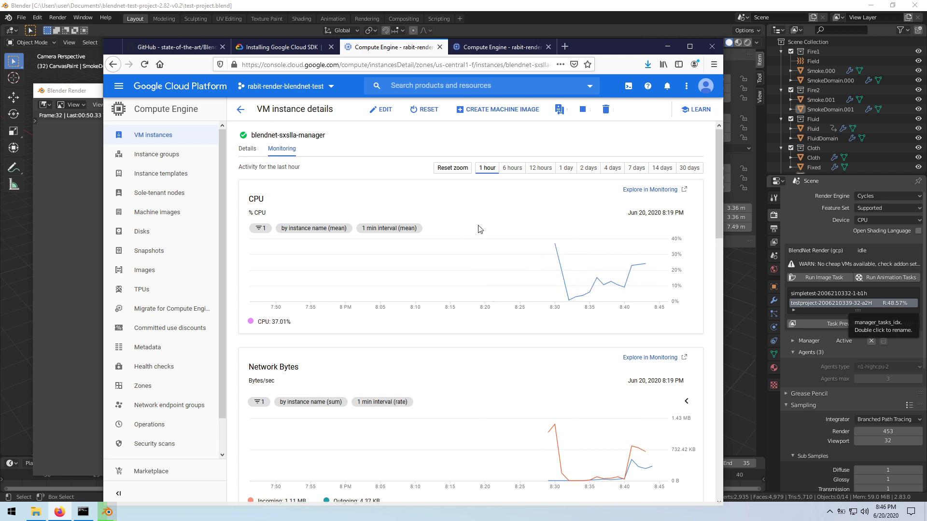
scroll(477, 229, "down", 3)
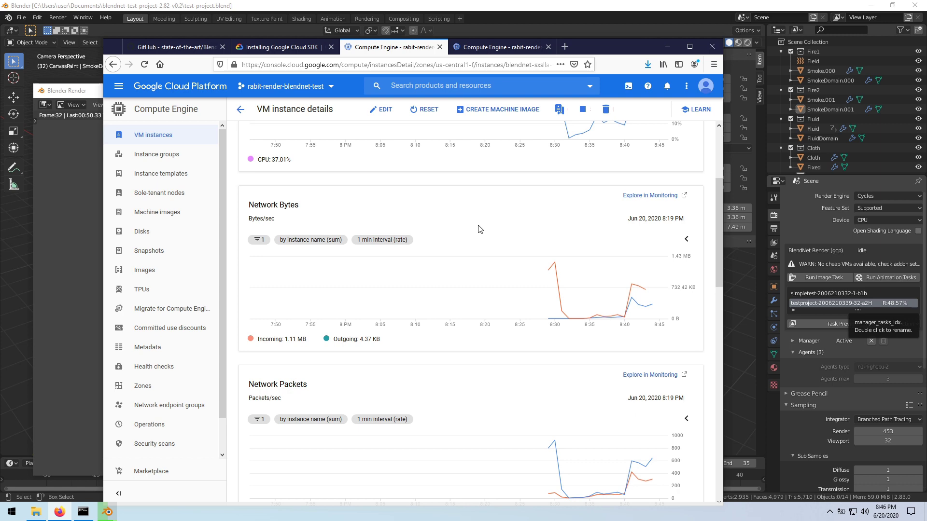
key("alt+Left")
left_click(314, 182)
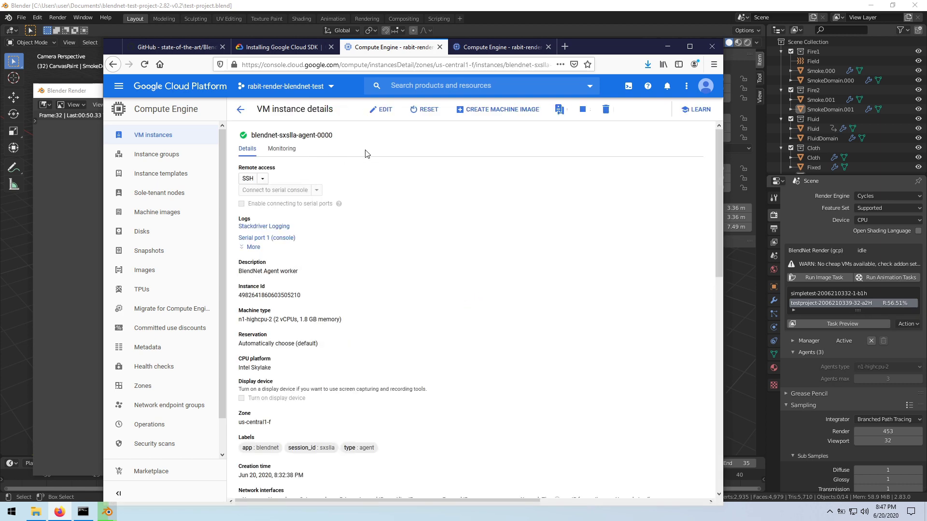
left_click(276, 154)
mouse_move(593, 290)
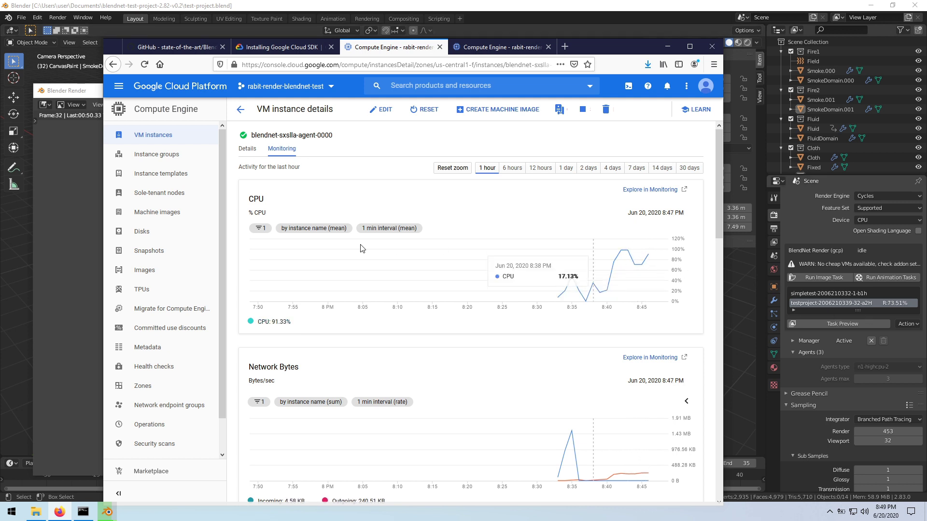
Open the project's out folder in File Explorer and select the testproject preview EXR
left_click(86, 91)
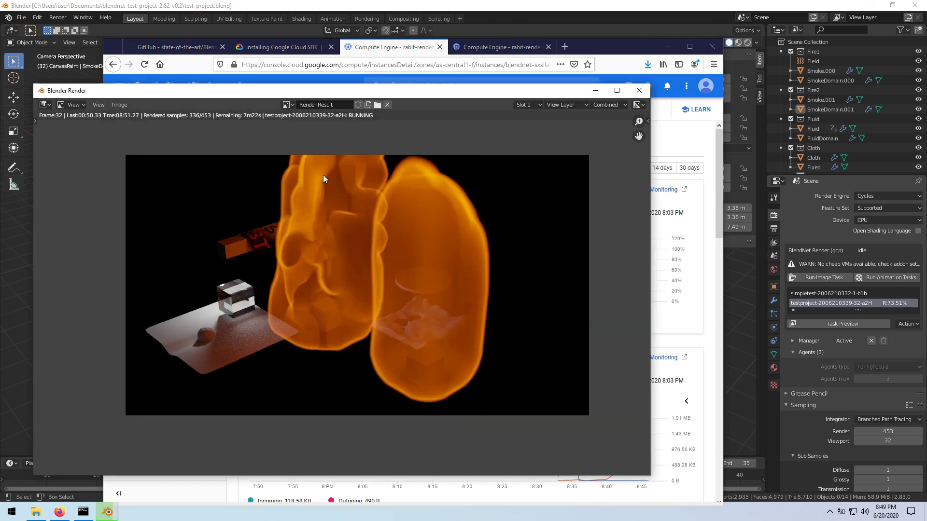
left_click(36, 512)
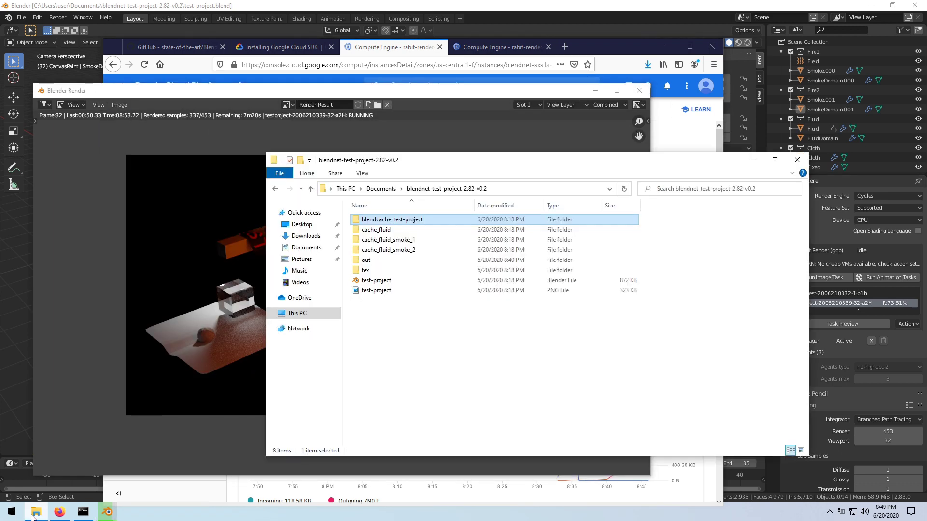
double_click(424, 259)
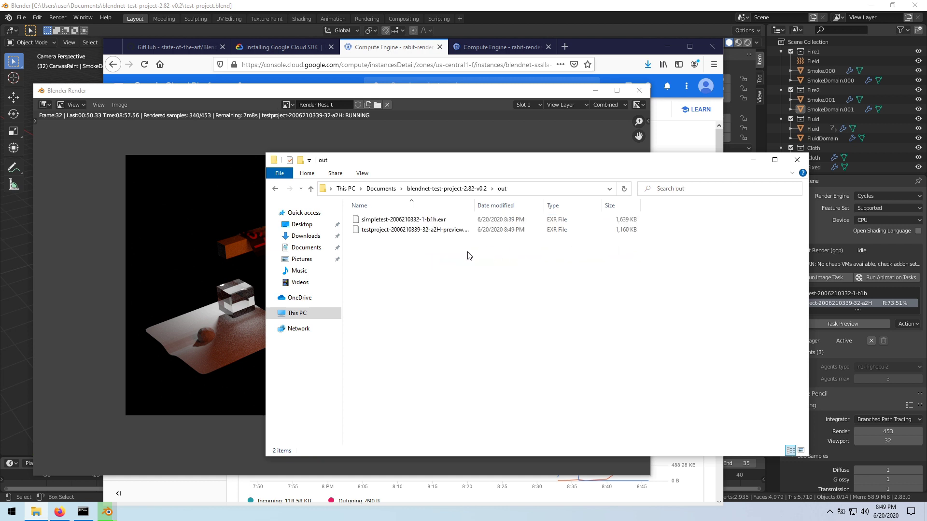
left_click(450, 230)
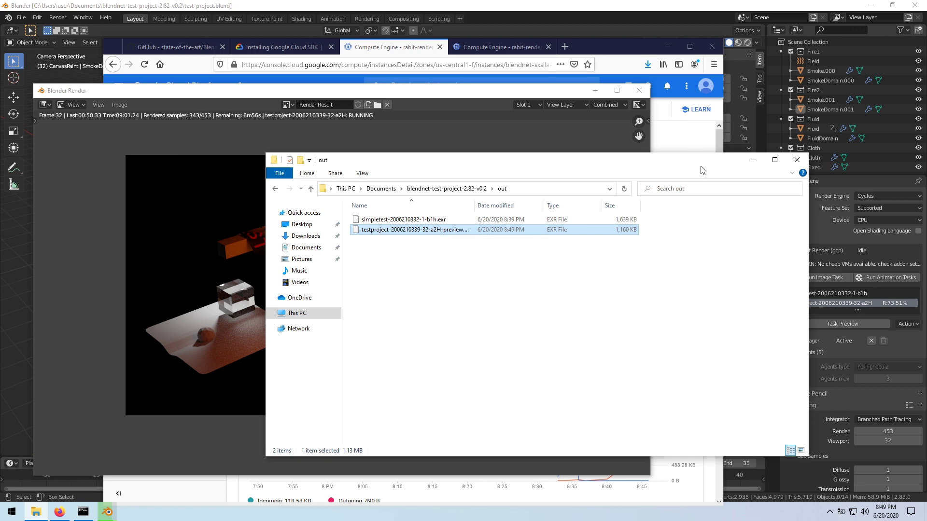
left_click_drag(702, 161, 650, 161)
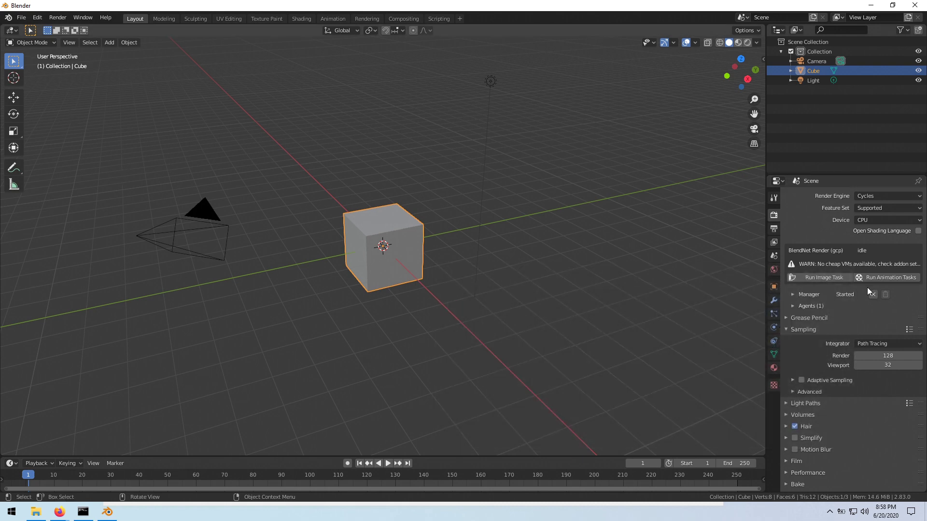
Stop the BlendNet manager and bring up the Cloud Console VM instance list
left_click(871, 294)
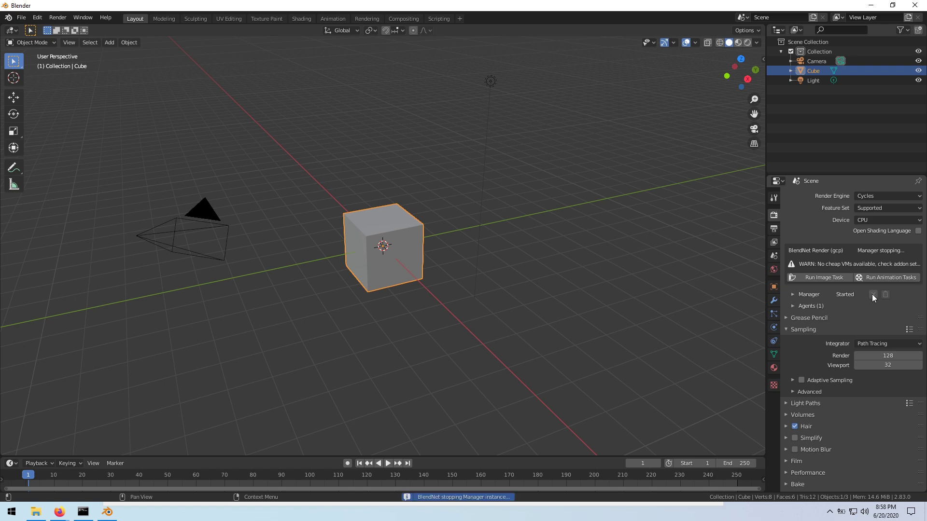
left_click(60, 512)
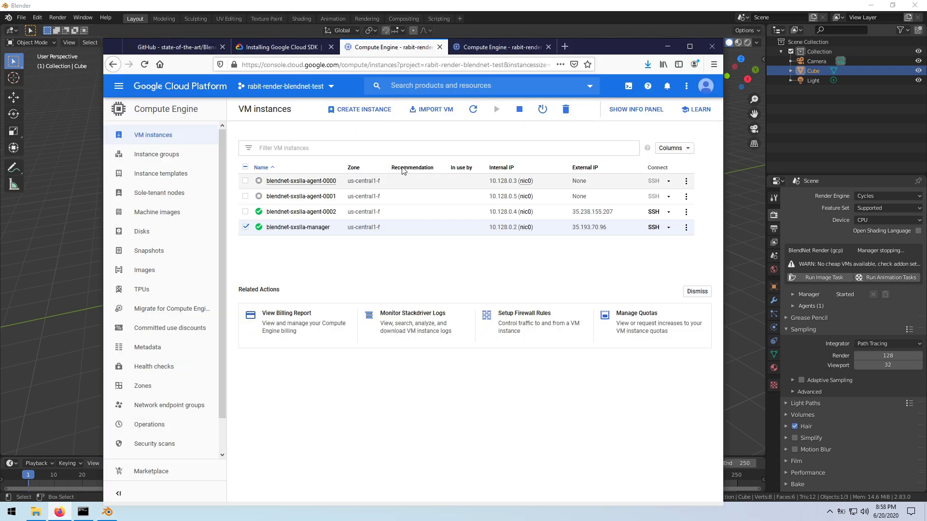
Refresh the VM list until the agents disappear, then return to Blender's manager status
left_click(472, 109)
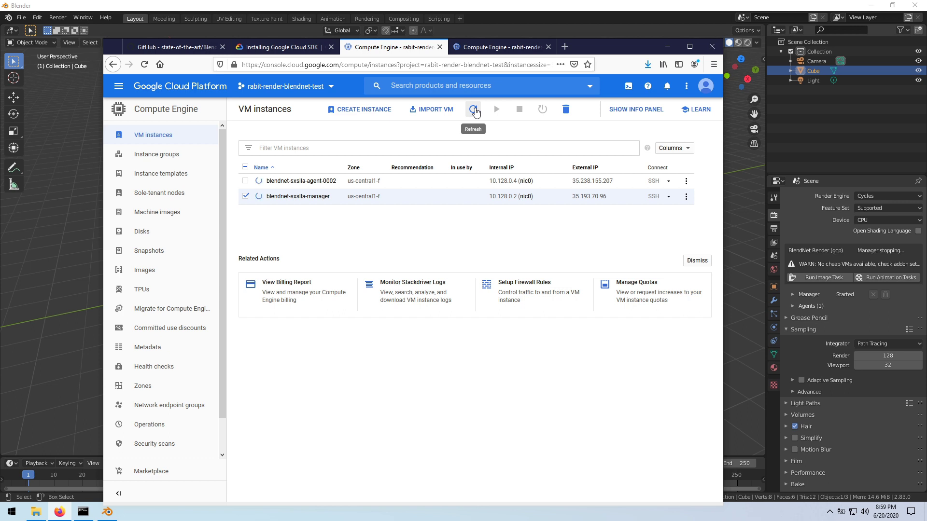
left_click(474, 110)
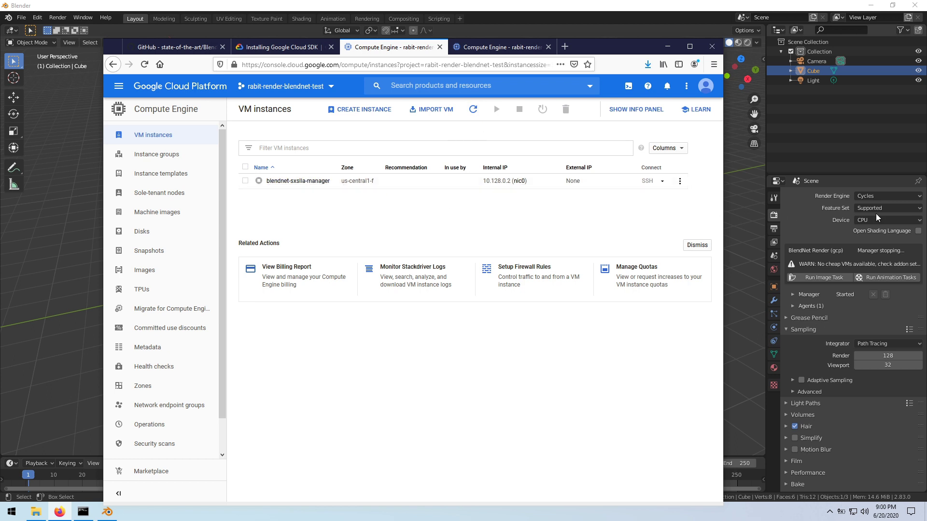
left_click(807, 221)
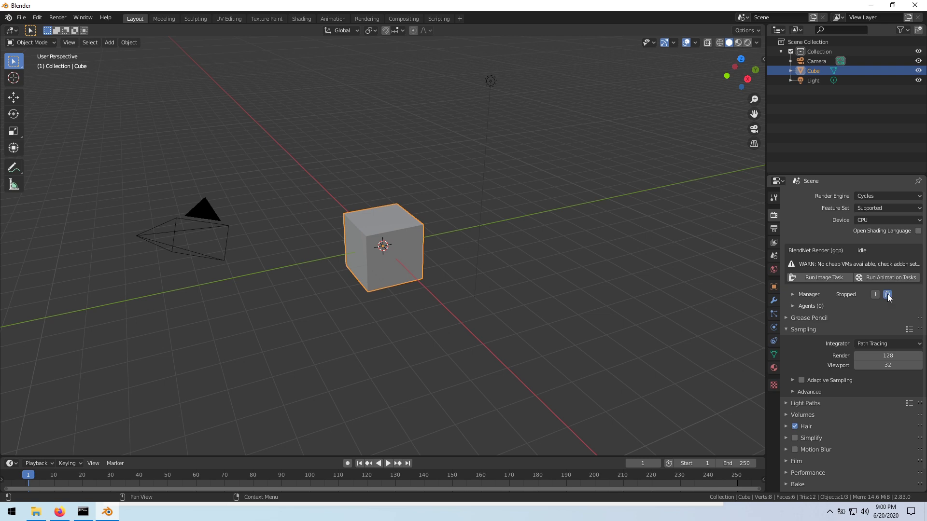
Delete the stopped manager instance and recheck the Cloud VM instance list
left_click(888, 295)
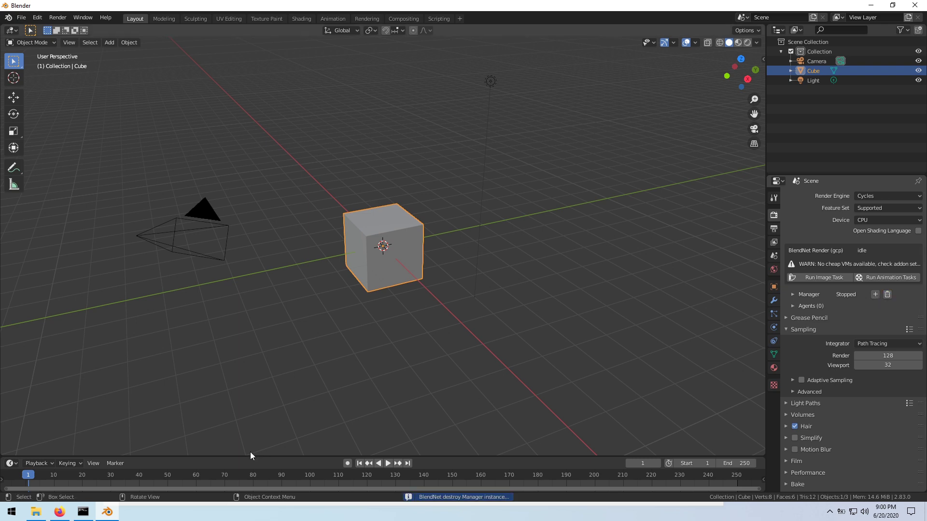
left_click(60, 512)
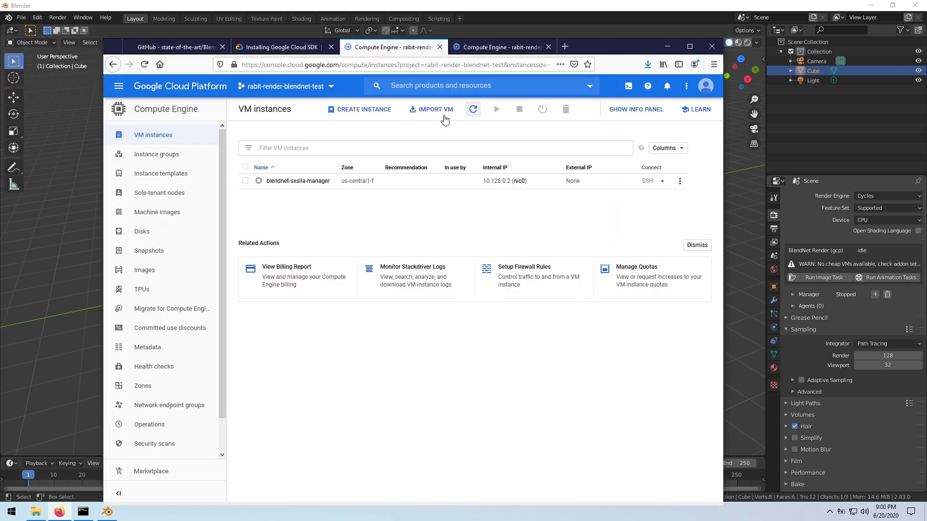
left_click(476, 112)
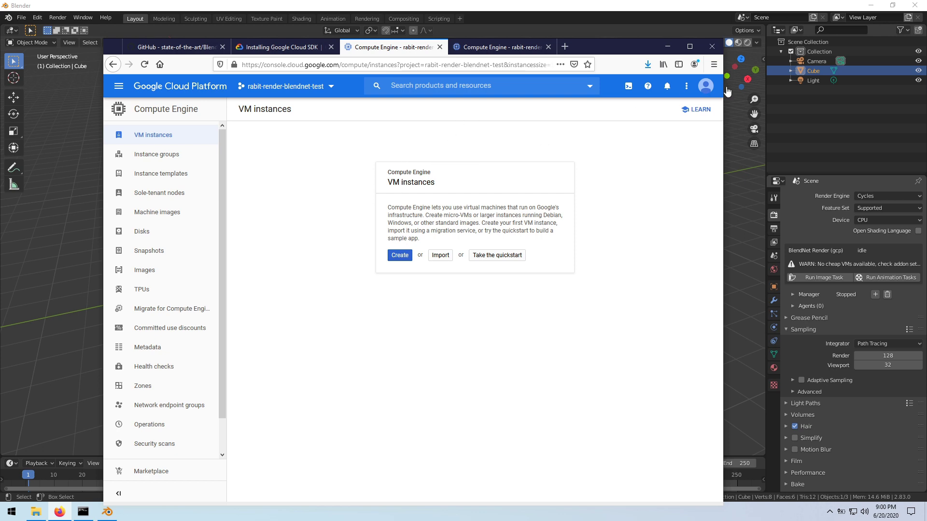
Reopen test-project.blend from recent files, discarding the untitled scene without saving
left_click(693, 20)
left_click(21, 16)
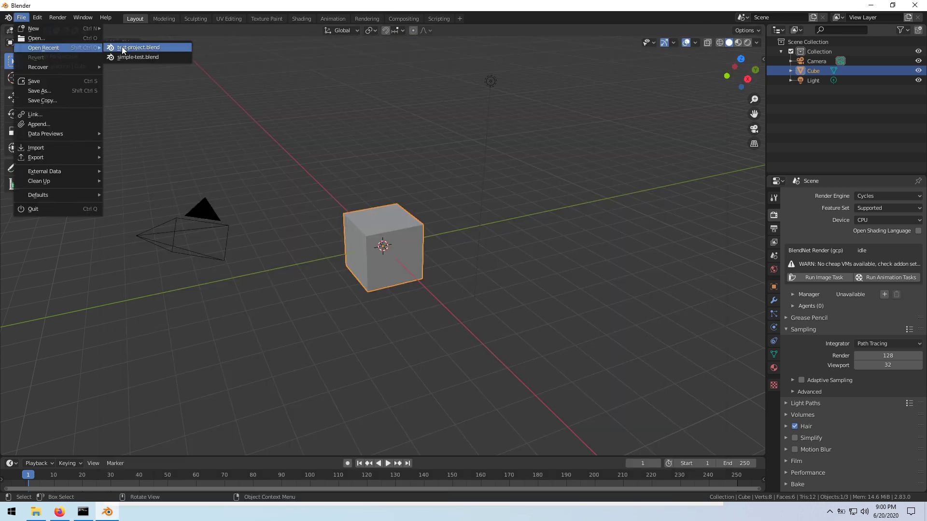
left_click(122, 49)
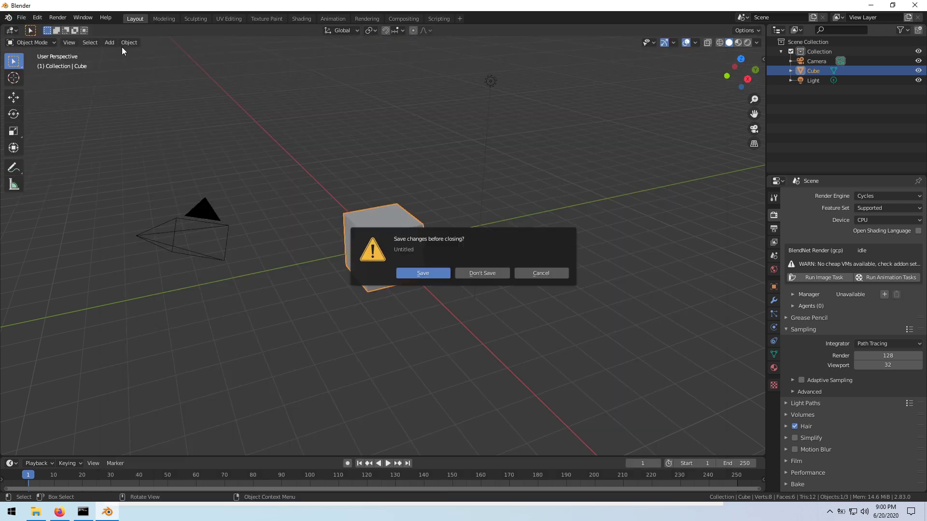
left_click(501, 272)
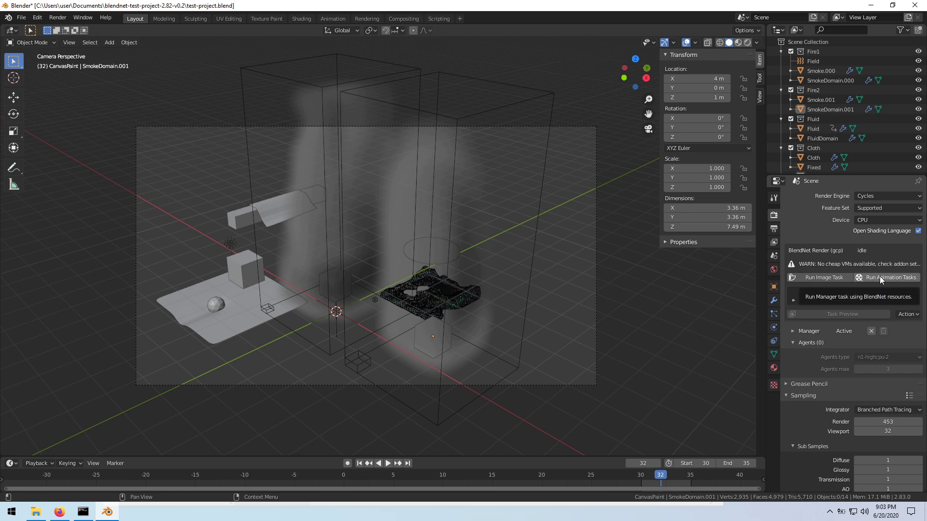
Run BlendNet animation tasks for frames 30–35 and step the scene forward one frame
left_click(880, 277)
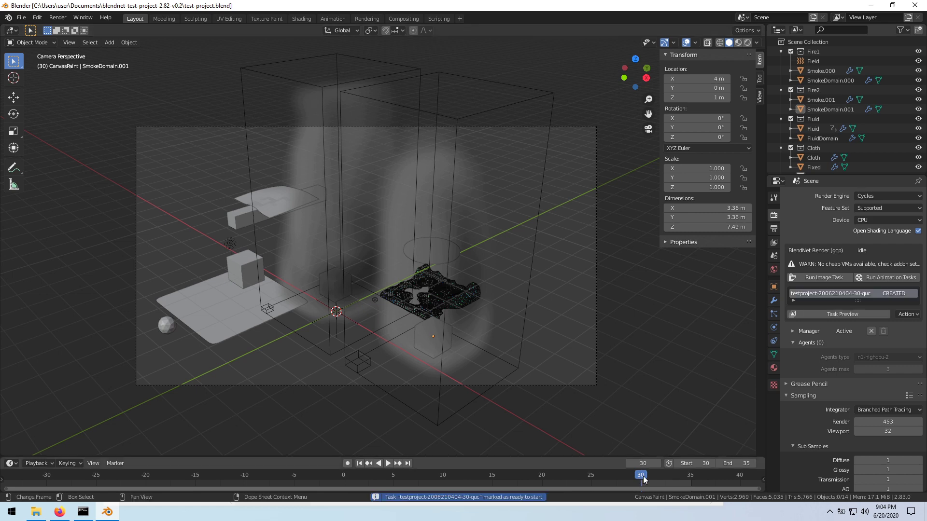
key("Right")
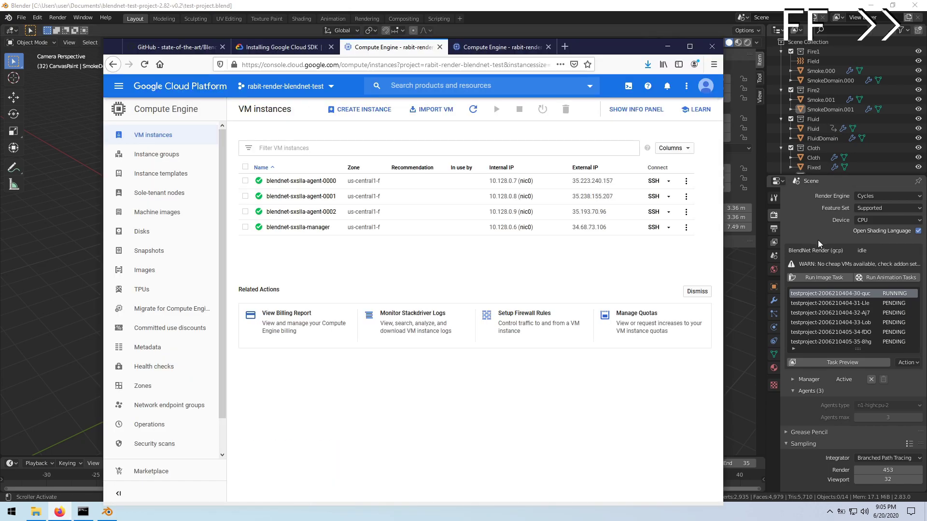
Open the running task's live render preview and shrink the preview window
left_click(818, 240)
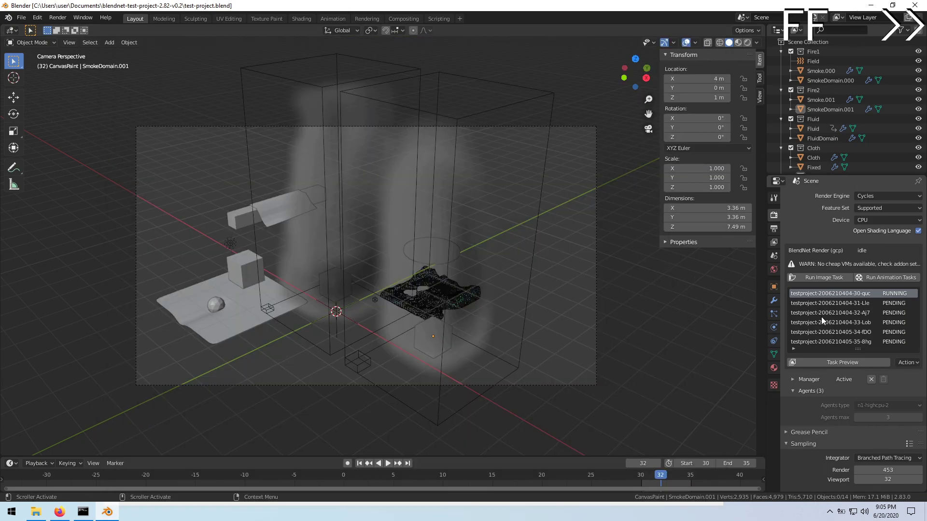
left_click(840, 359)
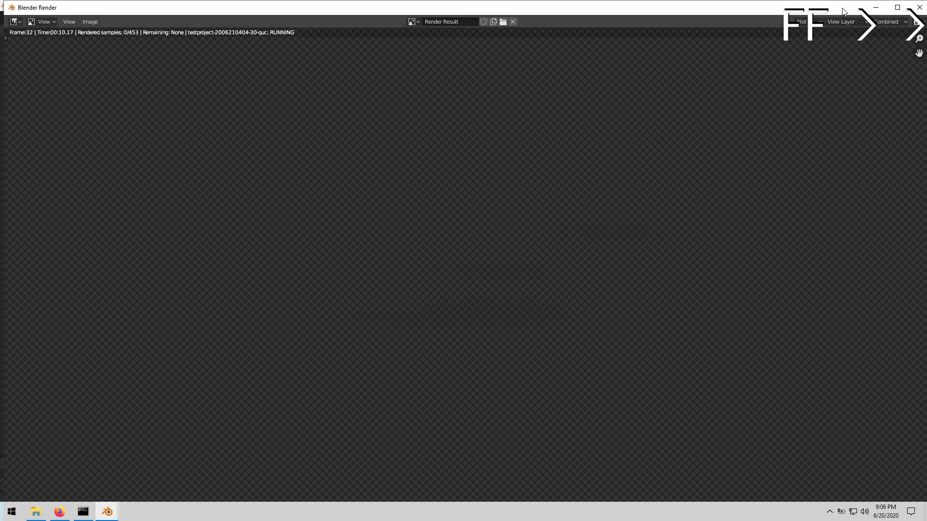
left_click_drag(923, 0, 482, 220)
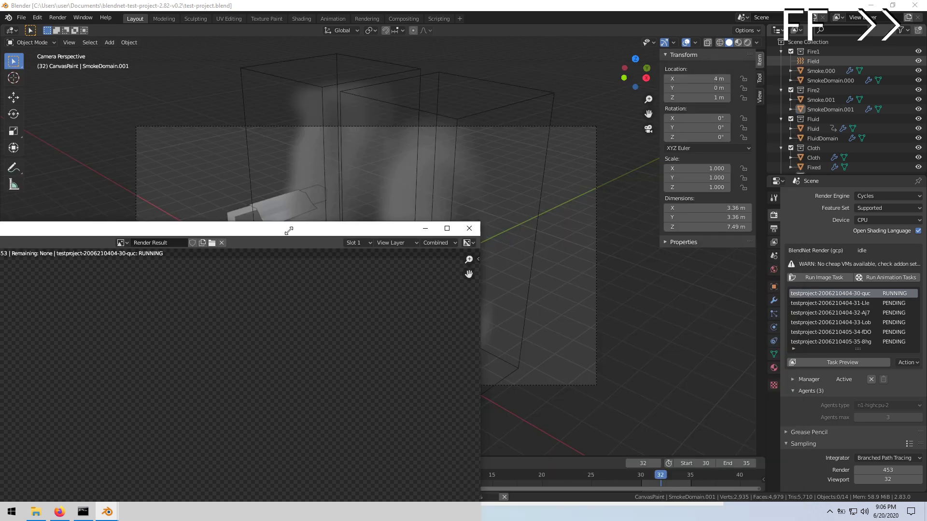
Check an agent instance's serial port log in the Cloud Console
left_click(60, 511)
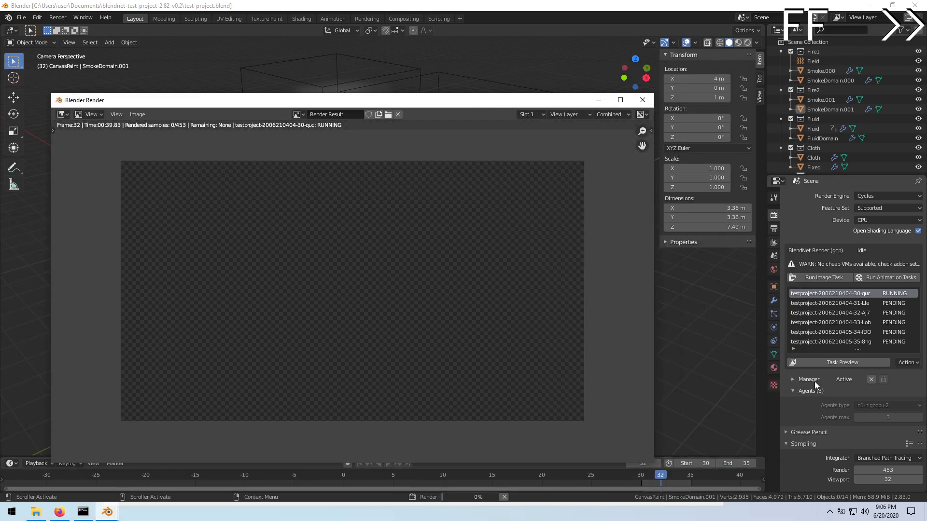
left_click(291, 183)
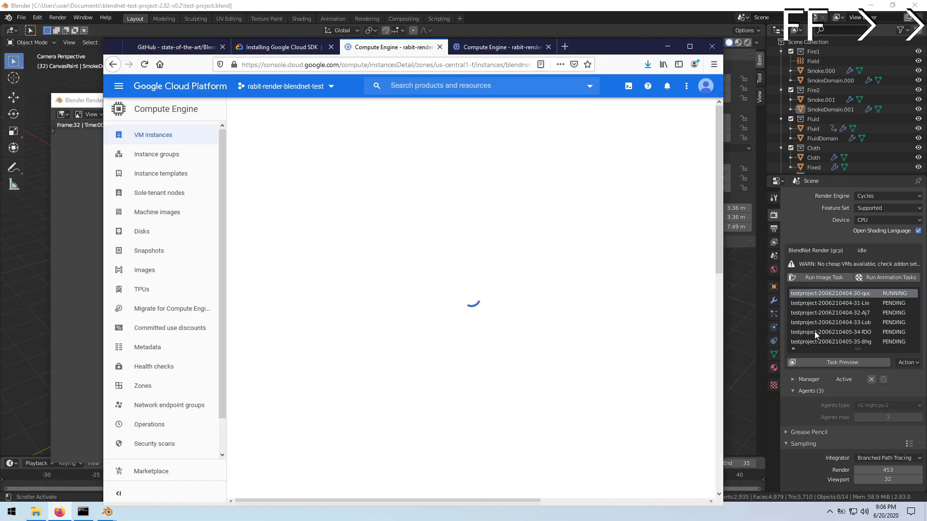
left_click(548, 47)
left_click(362, 109)
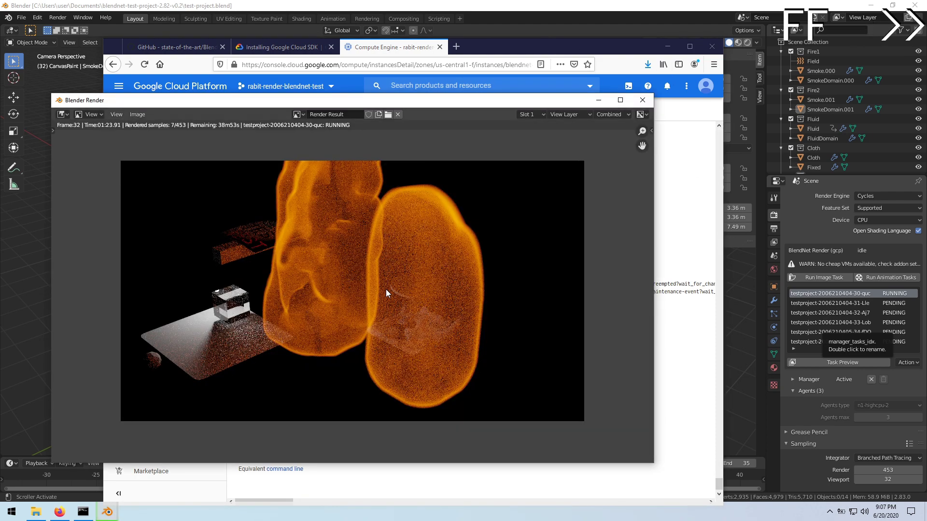
Stop the frame-30 render task, then preview the frame-31 task's smoke render
left_click(795, 237)
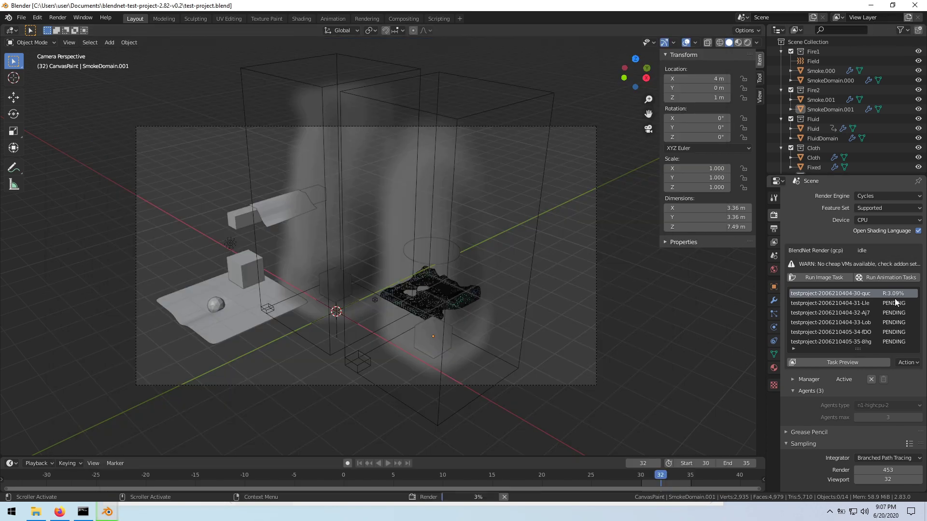
left_click(914, 364)
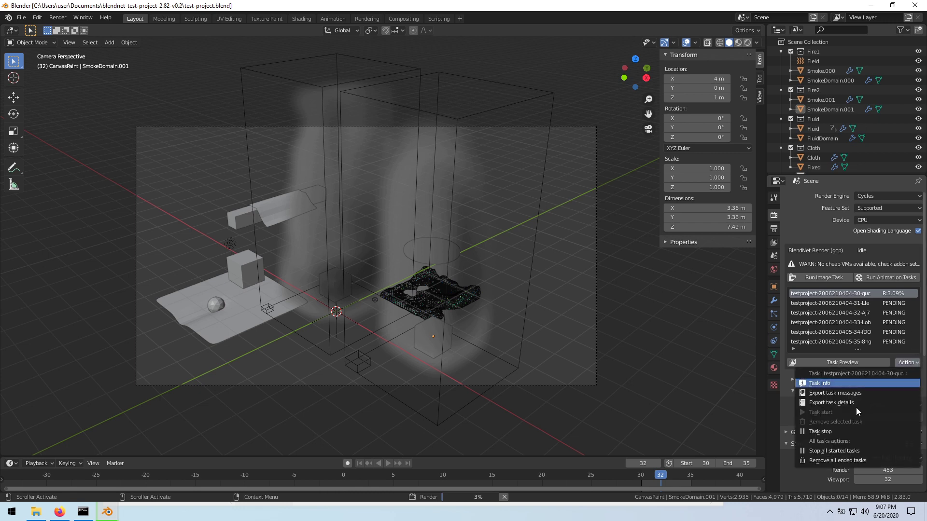
left_click(842, 431)
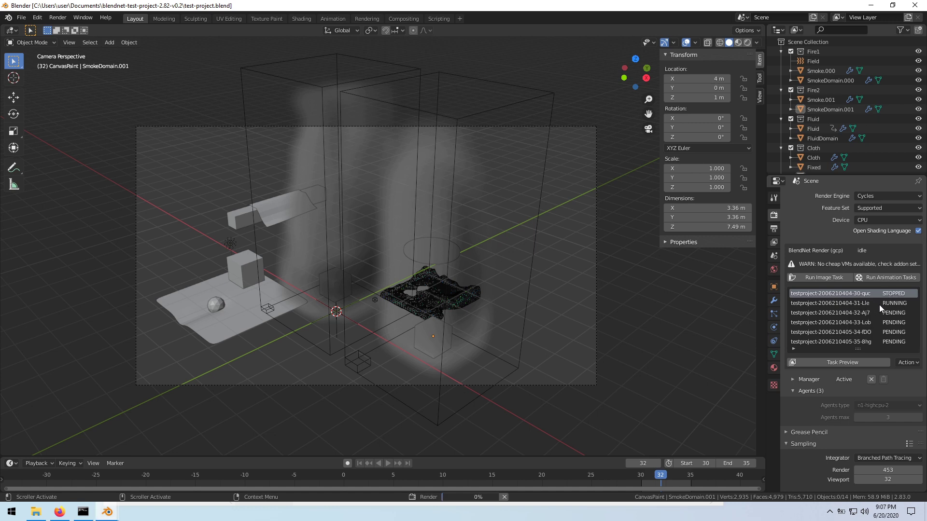
left_click(873, 303)
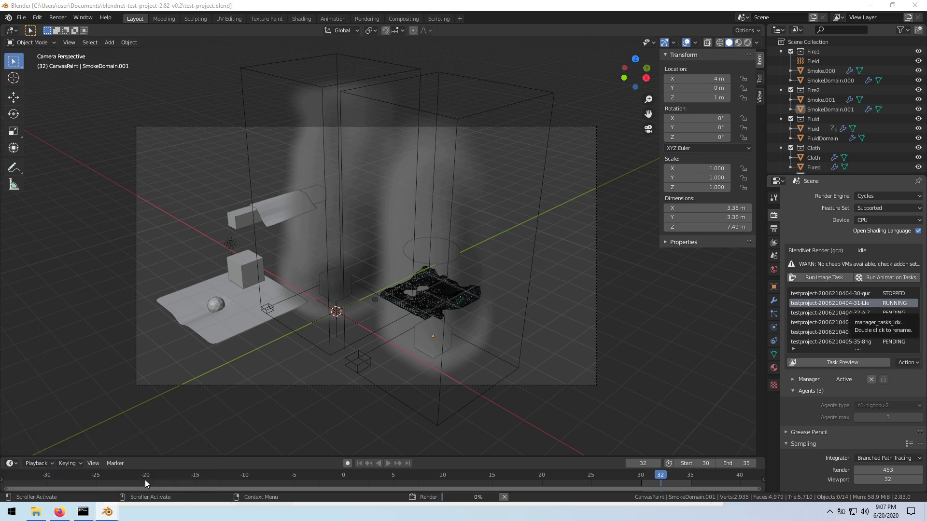
key("F11")
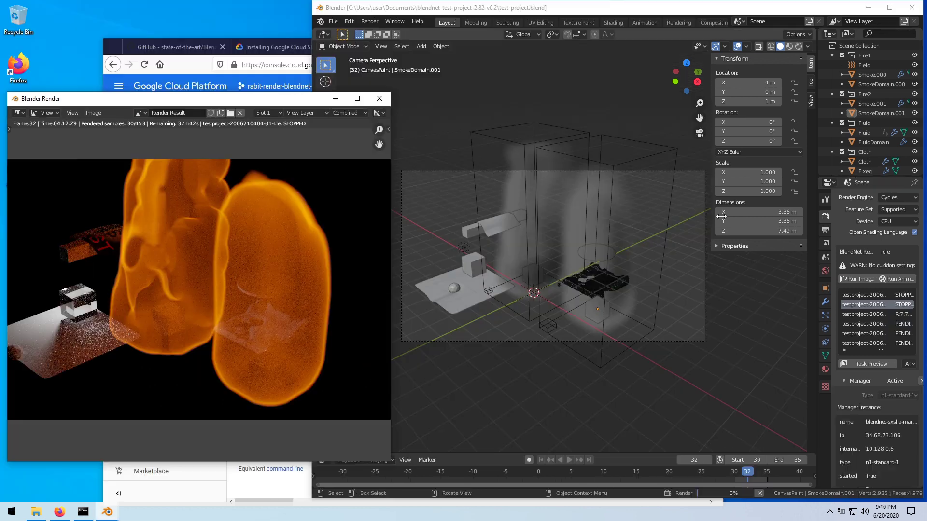
Select the first, third and fourth task rows, use the Action menu, and widen Blender
left_click(876, 297)
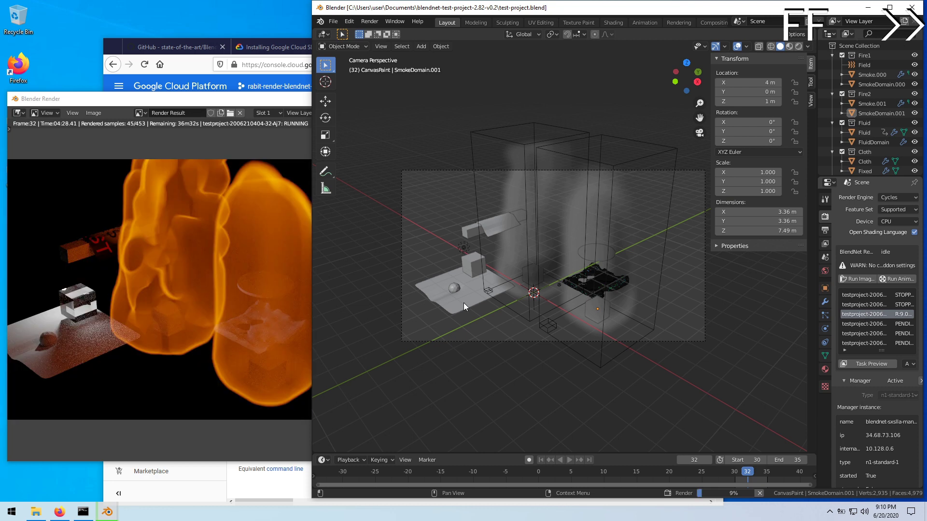
left_click(868, 314)
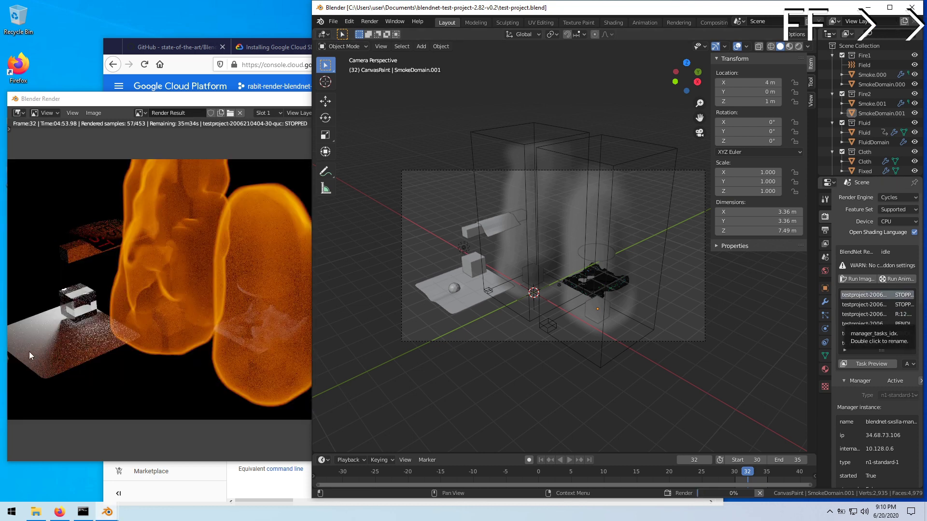
left_click(908, 363)
left_click_drag(313, 186, 24, 186)
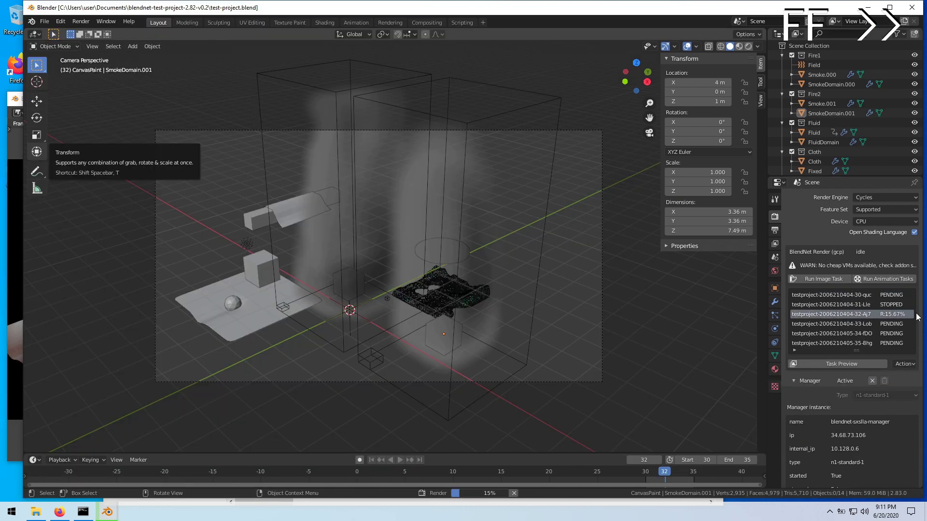
left_click(880, 325)
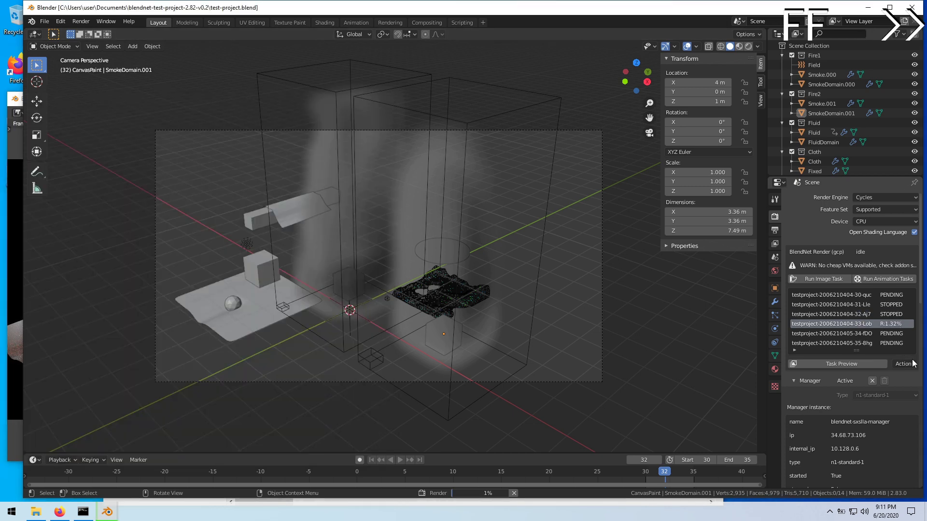
Stop the BlendNet manager and close the Blender Render preview window
left_click(870, 407)
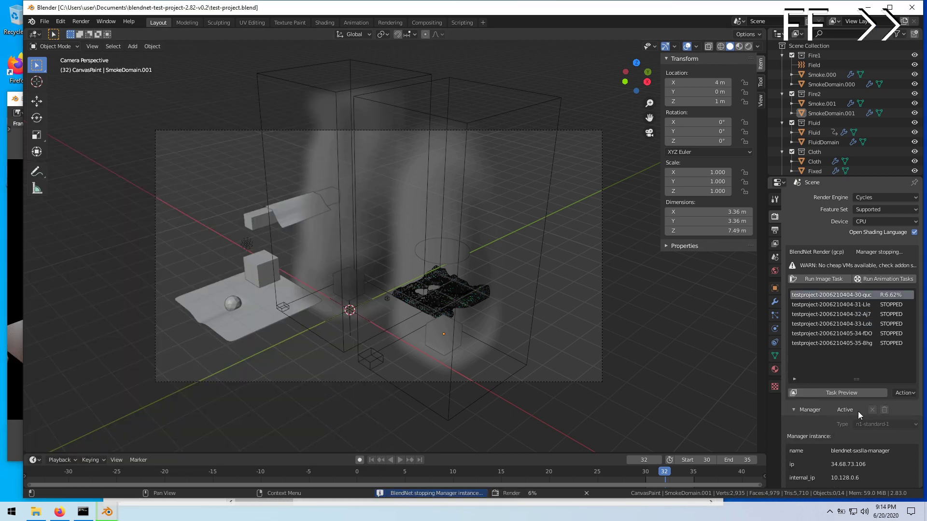
left_click(844, 393)
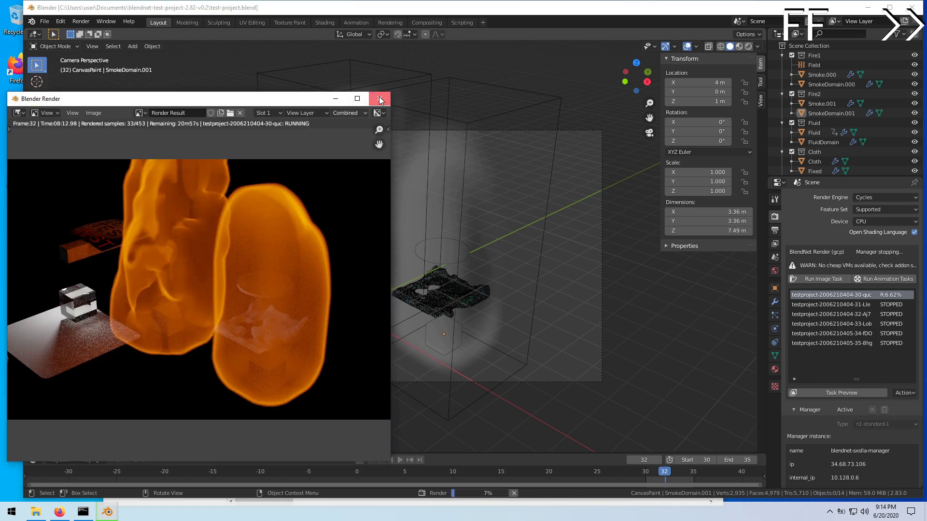
left_click(378, 99)
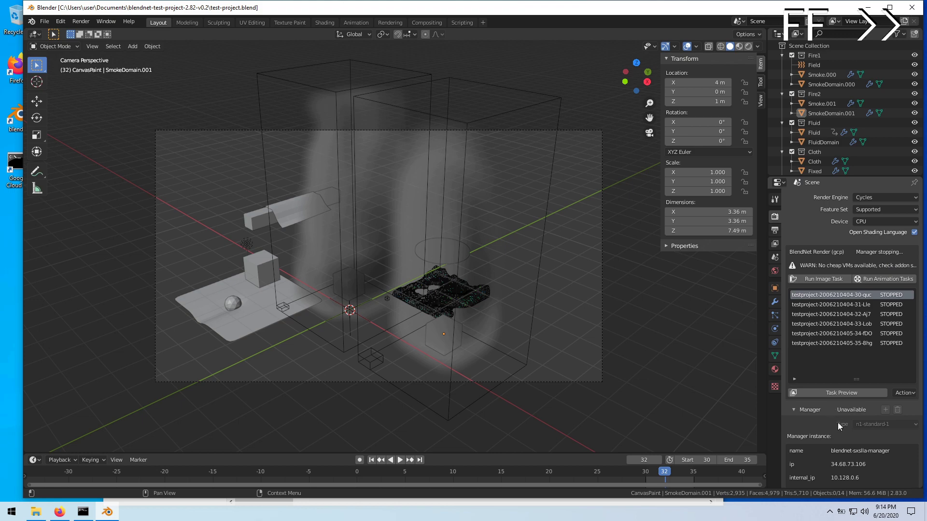
scroll(849, 409, "down", 2)
scroll(852, 382, "down", 3)
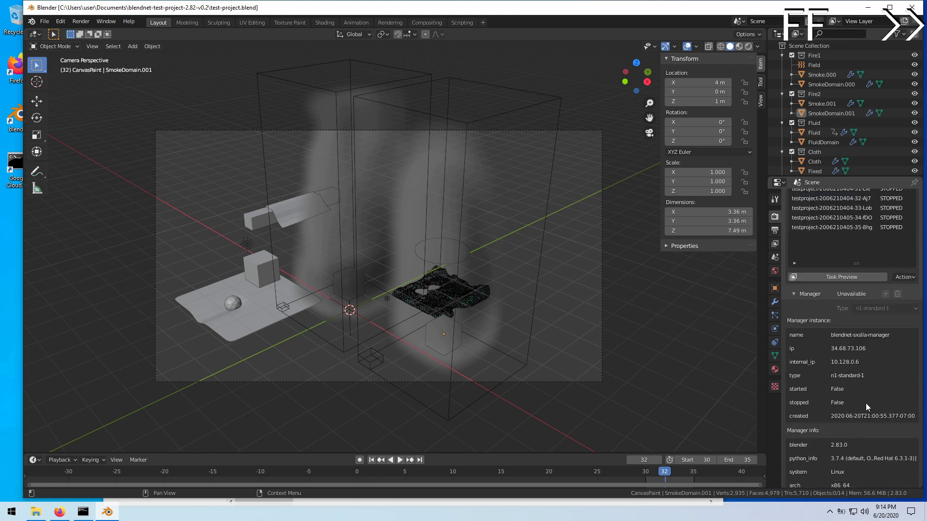
scroll(865, 404, "down", 3)
Go back to the VM instances page in Firefox and refresh it
left_click(59, 512)
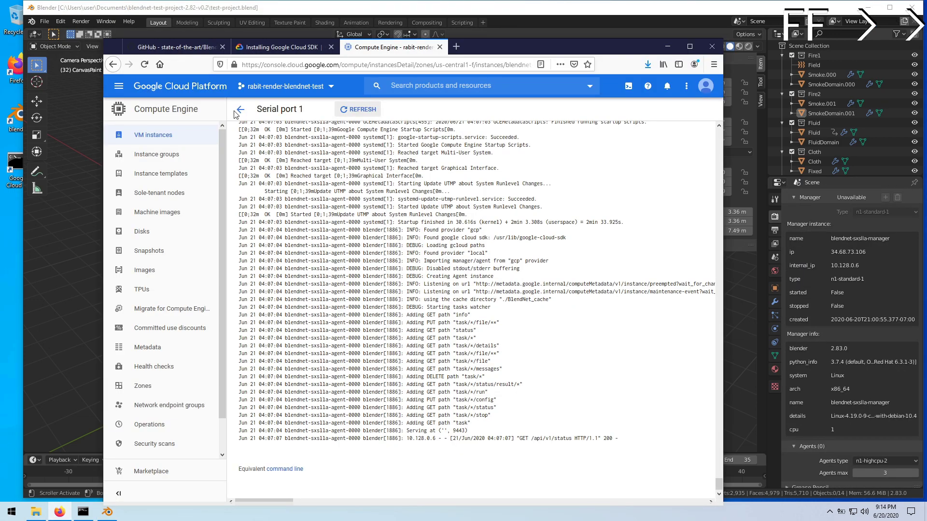
left_click(152, 135)
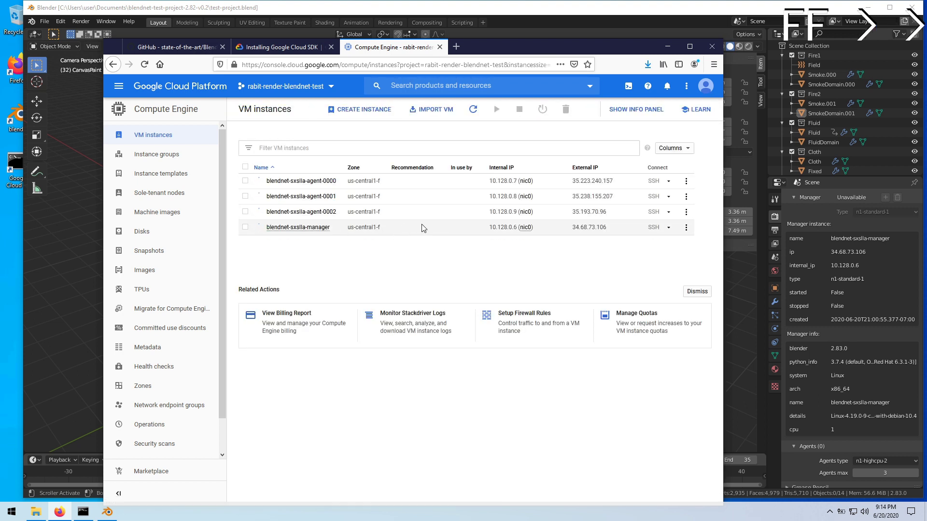
left_click(473, 109)
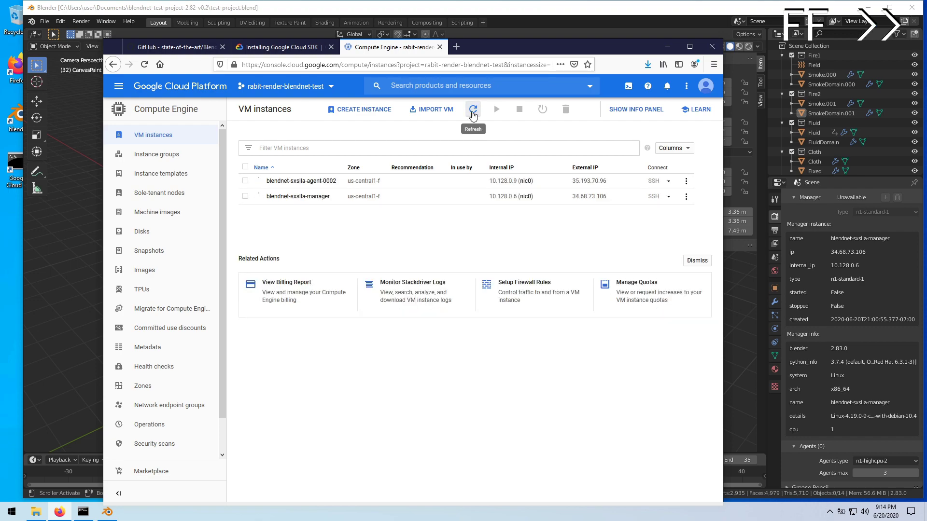